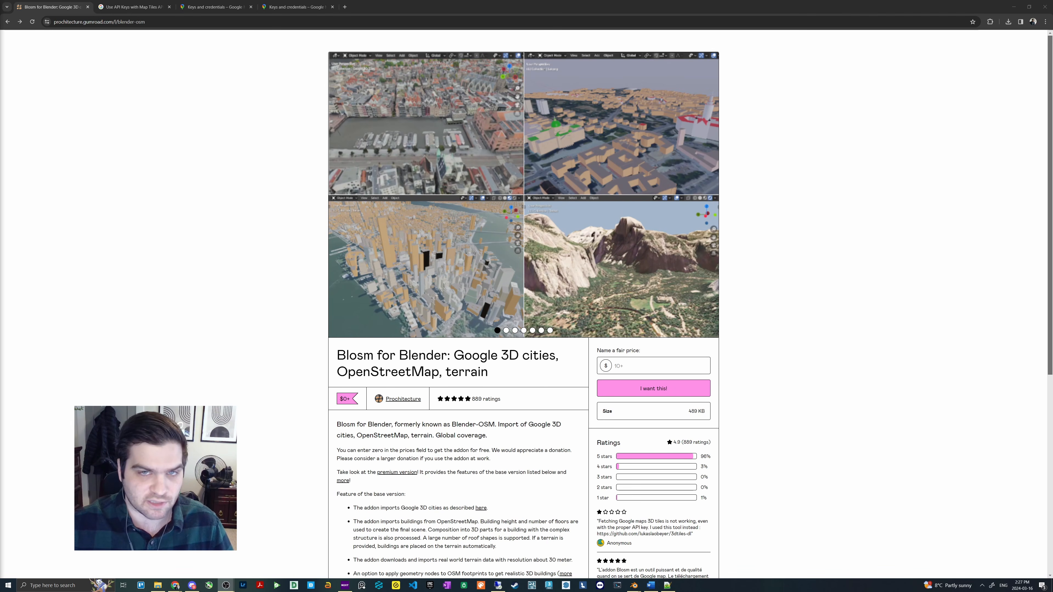
- Set the price of the Blosm for Blender add-on to $0 and proceed to checkout
scroll(402, 323, down, 1)
scroll(402, 323, up, 1)
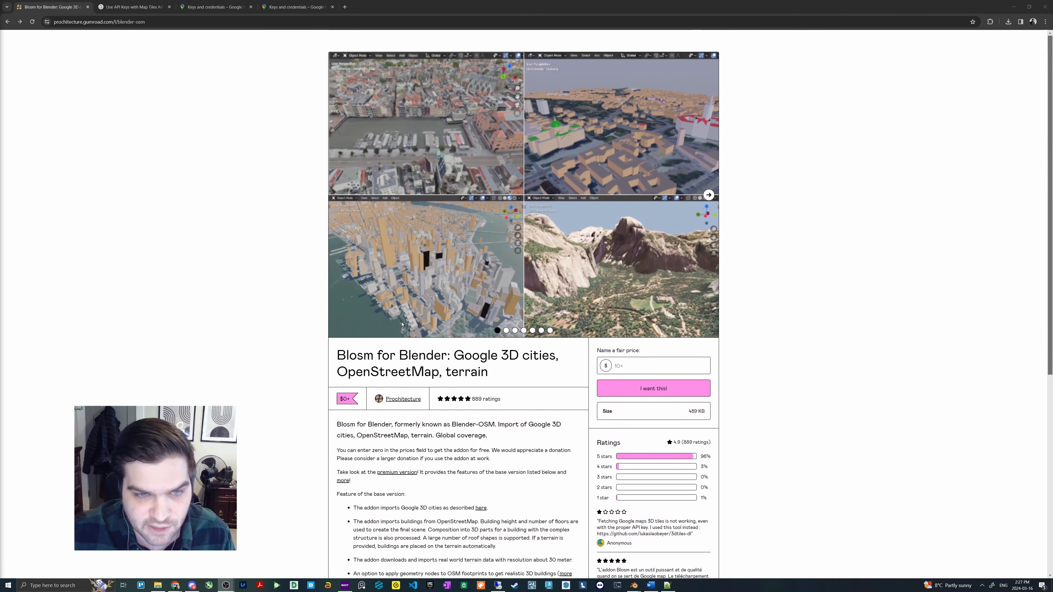
scroll(419, 329, down, 3)
scroll(419, 330, down, 2)
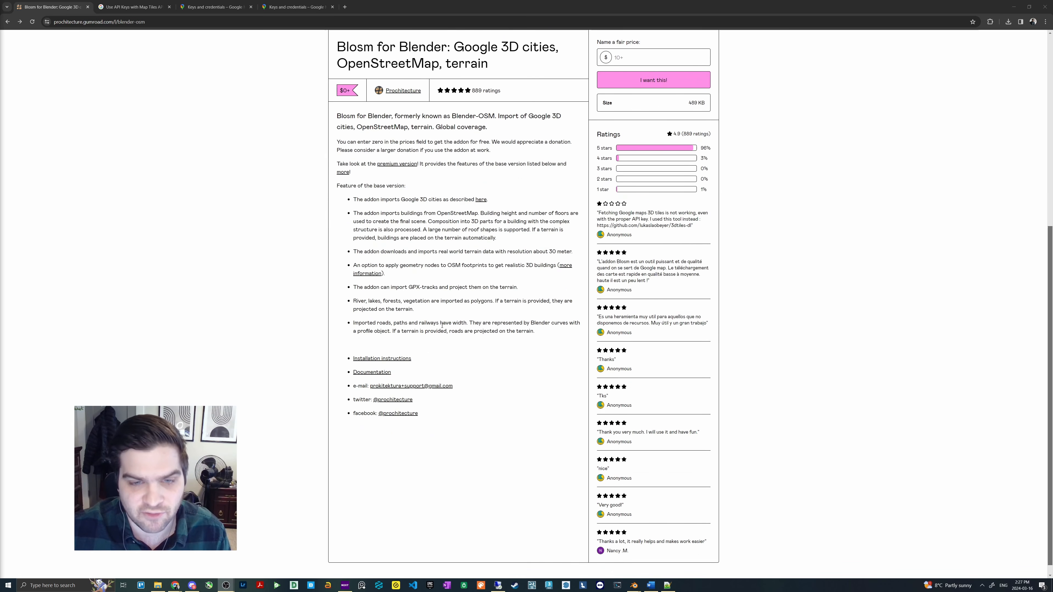
scroll(659, 242, up, 2)
click(663, 234)
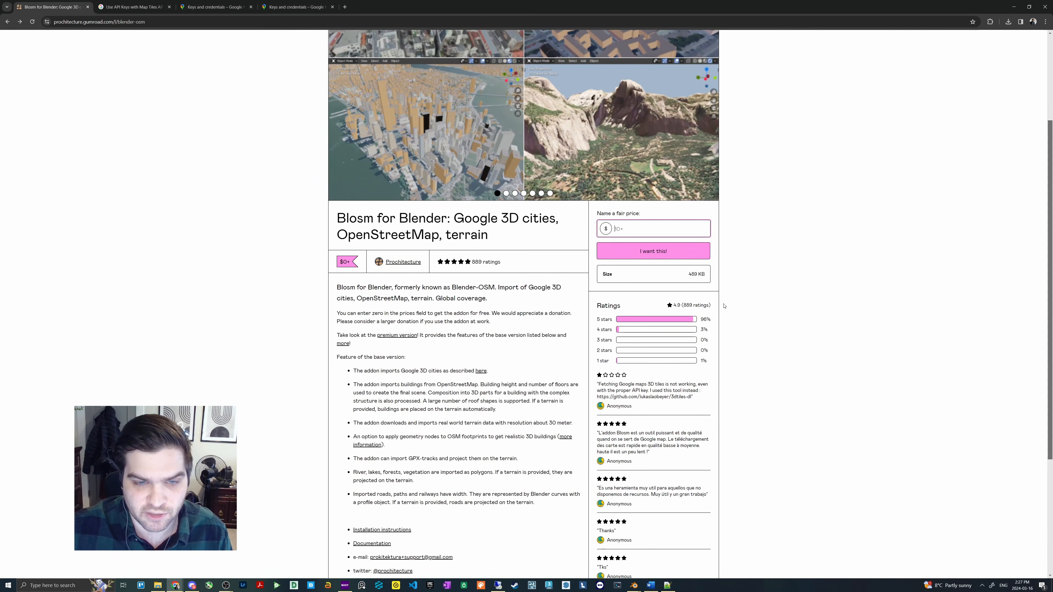
text(0)
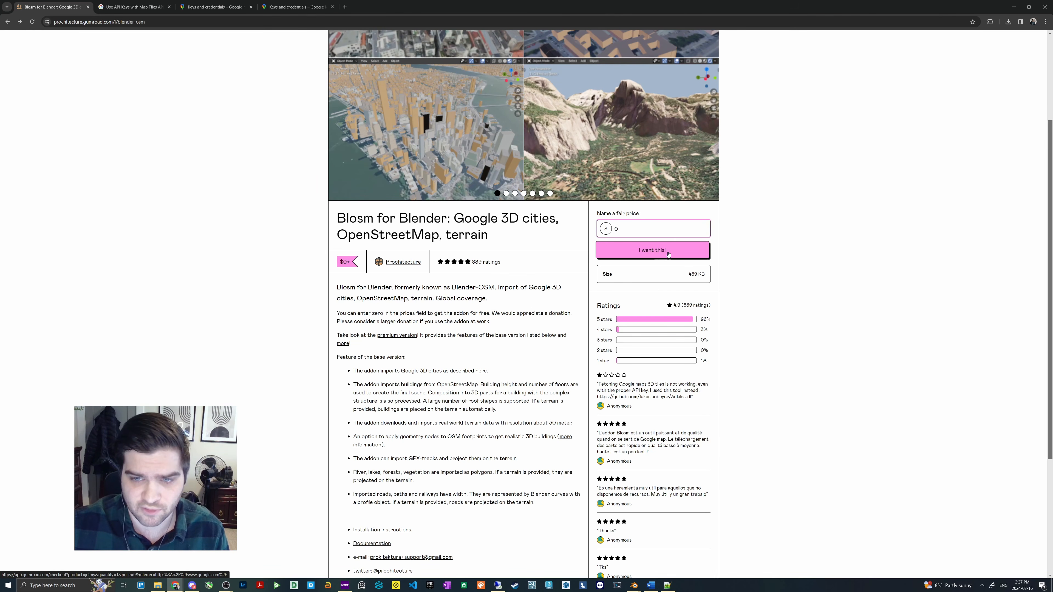
click(648, 249)
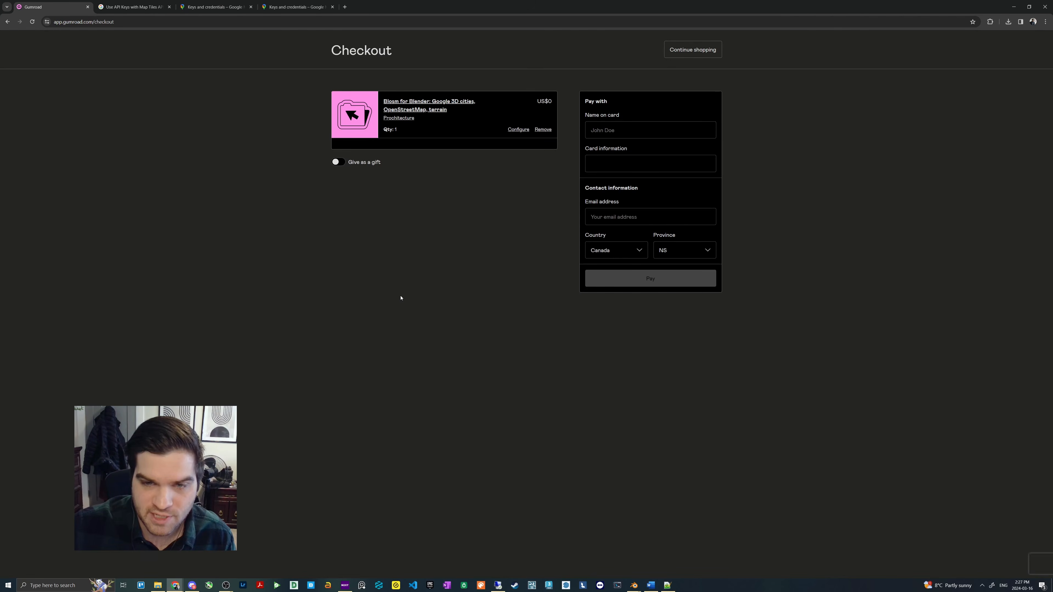
- Complete the free order for the Blosm add-on and cancel saving the downloaded ZIP file
click(594, 131)
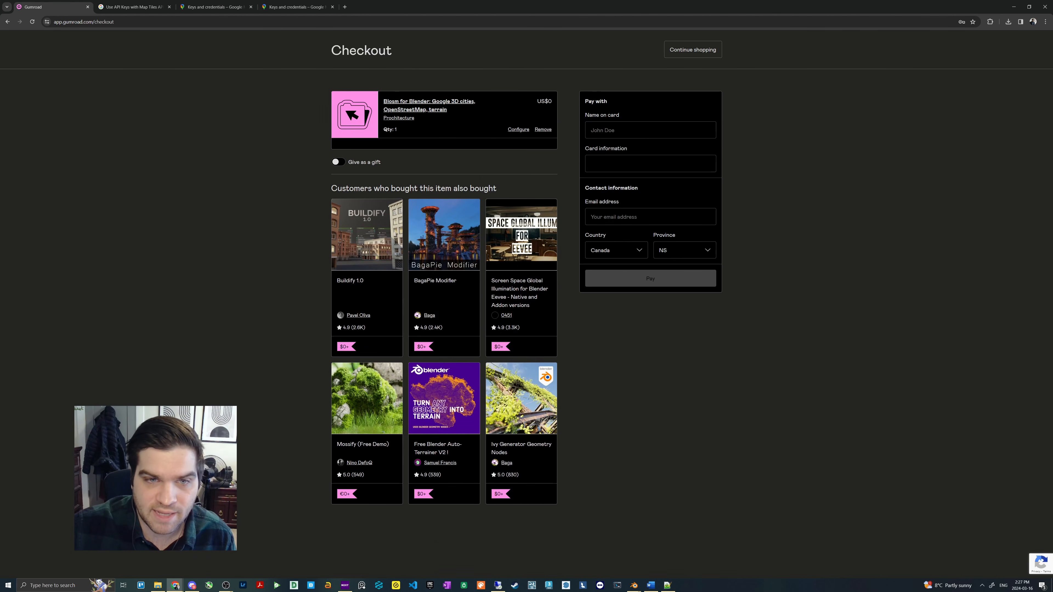
click(644, 155)
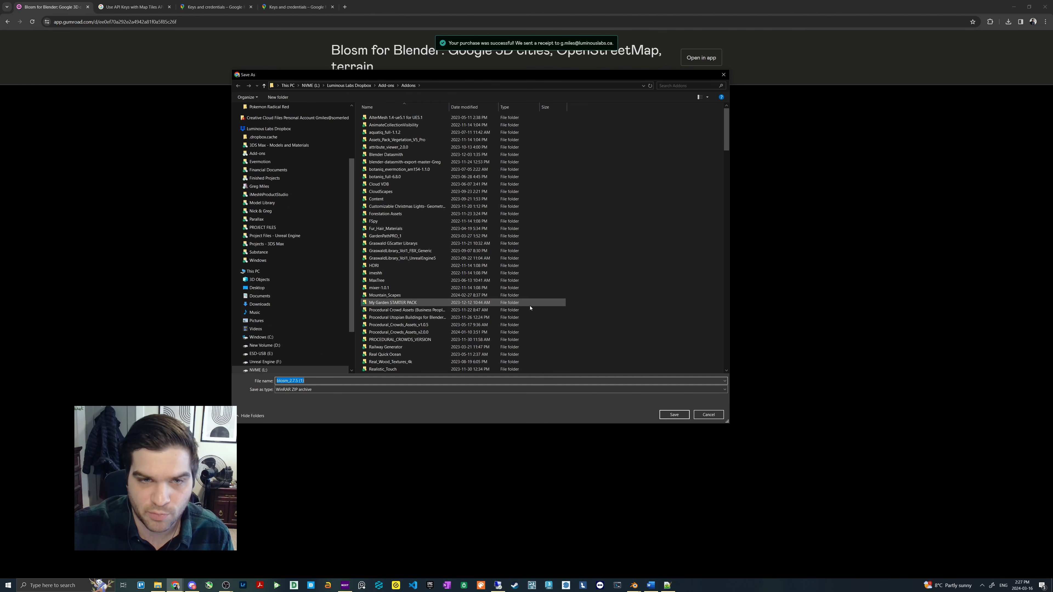
click(723, 76)
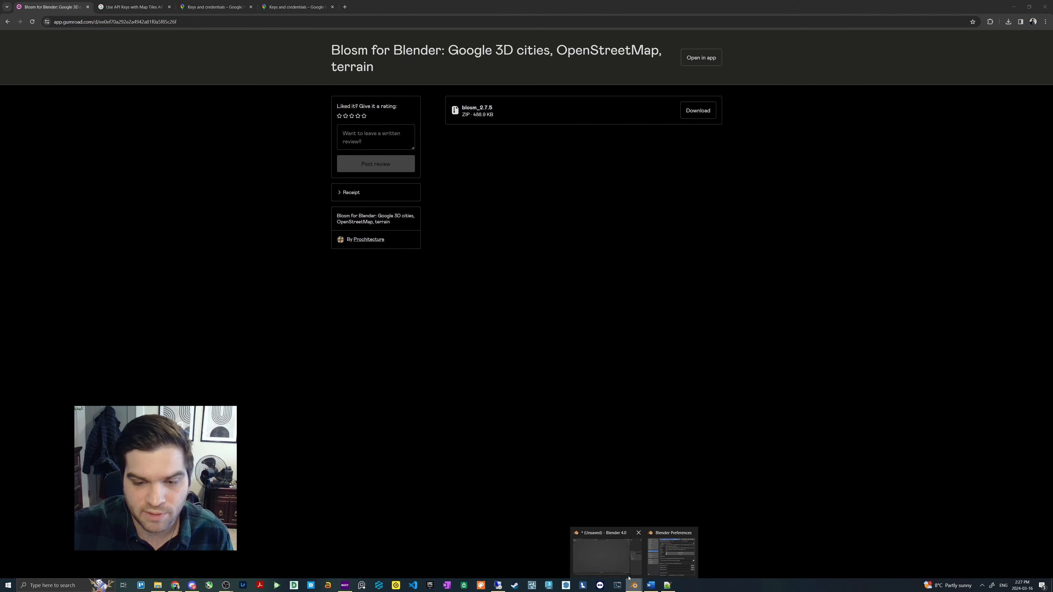
- Switch to Blender, remove the already installed Blosm add-on and close the preferences
click(599, 551)
click(198, 143)
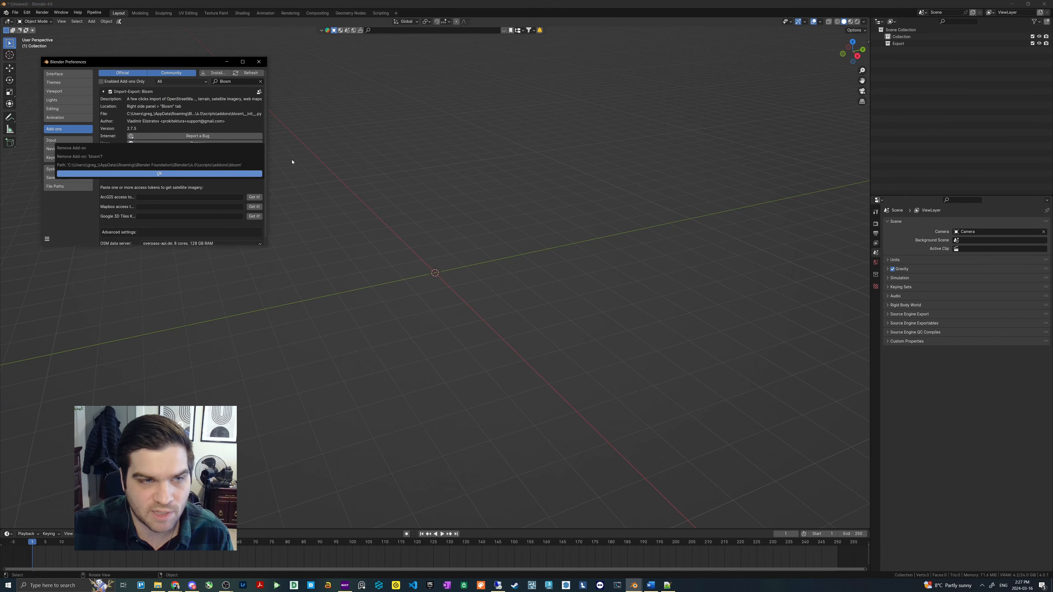
click(162, 174)
click(259, 61)
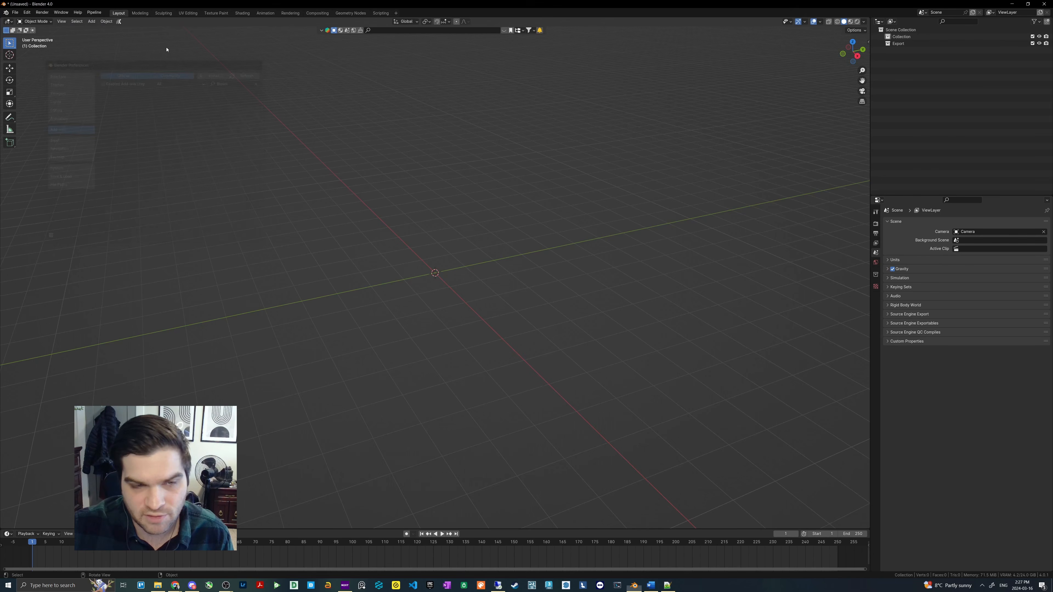
- Reopen the add-on preferences and filter the add-on list for "blosm"
middle_drag(490, 265, 503, 287)
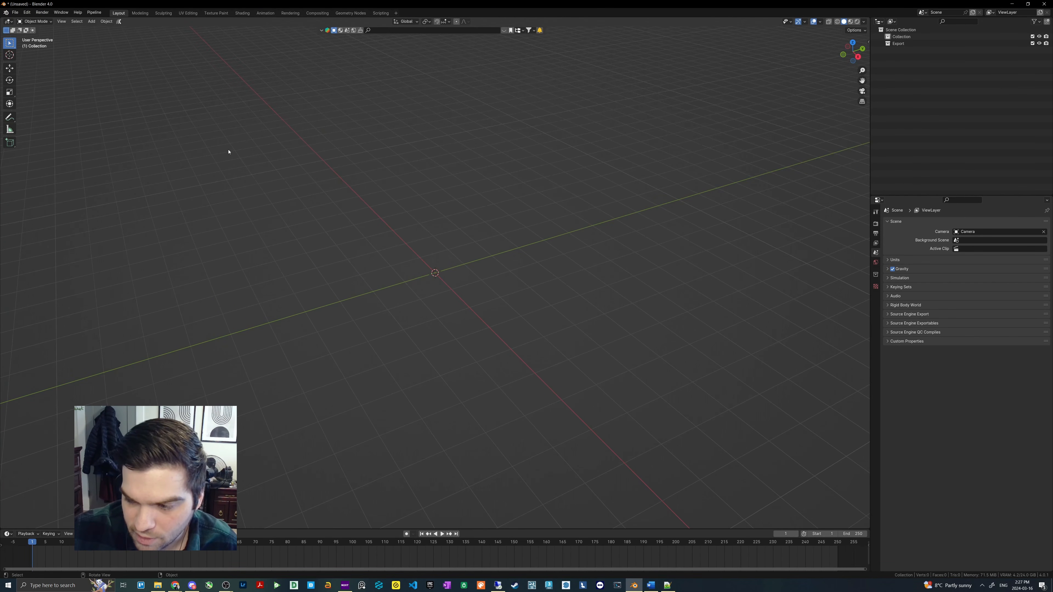
click(27, 13)
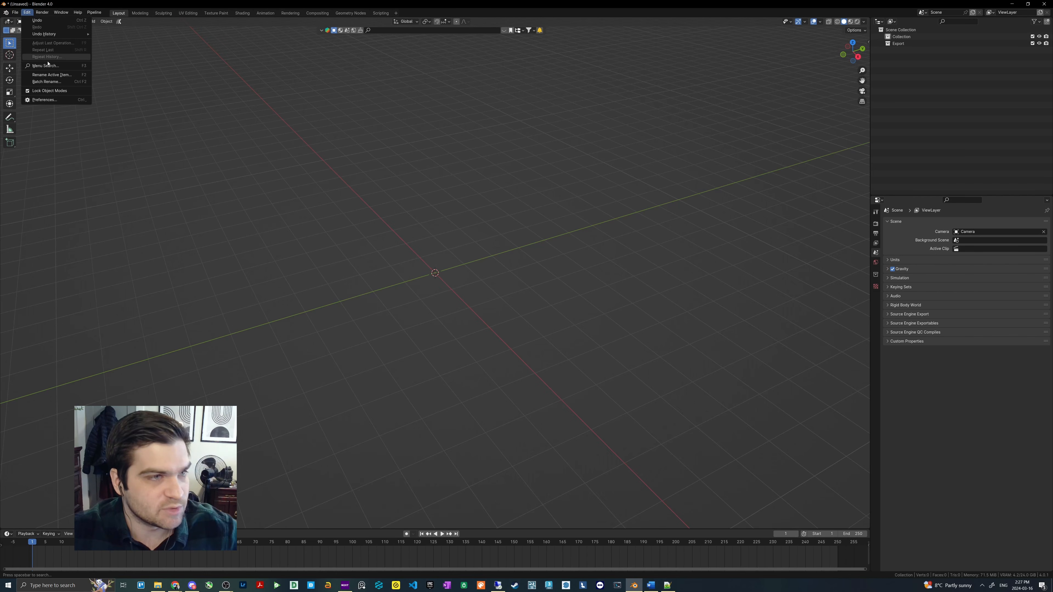
click(41, 101)
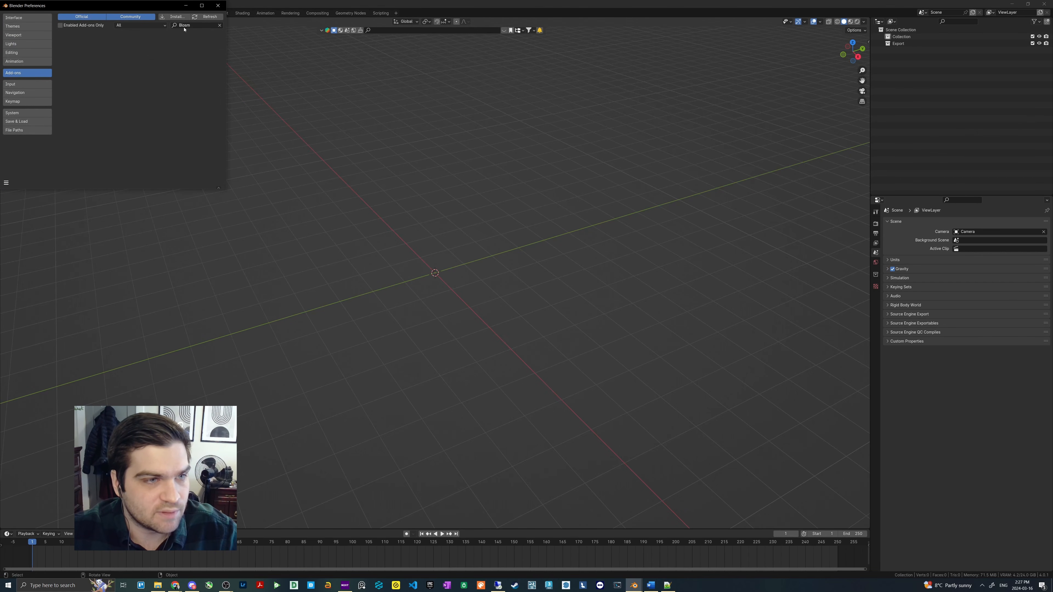
click(219, 25)
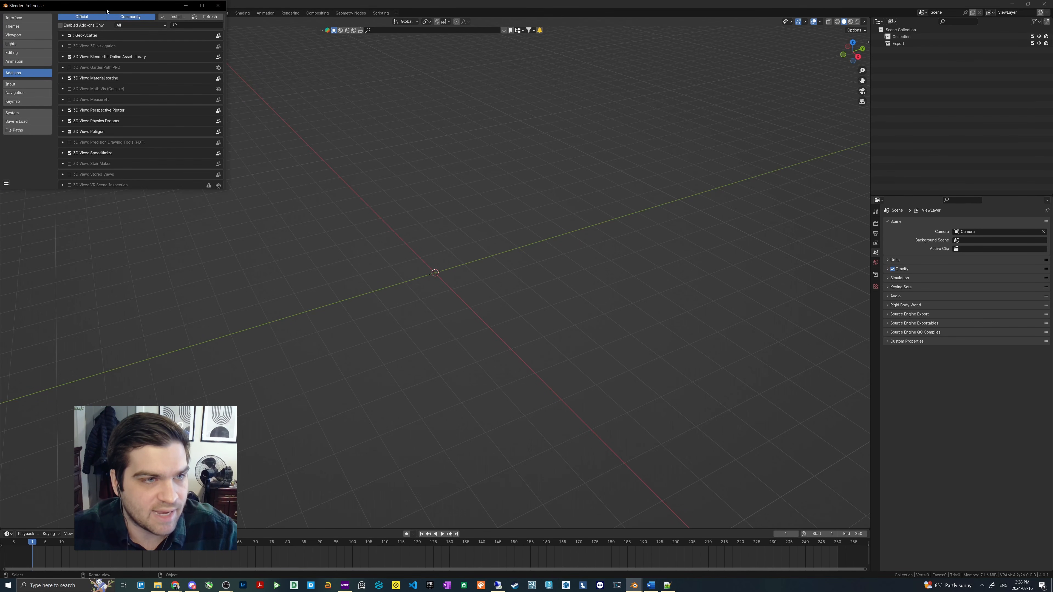
drag(107, 8, 211, 63)
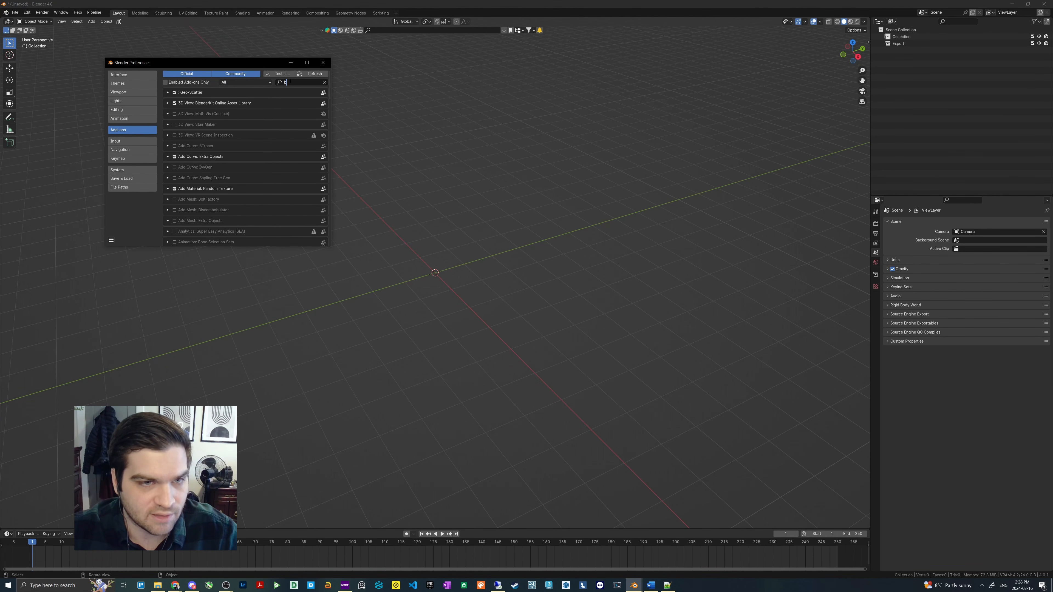
text(blosm)
key(Return)
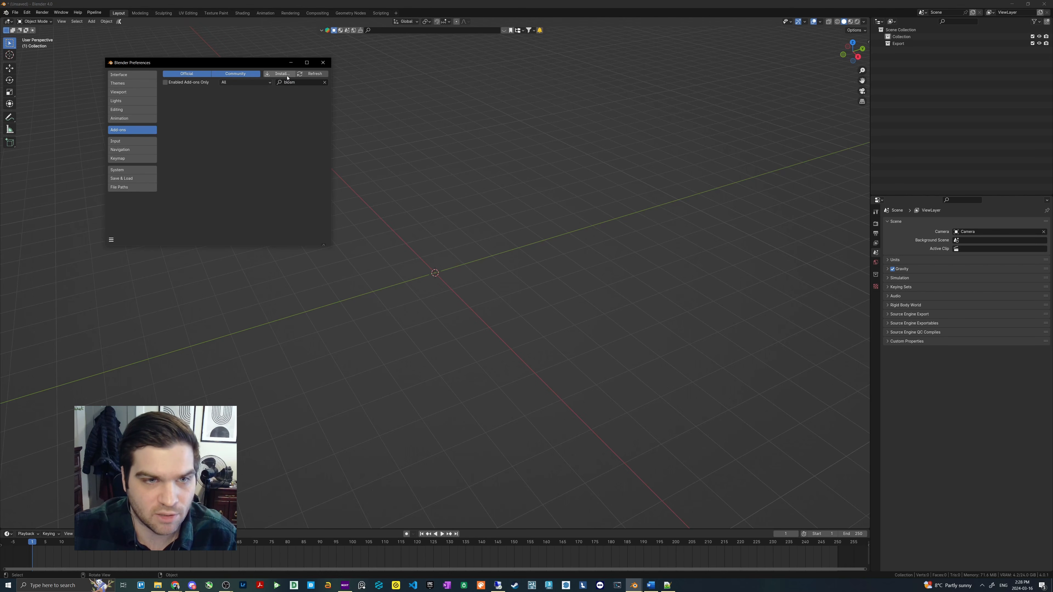
- Install the add-on from blosm_2.7.5.zip, found in the Add-ons\Addons folder
click(288, 75)
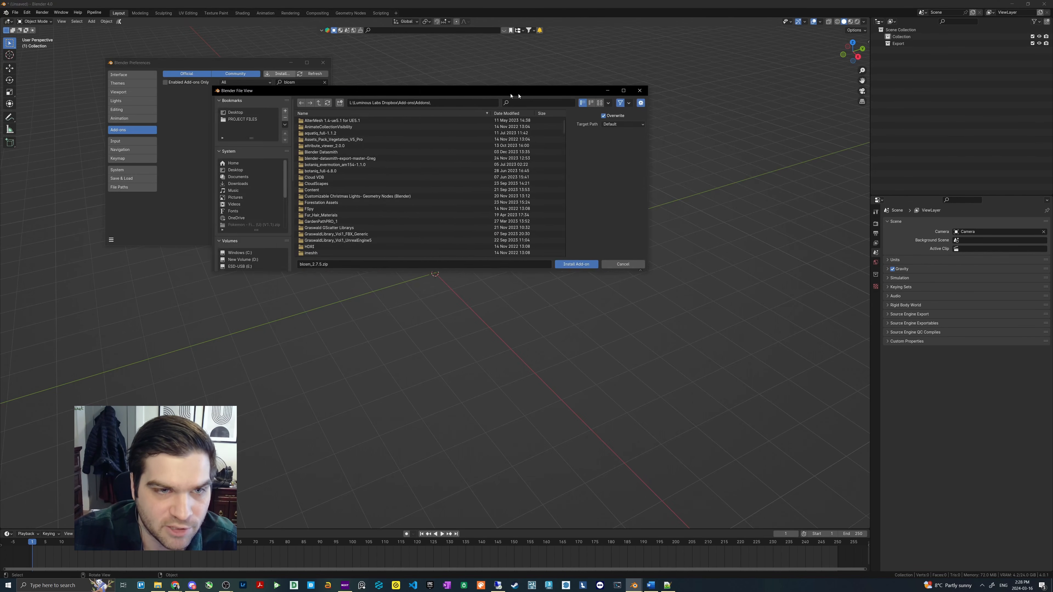
scroll(375, 187, down, 3)
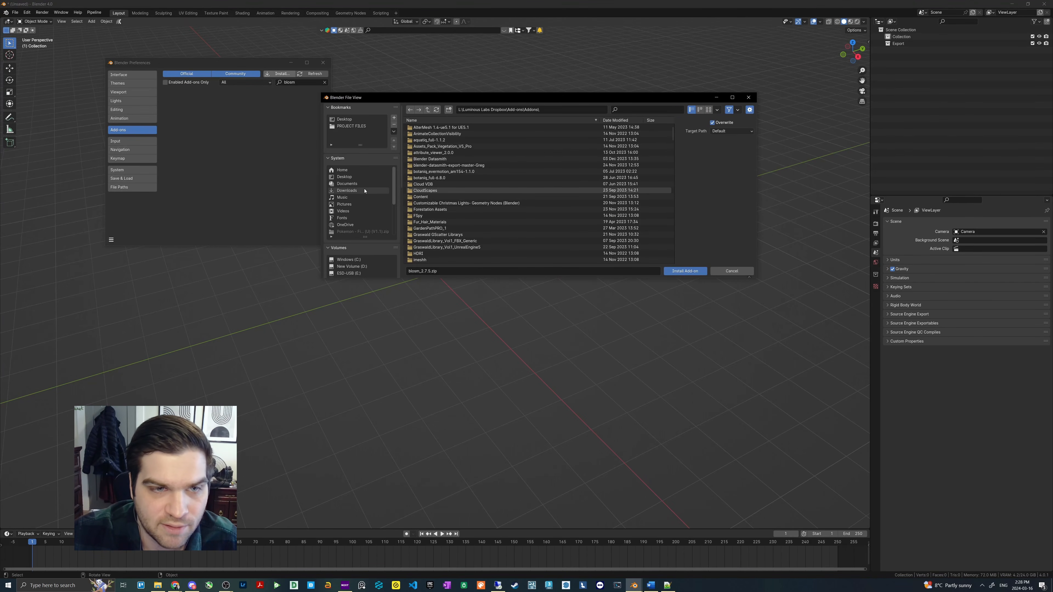
click(351, 126)
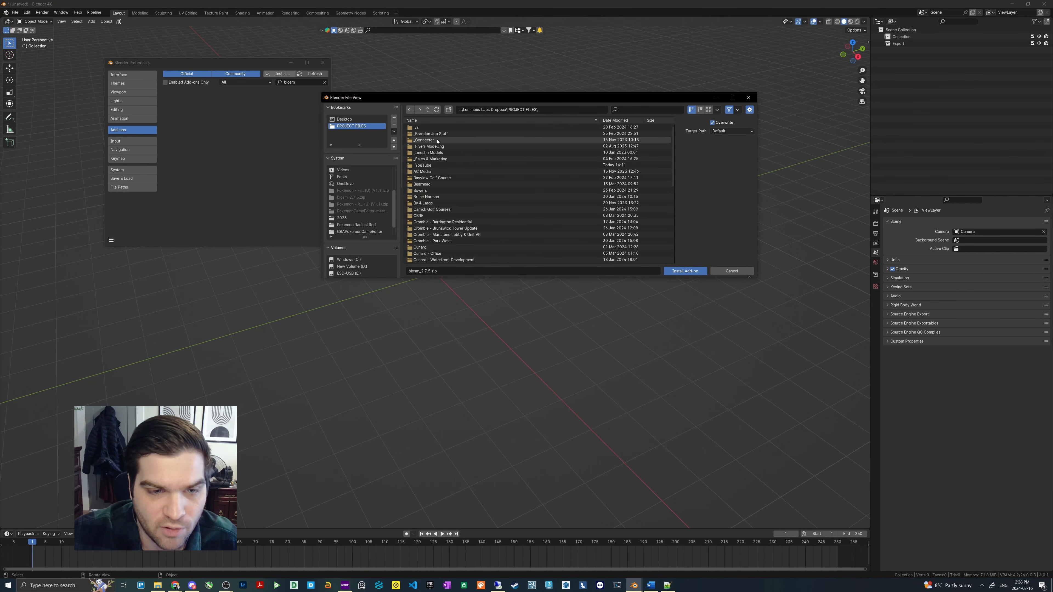
click(428, 110)
click(422, 141)
click(423, 127)
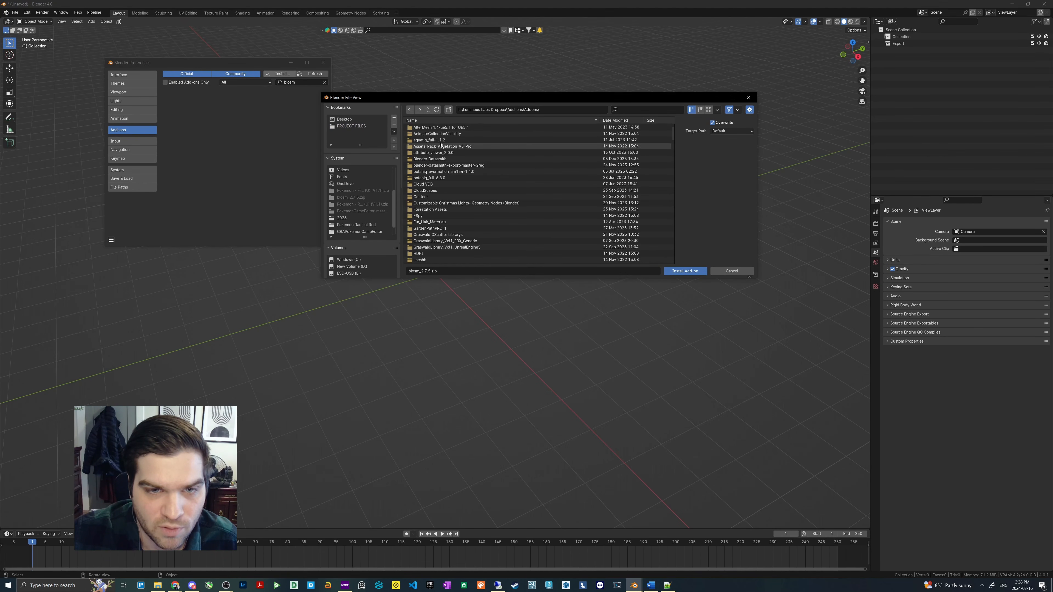
text(blosm)
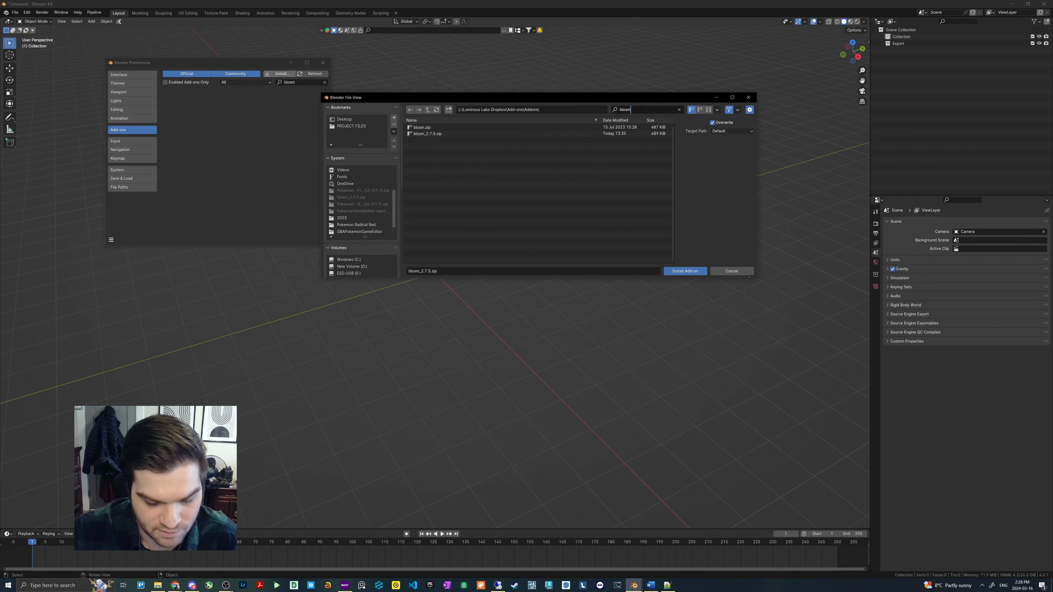
double_click(436, 134)
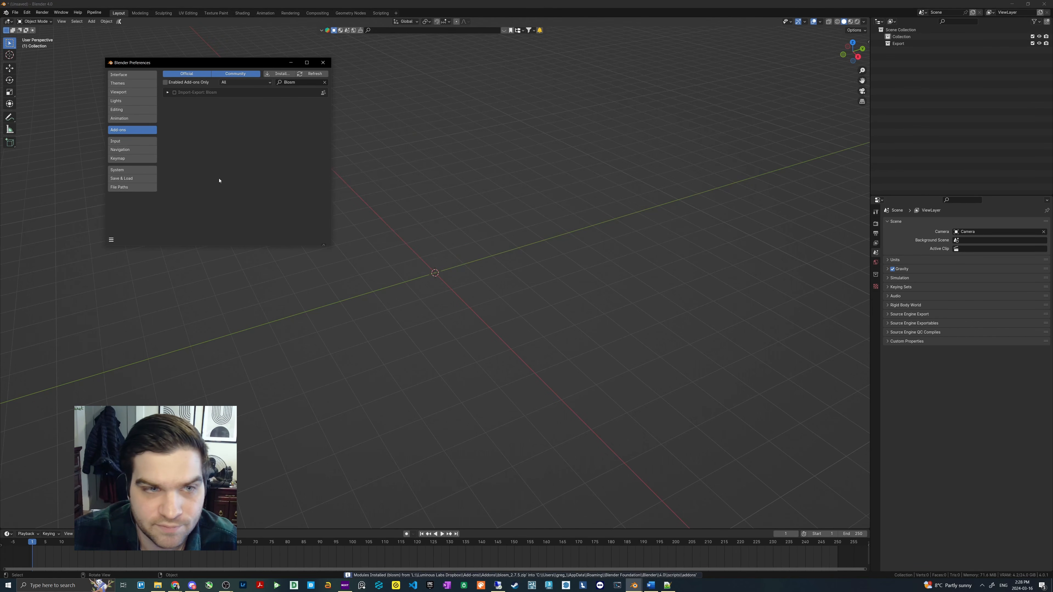
- Enable the Blosm add-on and set its download directory to the OpenStreetMap folder on the Desktop
click(167, 93)
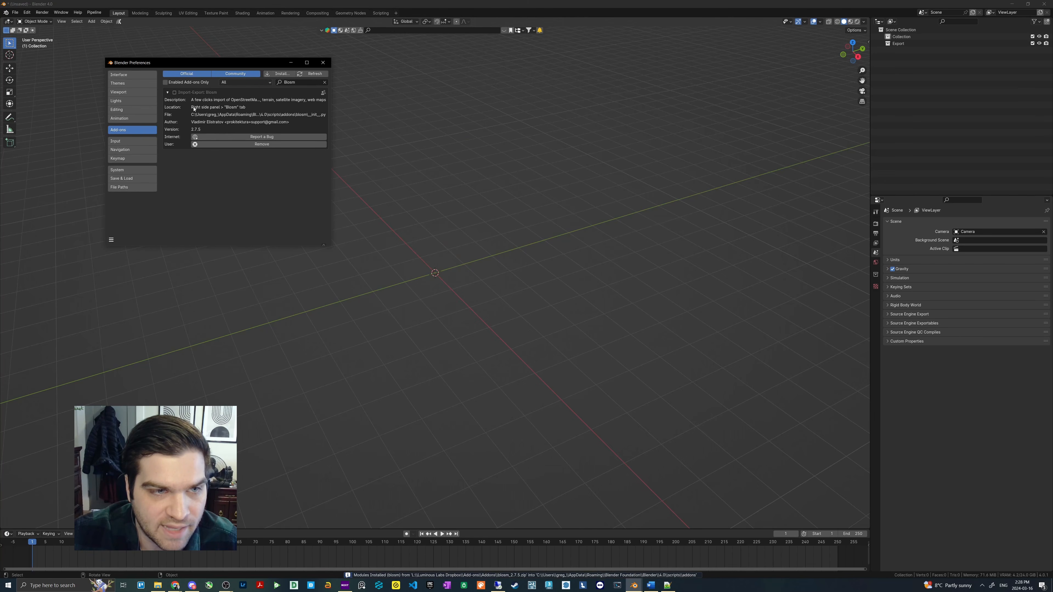
click(174, 92)
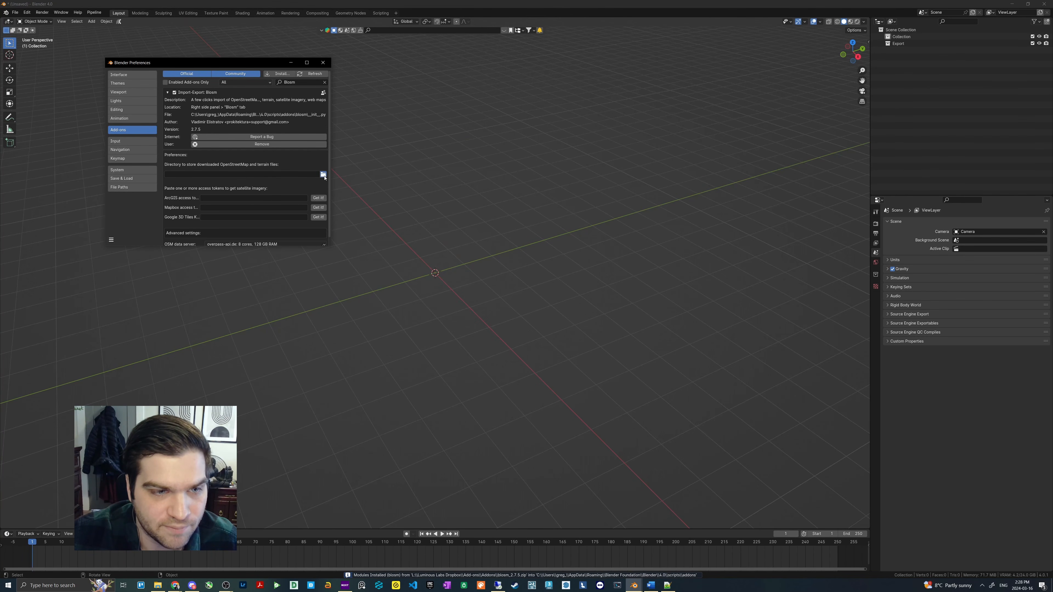
click(323, 174)
drag(239, 65, 484, 66)
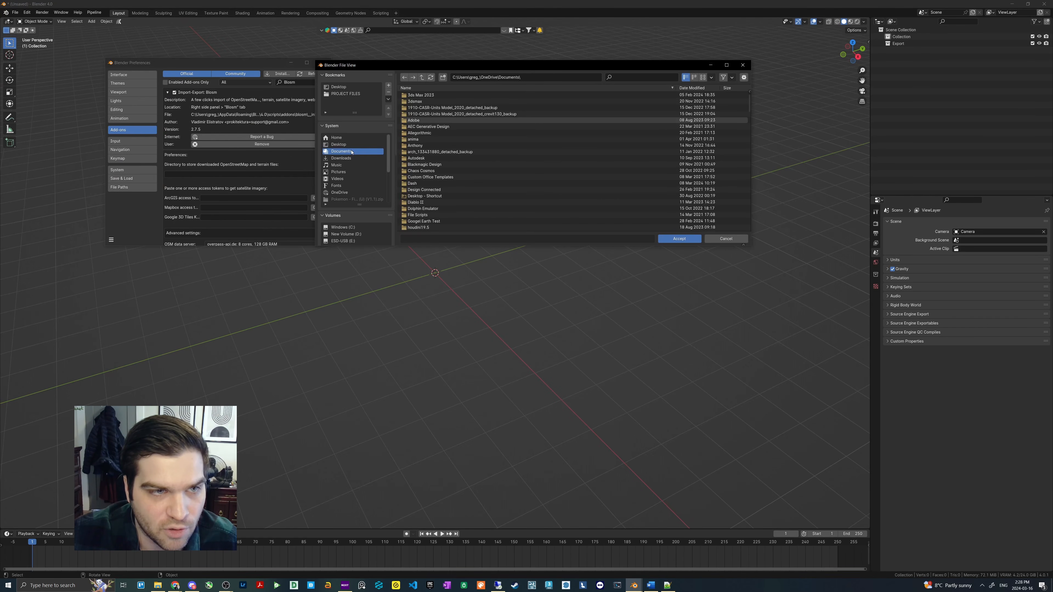
click(338, 145)
scroll(464, 162, down, 5)
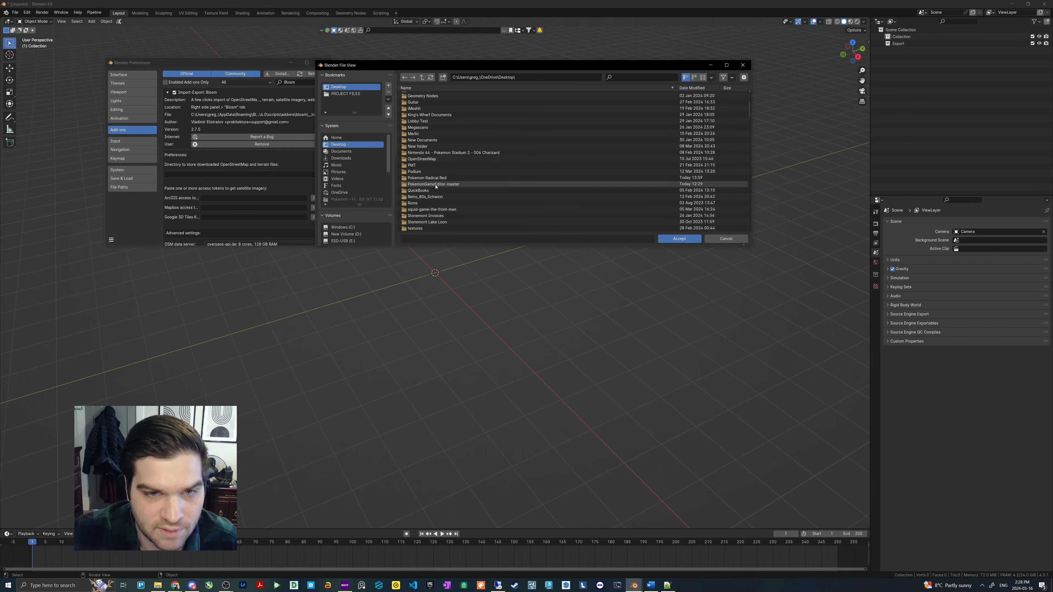
double_click(419, 160)
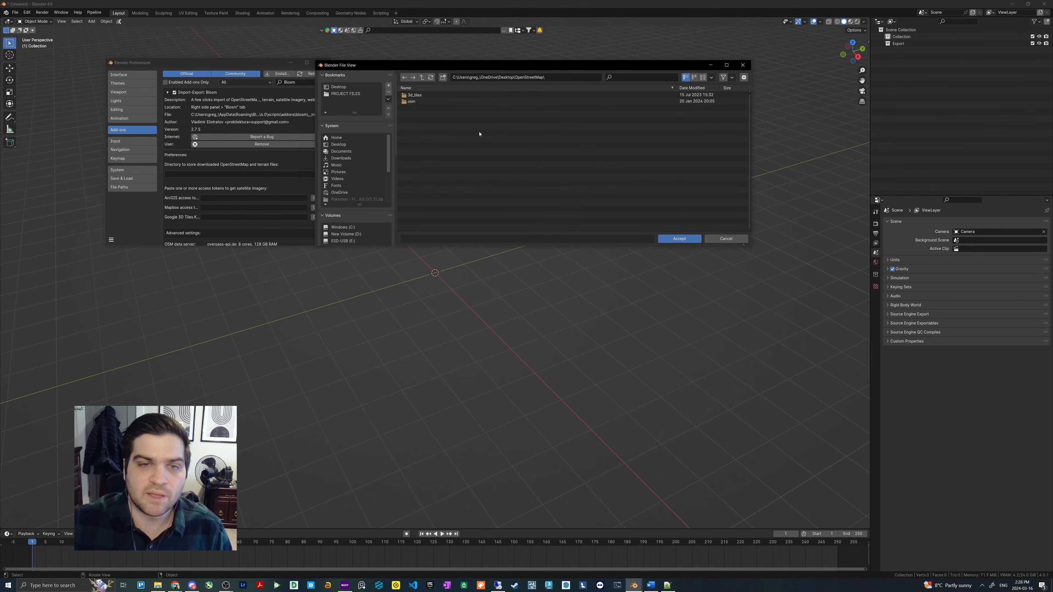
click(679, 239)
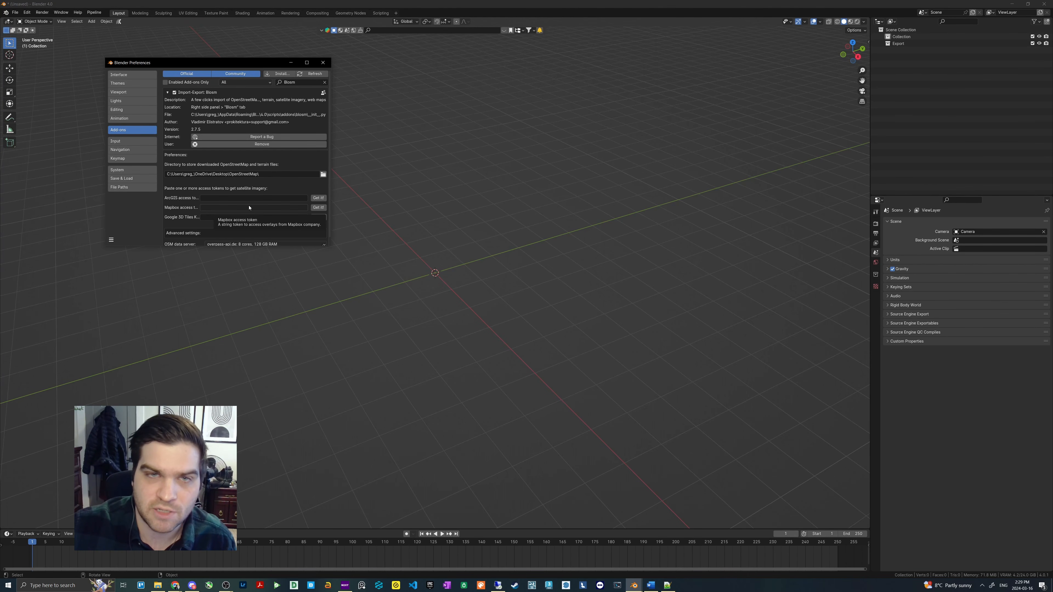
- Open the key instructions for Google 3D Tiles from the add-on preferences and go to the Google Maps Platform Credentials page
click(319, 217)
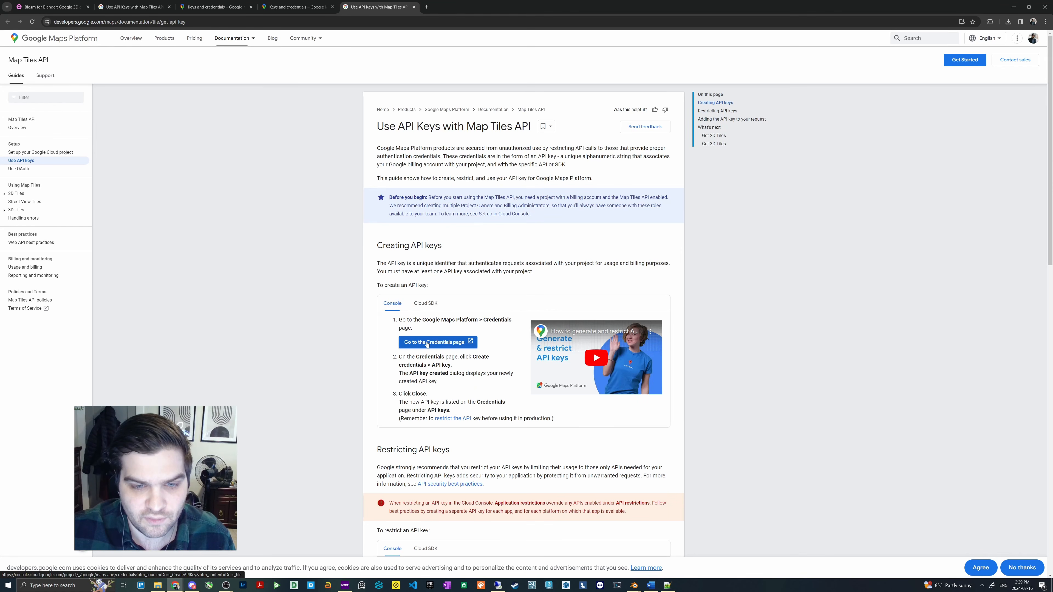
click(427, 344)
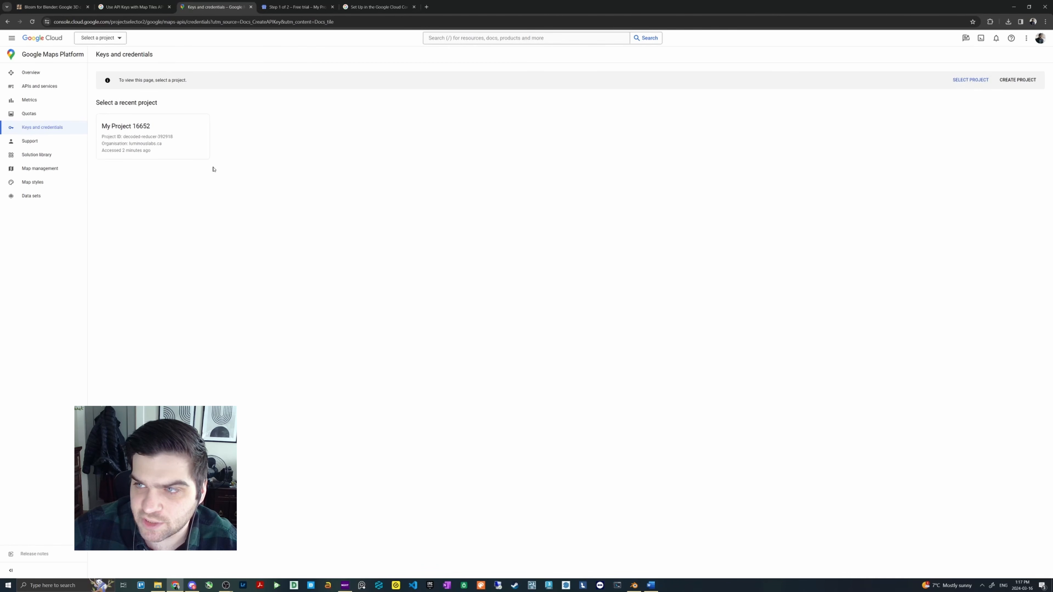
- Switch to the company's accounts sign-in Google account and select the project My Project 81944
click(1040, 38)
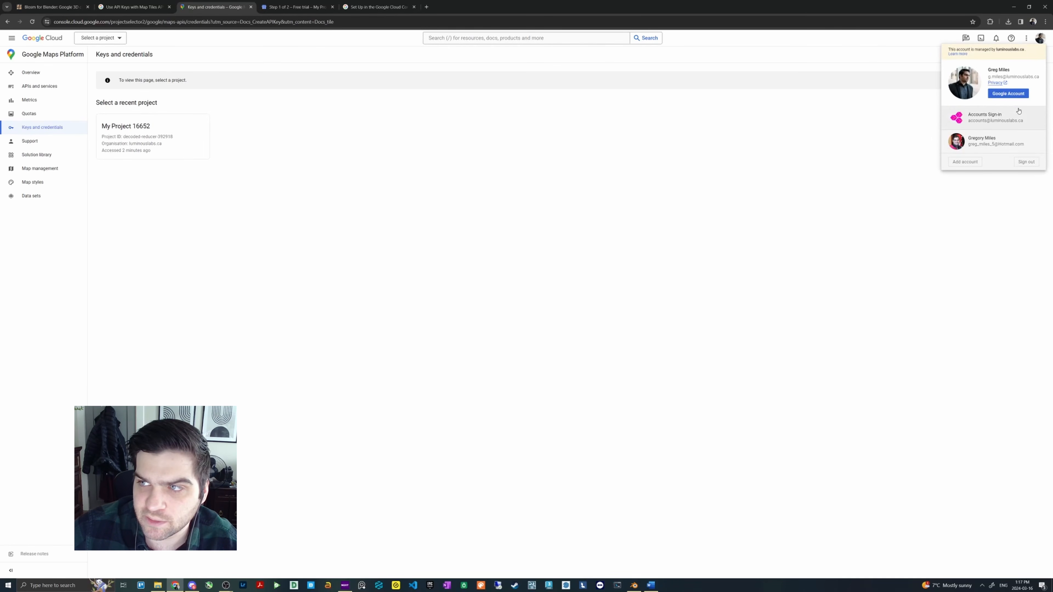
click(995, 120)
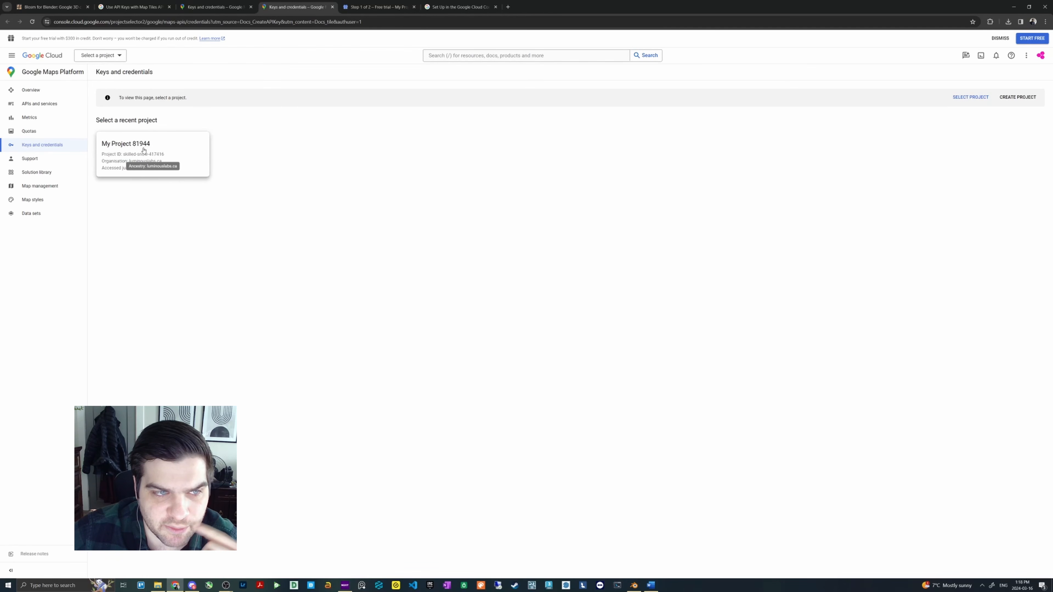
click(124, 148)
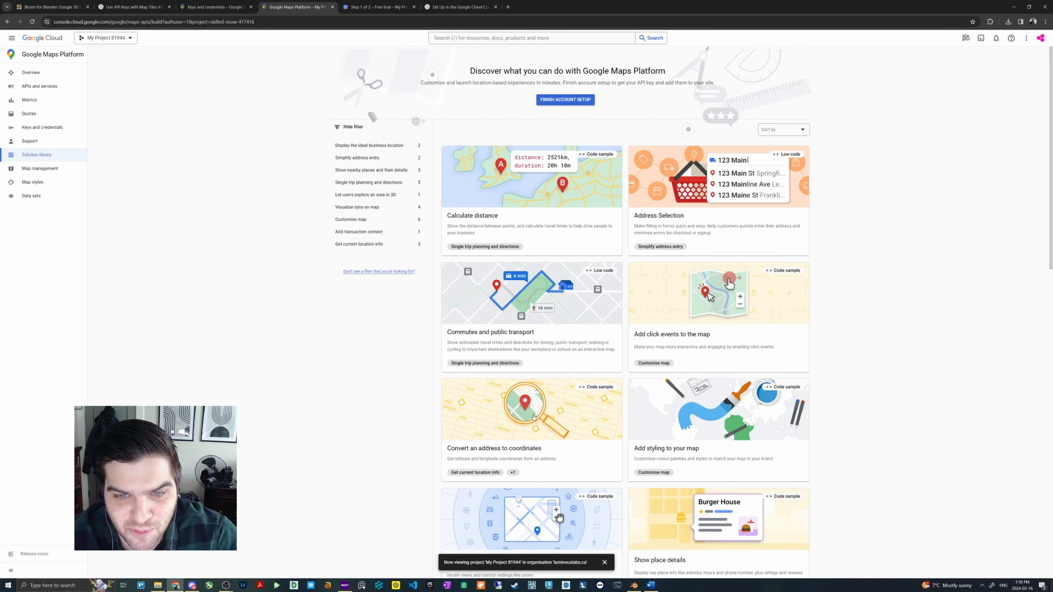
- Open the project's APIs and services and review the free trial credit offer in the account information
click(48, 87)
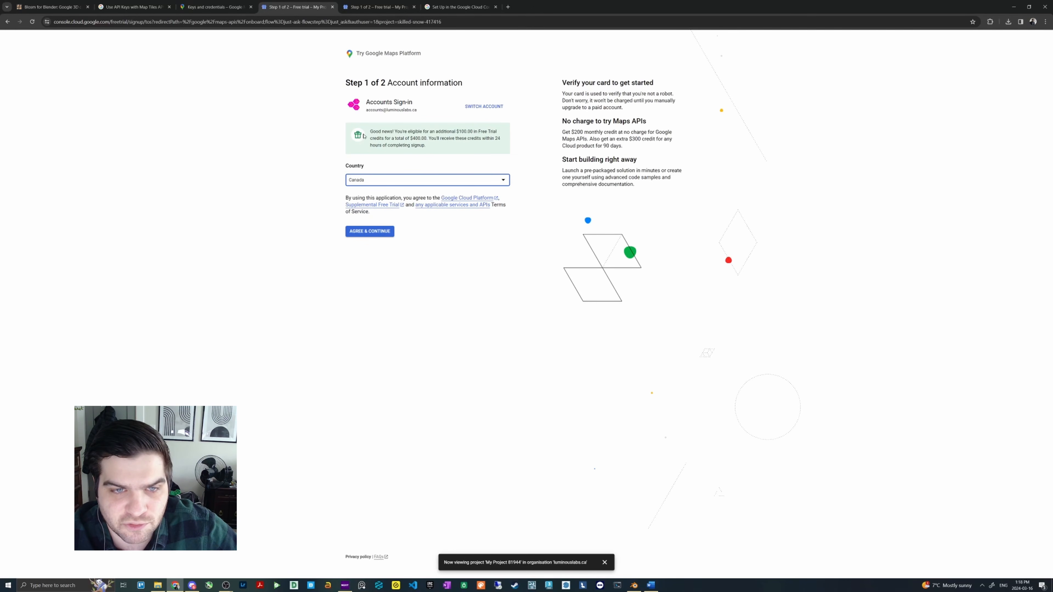
drag(364, 136, 483, 132)
click(421, 132)
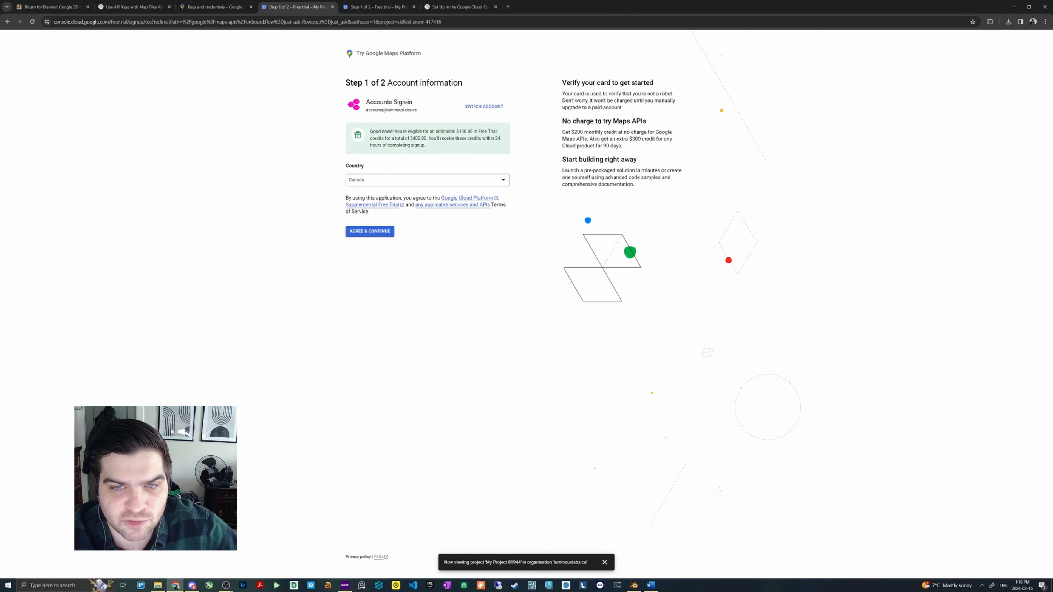
- Accept the free trial terms with Canada as the country and start the free trial after the payment information verification
drag(560, 122, 659, 132)
click(659, 136)
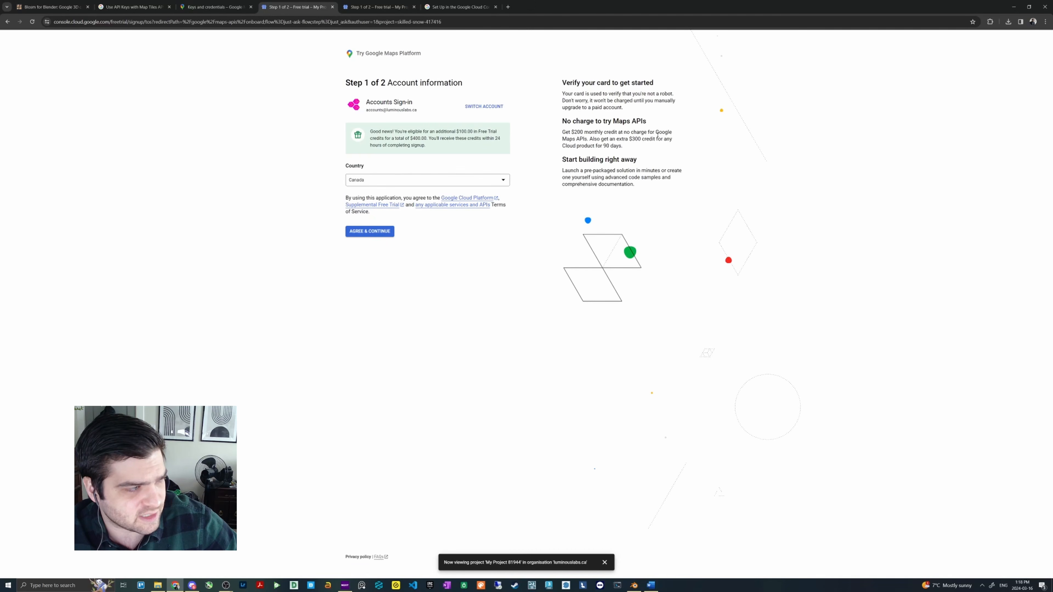
click(380, 235)
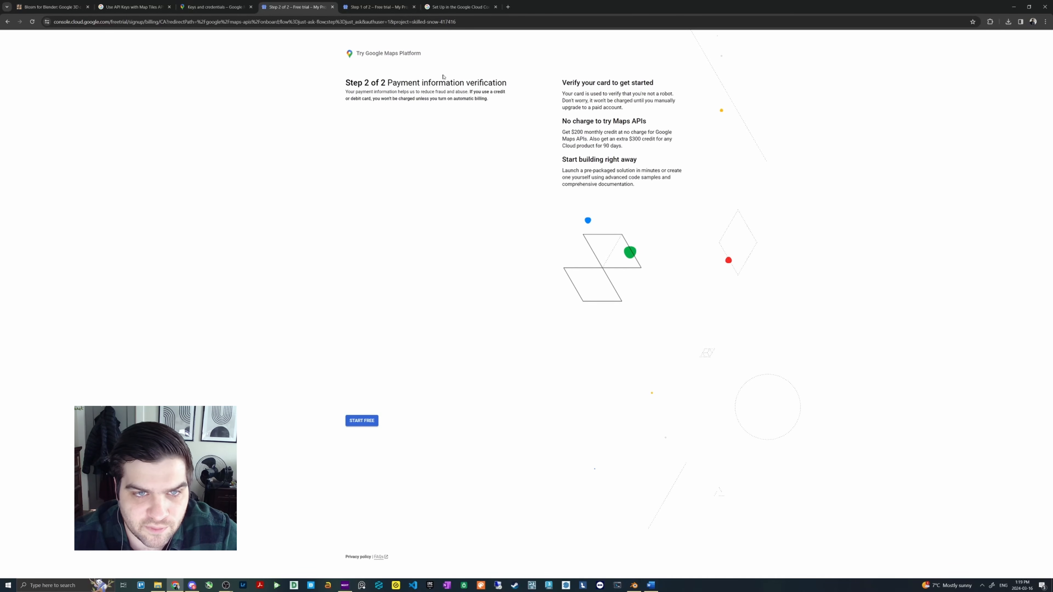
drag(376, 83, 502, 83)
drag(359, 94, 437, 141)
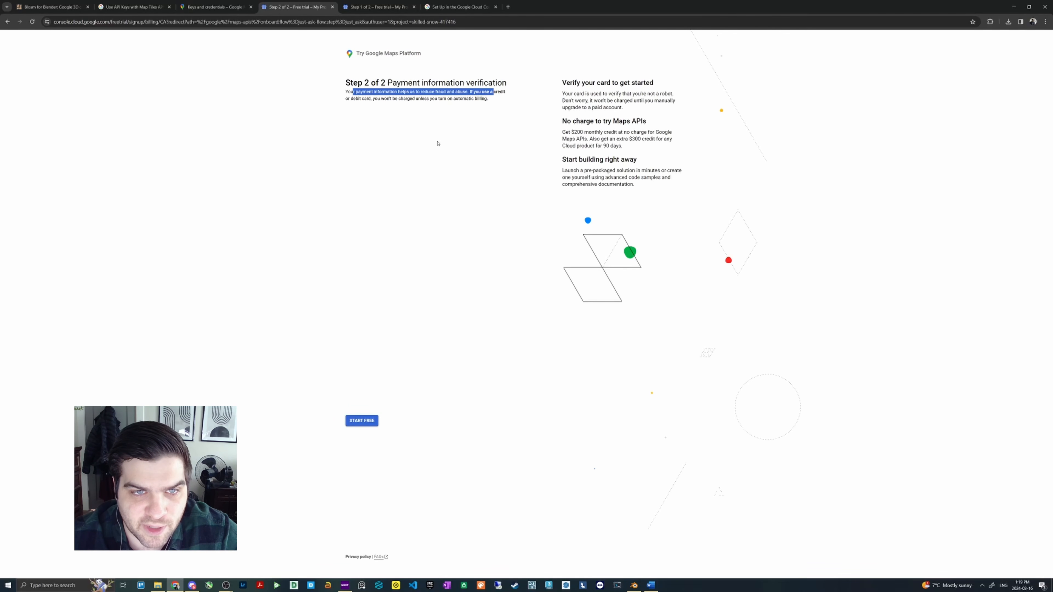
click(371, 423)
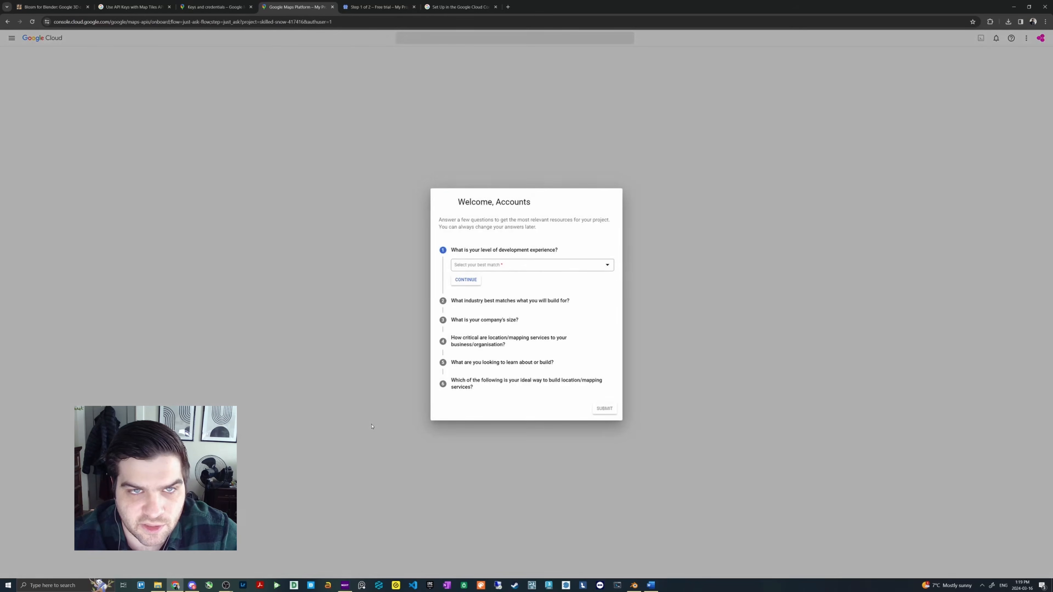
- Answer the welcome questionnaire with Novice for development experience and Financial services for industry
click(534, 268)
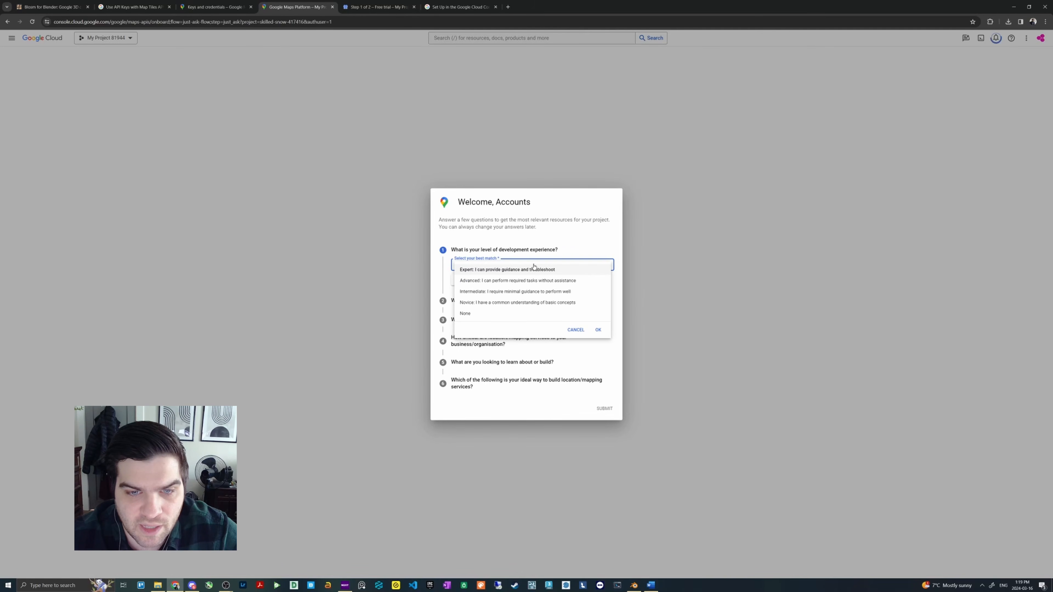
click(492, 305)
click(466, 279)
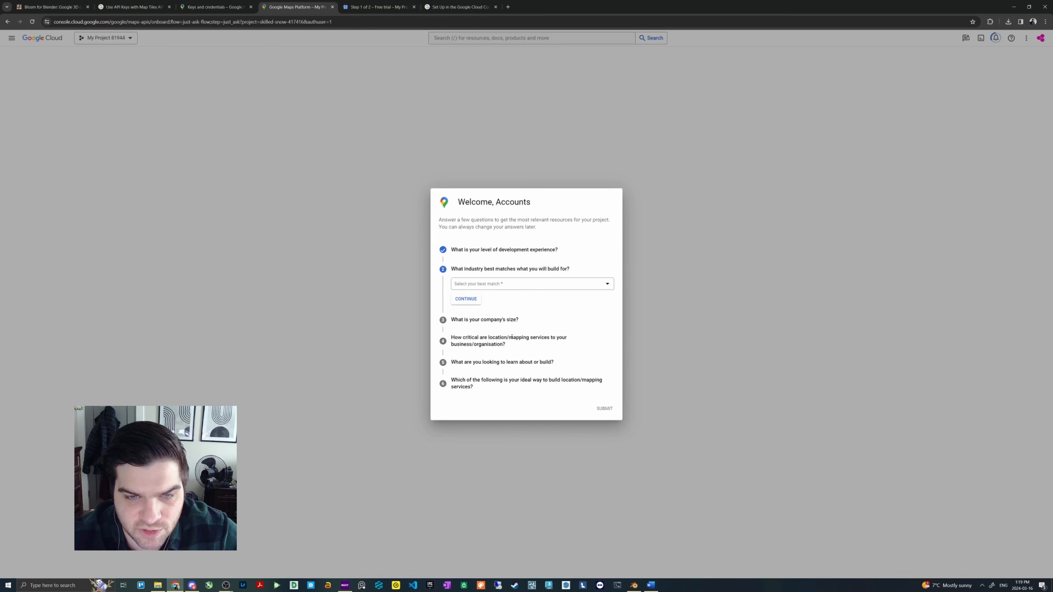
click(499, 284)
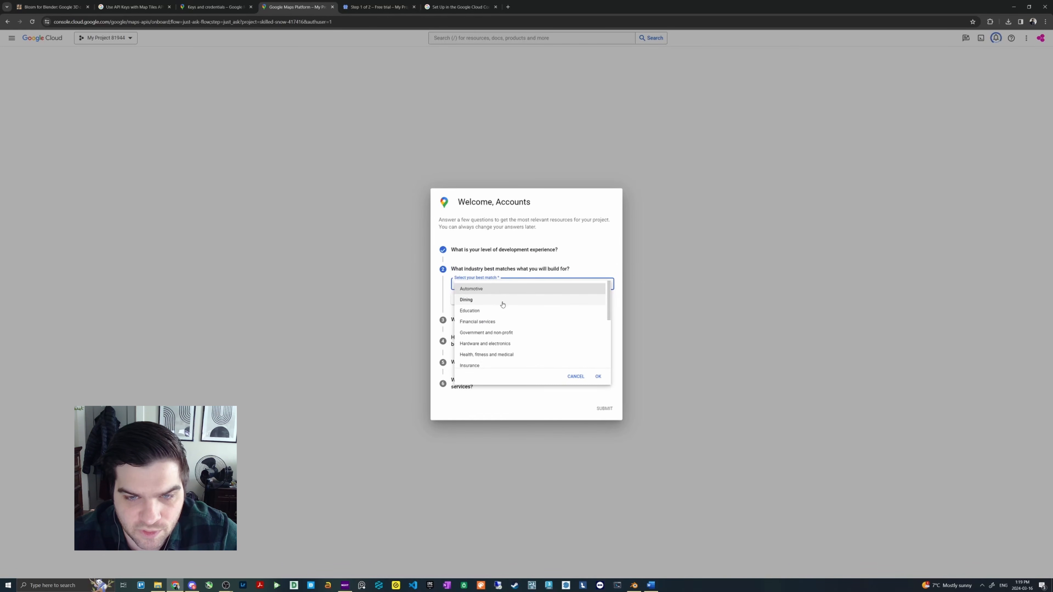
click(473, 323)
click(467, 302)
- Set the company size to "I am self-employed" and rate location/mapping services as Important
click(479, 321)
click(495, 307)
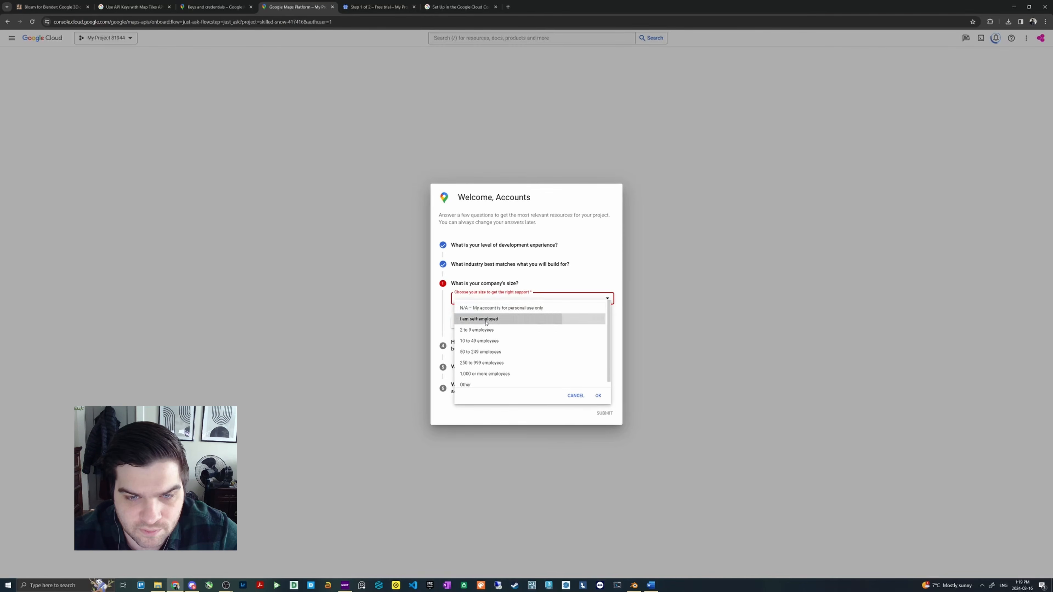
click(487, 320)
click(476, 319)
click(476, 326)
click(477, 343)
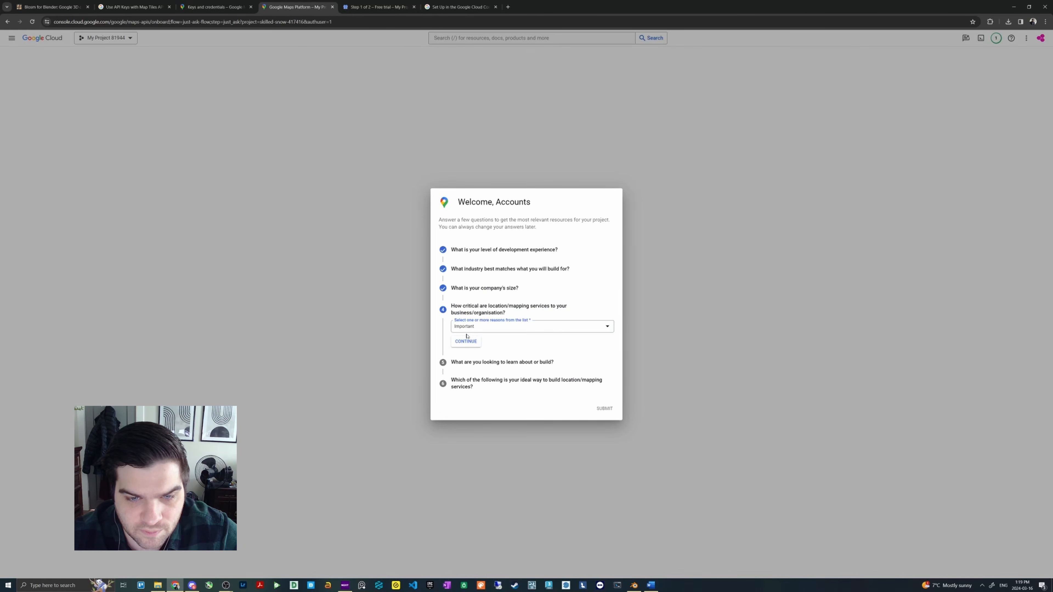
click(465, 341)
click(503, 350)
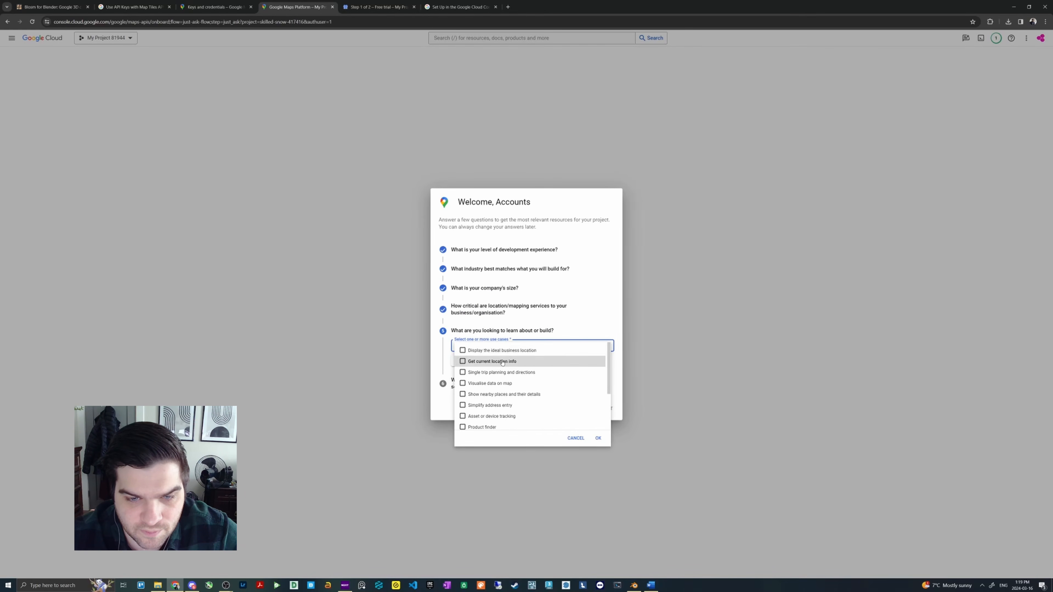
click(494, 361)
click(447, 365)
click(481, 349)
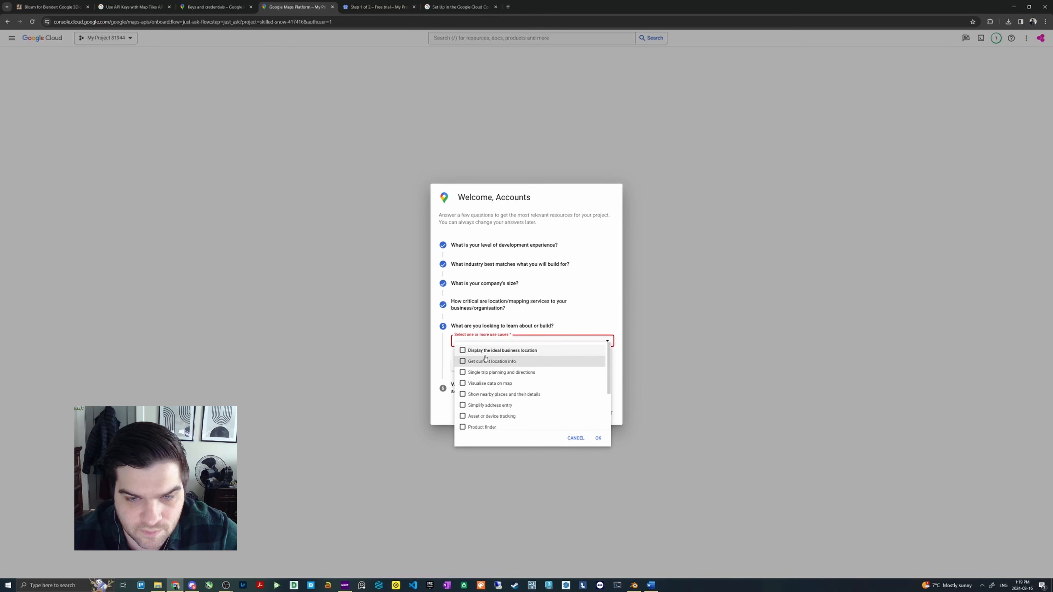
click(484, 352)
click(447, 360)
- Choose "Display the ideal business location" as the use case to learn about or build
click(481, 341)
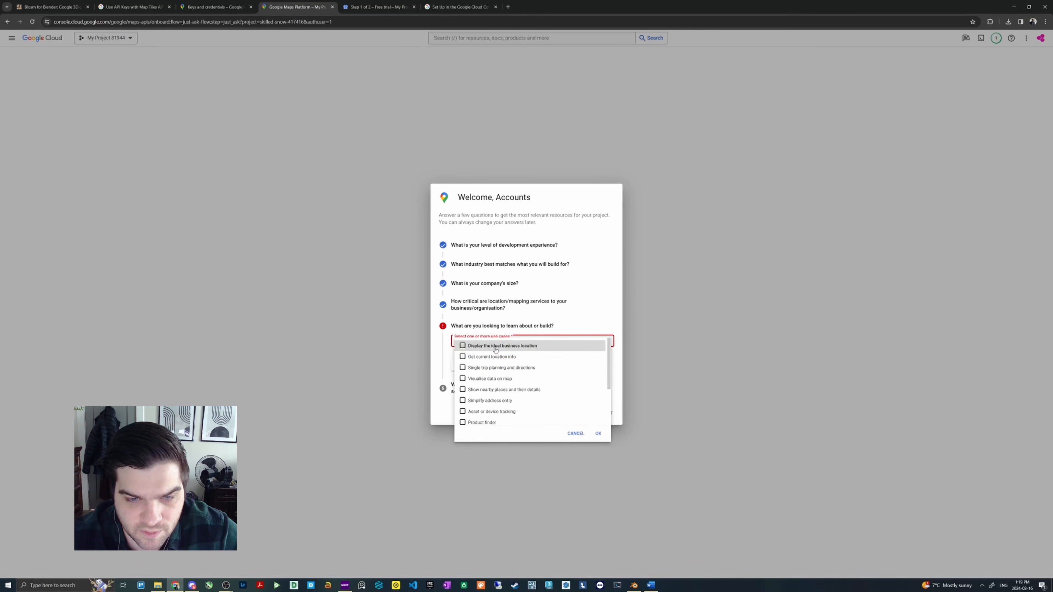
click(492, 346)
click(598, 433)
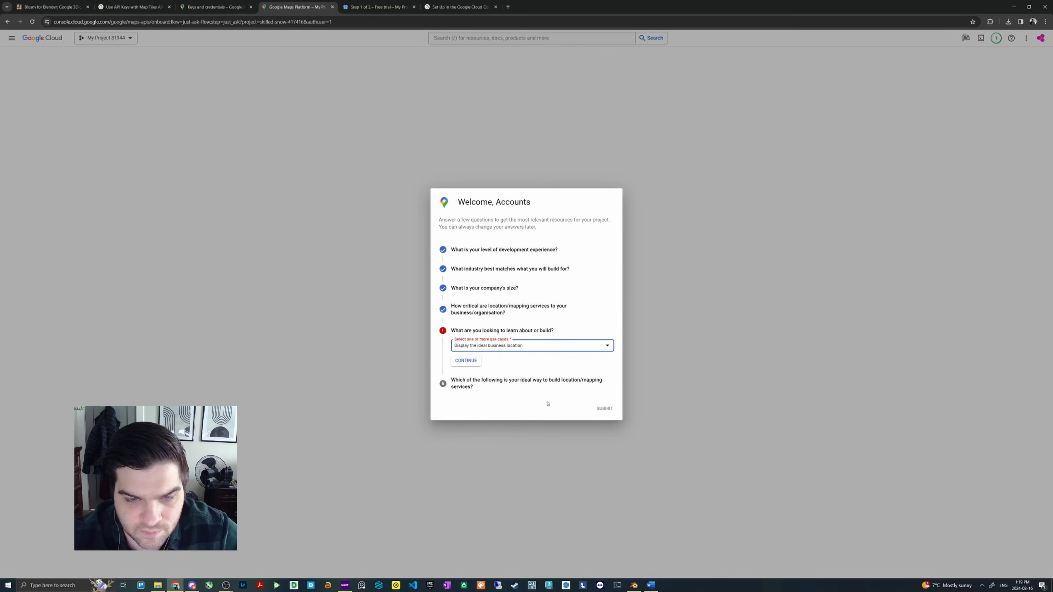
- Choose No-code/low code tools as the build method with Web as the platform, and submit the questionnaire
click(514, 371)
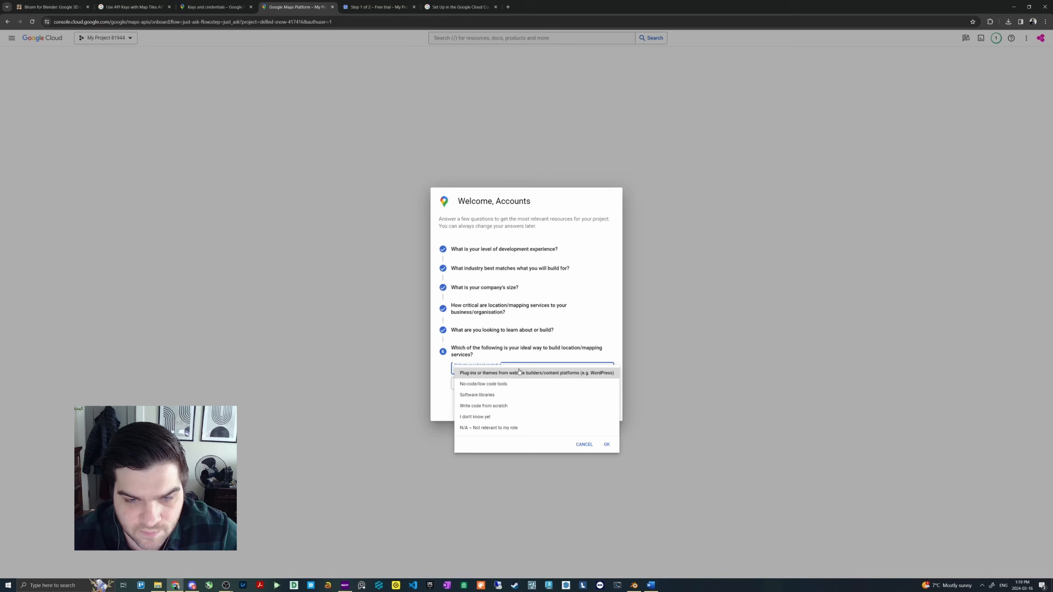
click(499, 384)
click(481, 383)
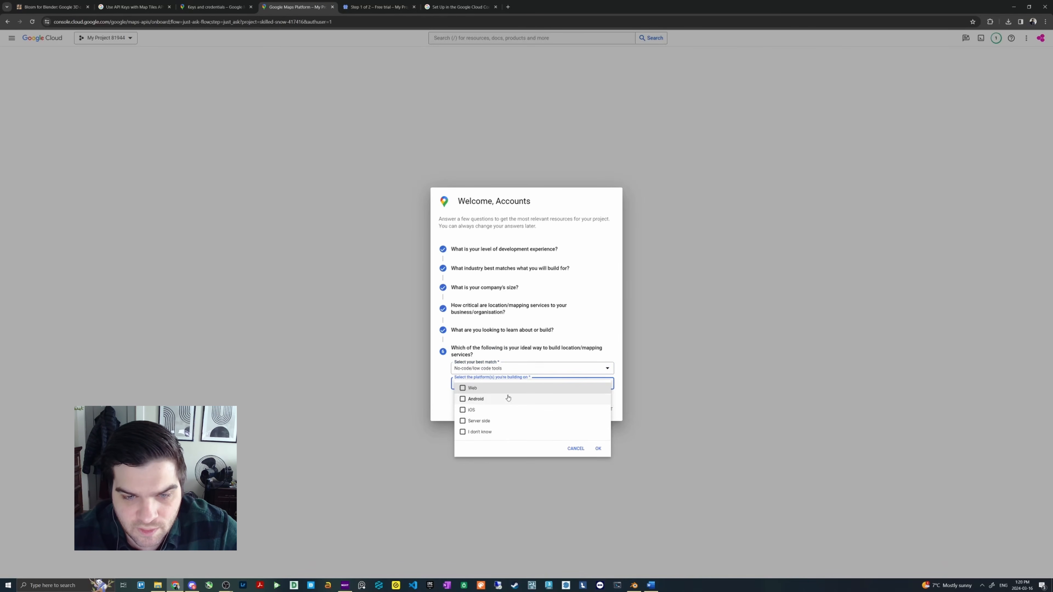
click(471, 389)
click(597, 450)
click(604, 409)
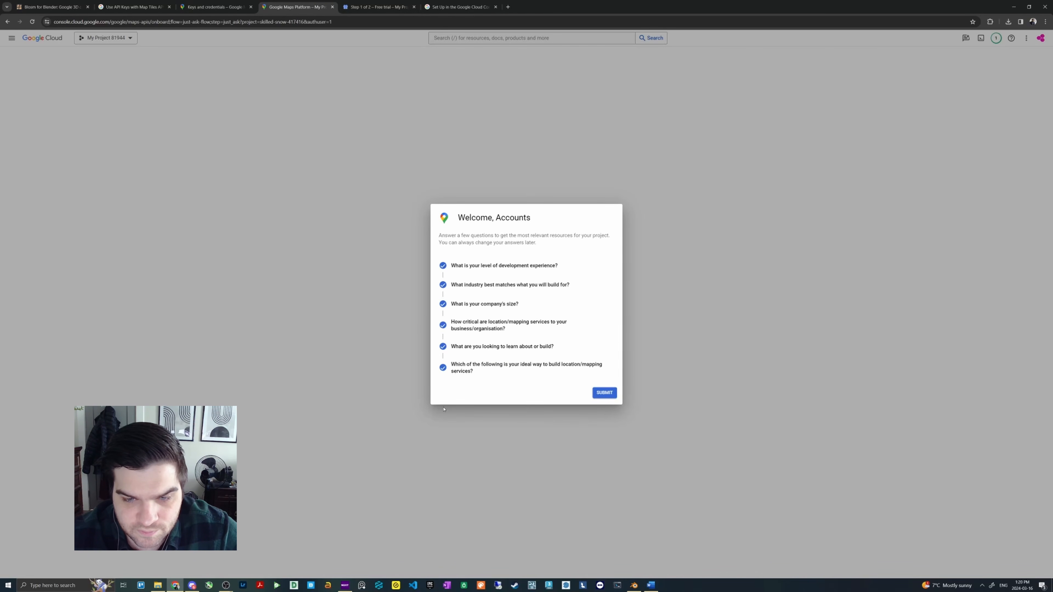
click(603, 392)
- Review the Google Maps Platform getting-started options and copy the generated API key
drag(441, 269, 586, 269)
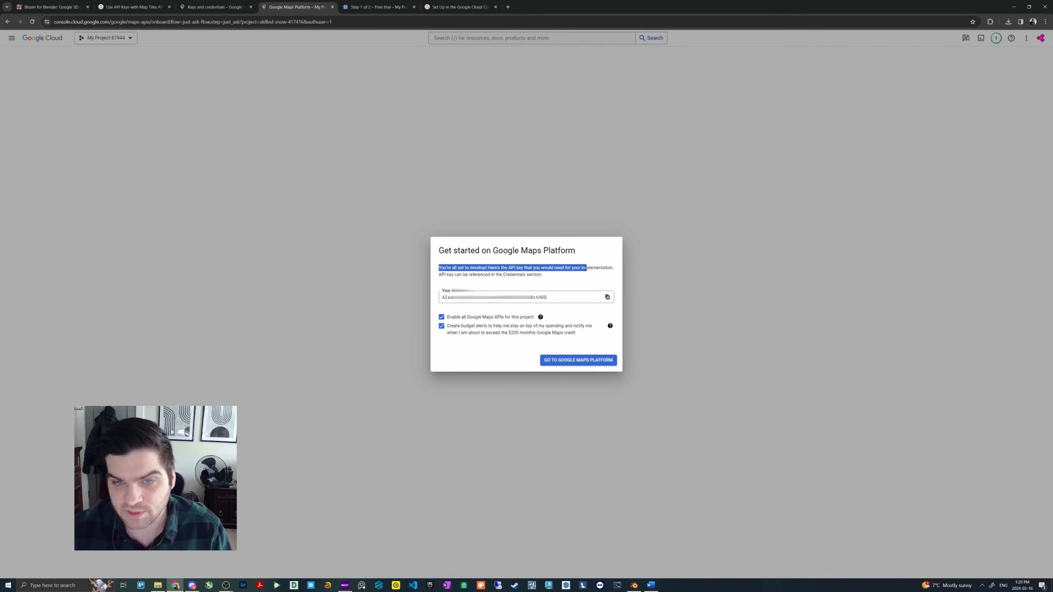
click(576, 300)
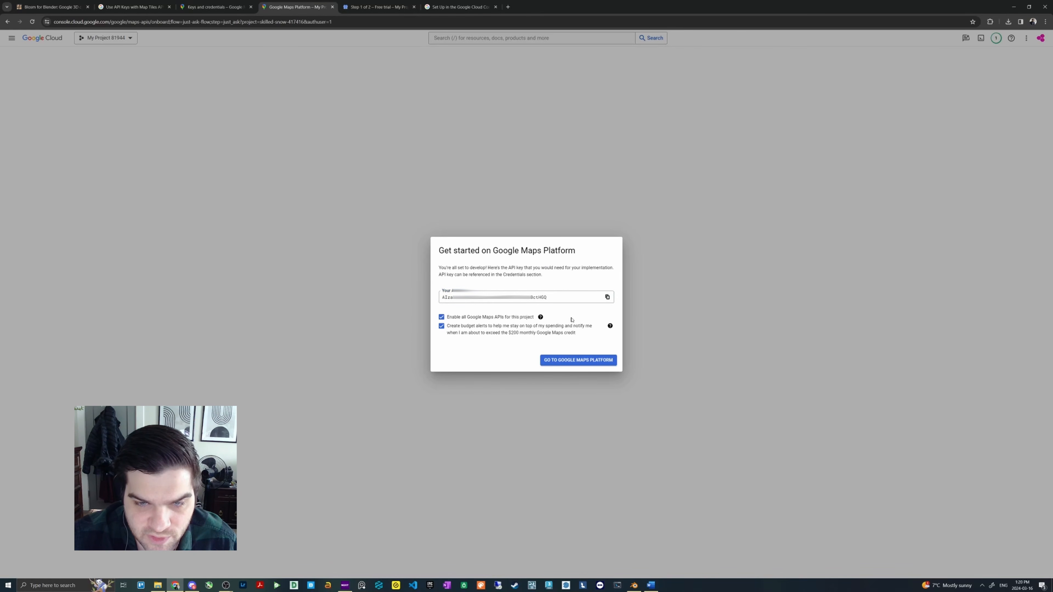
click(540, 318)
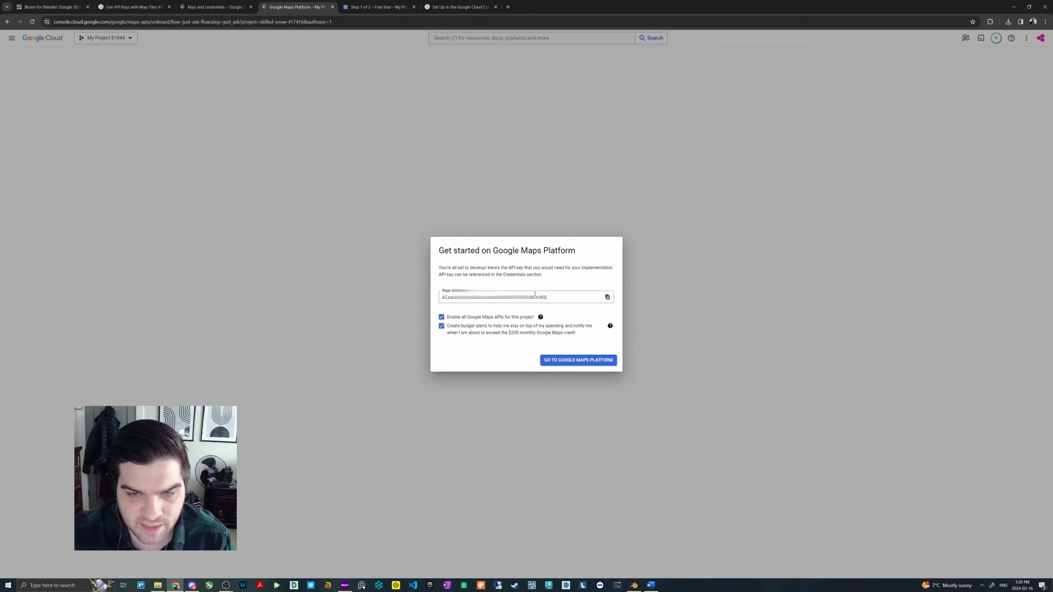
click(607, 297)
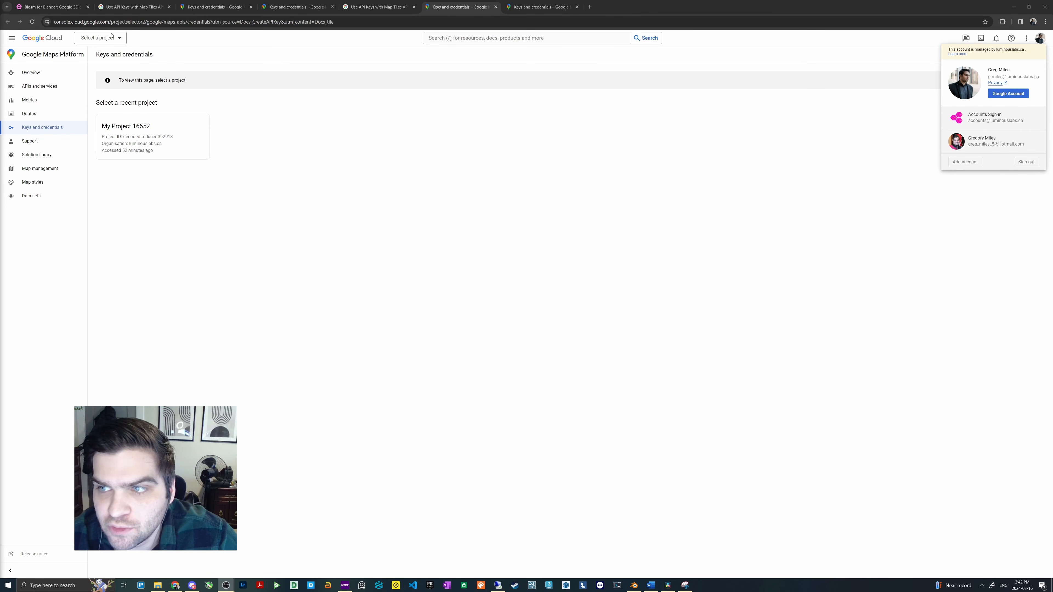
- Open the APIs and services of My Project 16652 and check whether the Map Tiles API is enabled
click(586, 186)
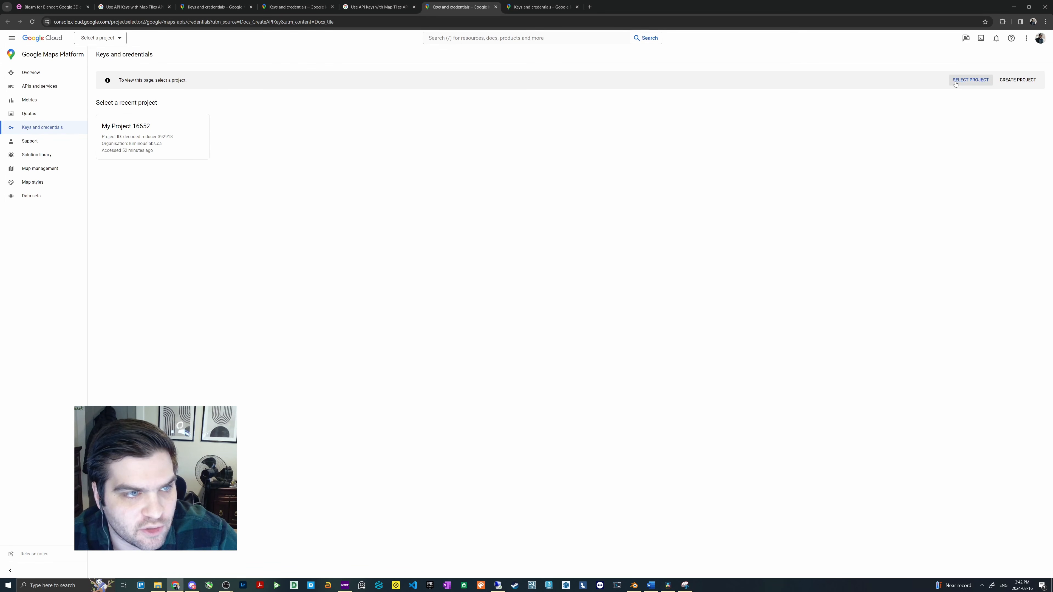
click(35, 86)
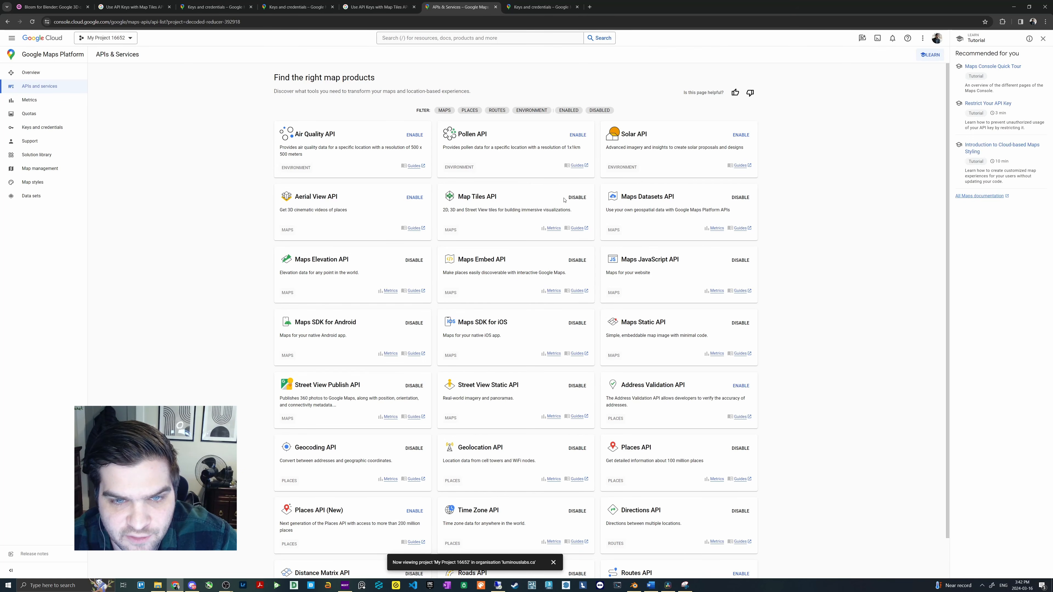
drag(457, 196, 496, 197)
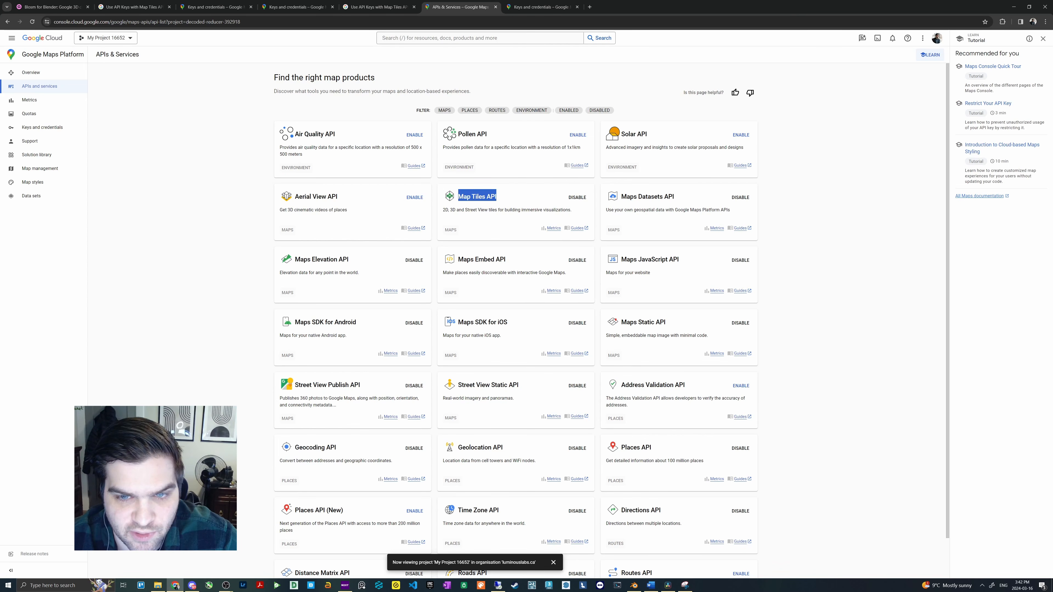
click(547, 217)
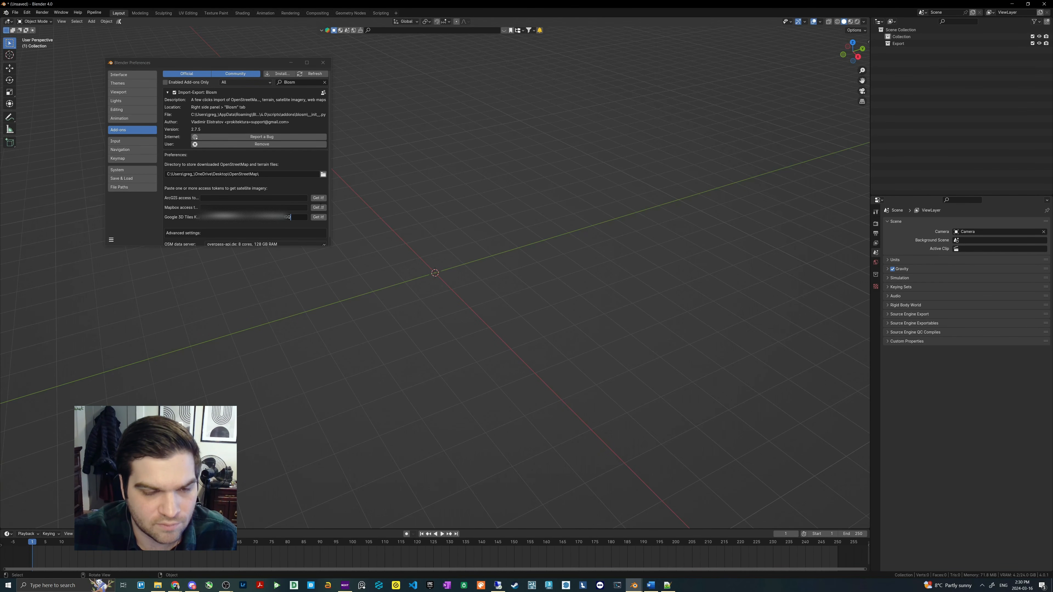
- Switch to Blender, finish entering the Google 3D Tiles key in the Blosm add-on preferences and close them
click(265, 198)
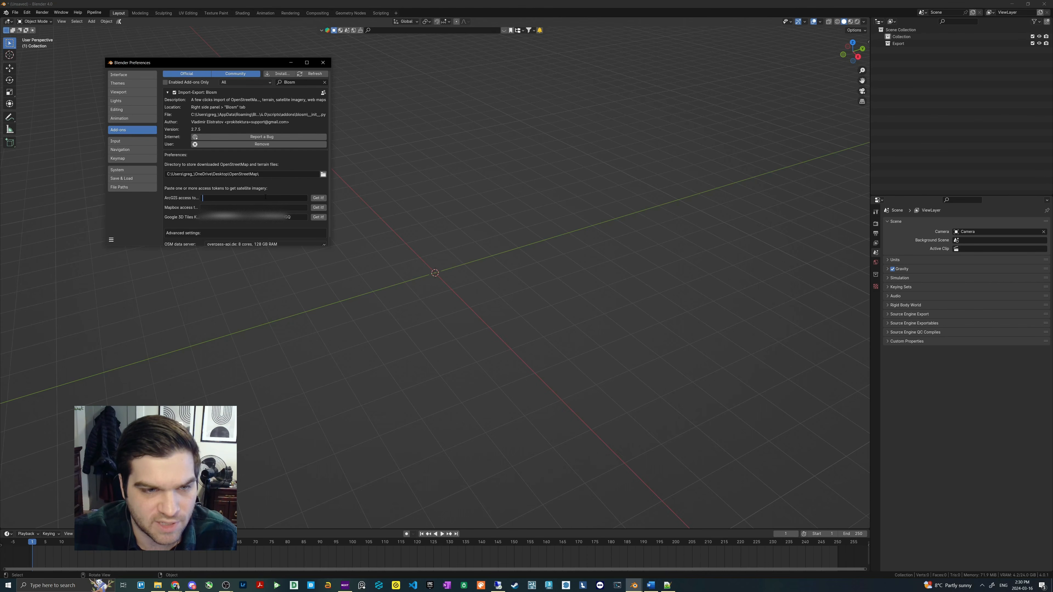
click(323, 62)
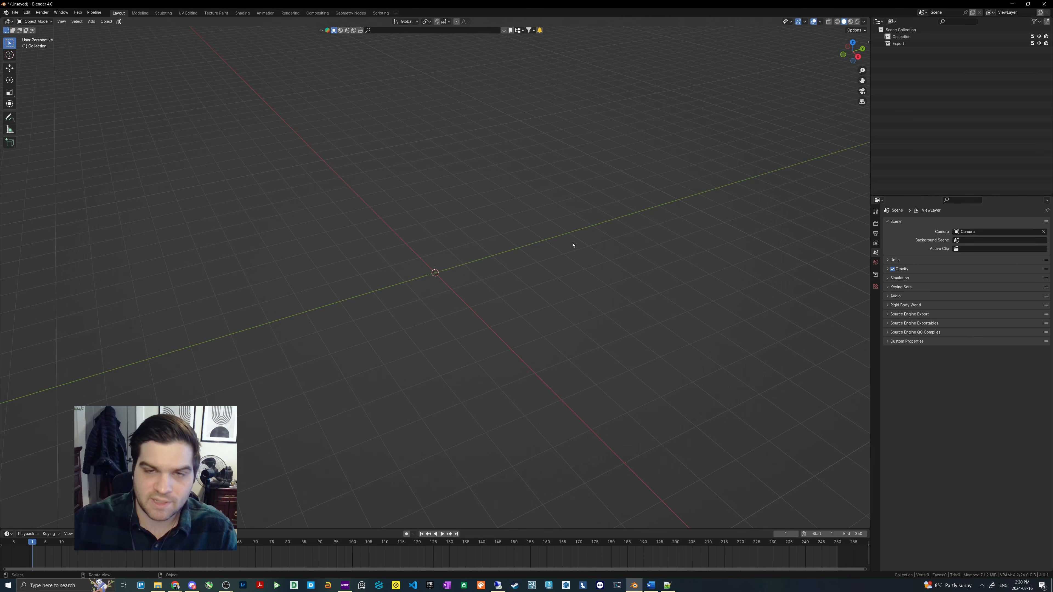
- Show the Blosm settings in a widened viewport sidebar and set the import data type to Google 3D Tiles
key(n)
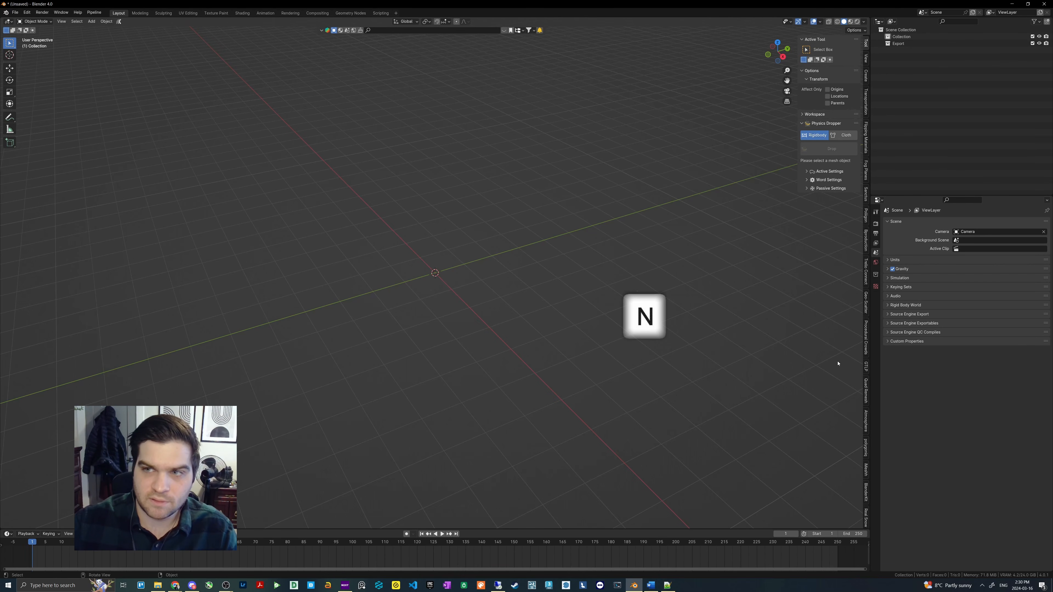
scroll(866, 362, down, 10)
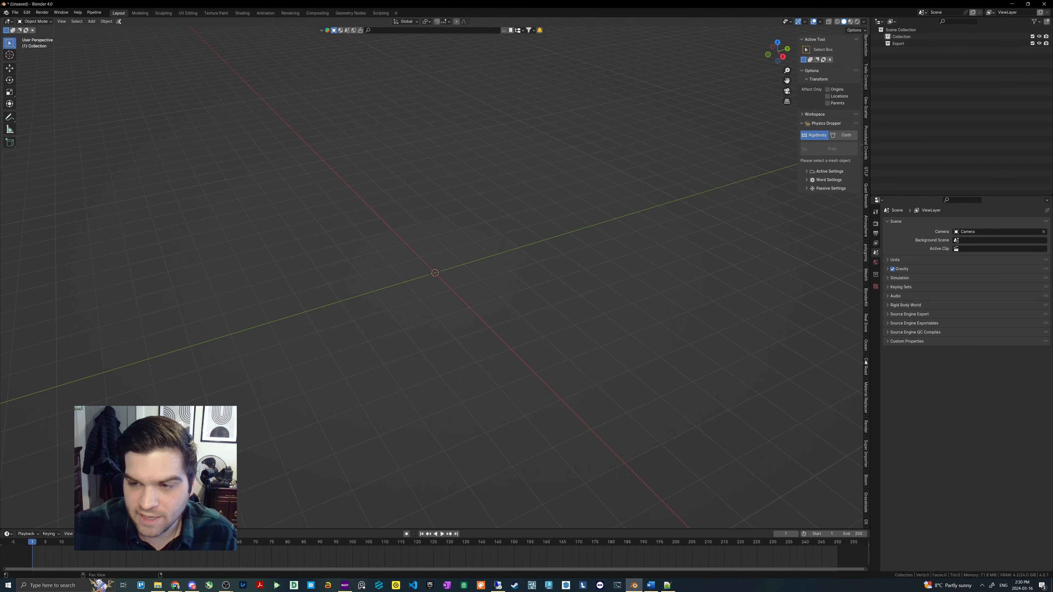
click(866, 483)
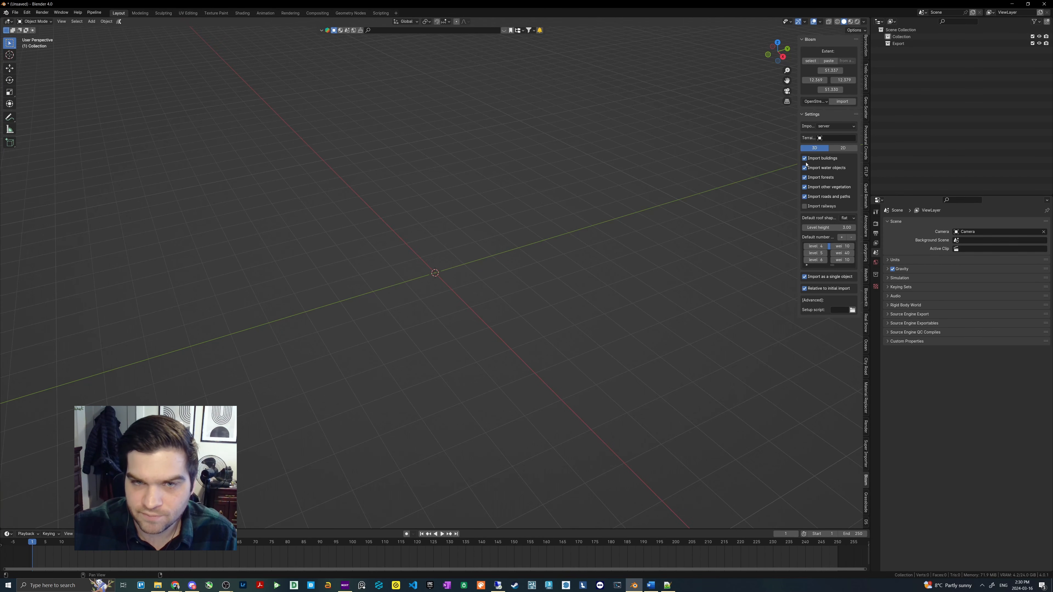
drag(796, 147, 690, 147)
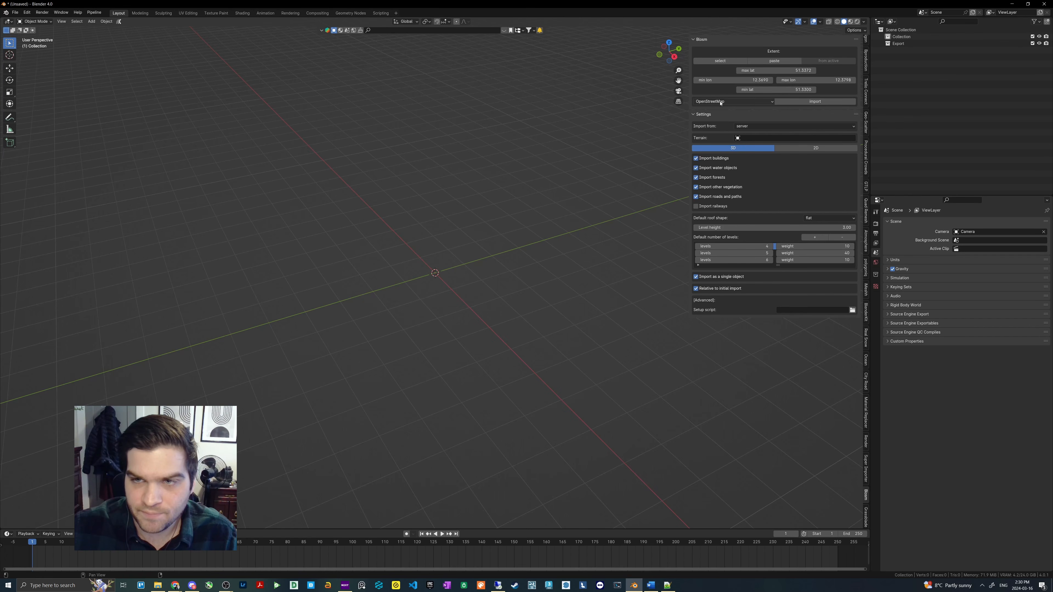
click(720, 102)
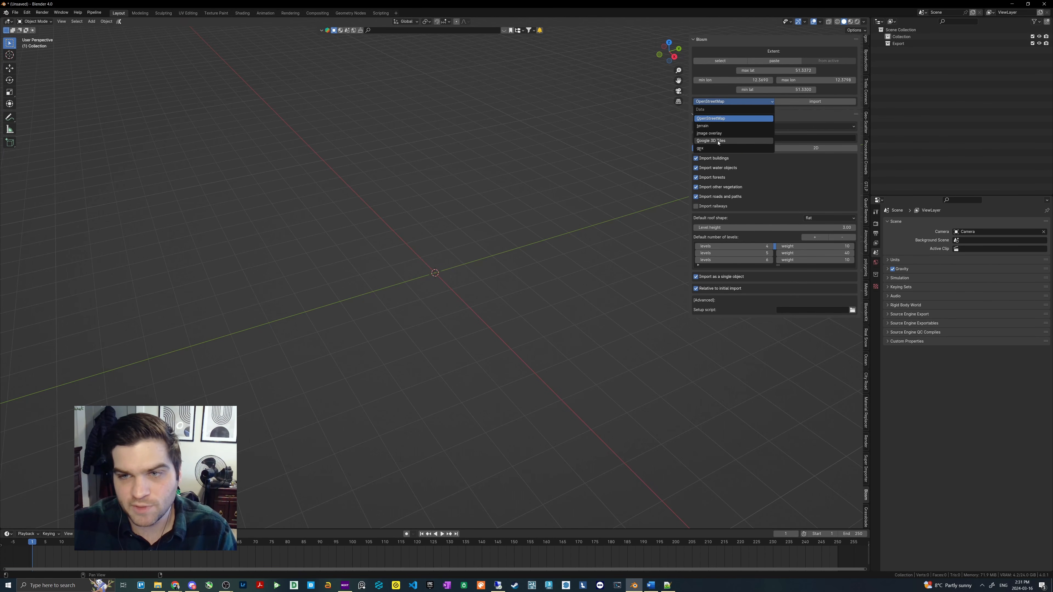
click(718, 141)
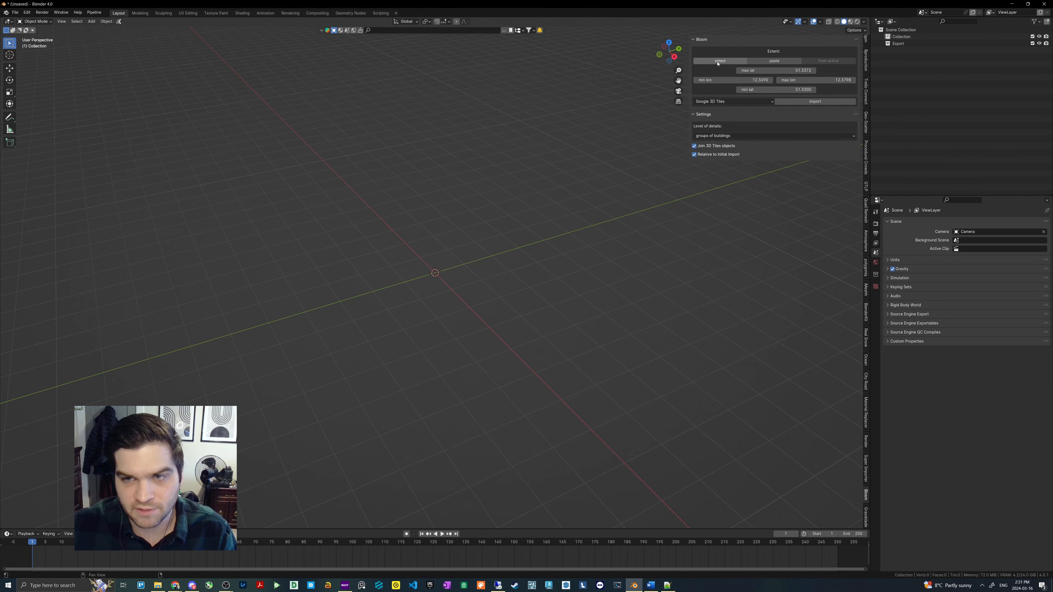
- Open Blosm's web map for selecting the extent and bring the Halifax harbour area around the small island into view
click(719, 62)
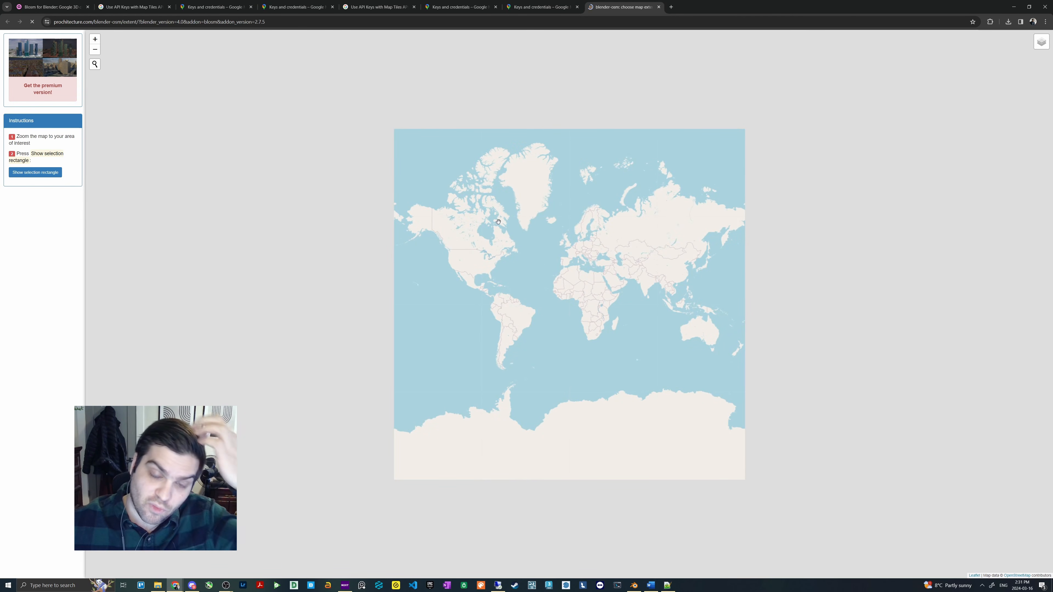
scroll(498, 221, up, 4)
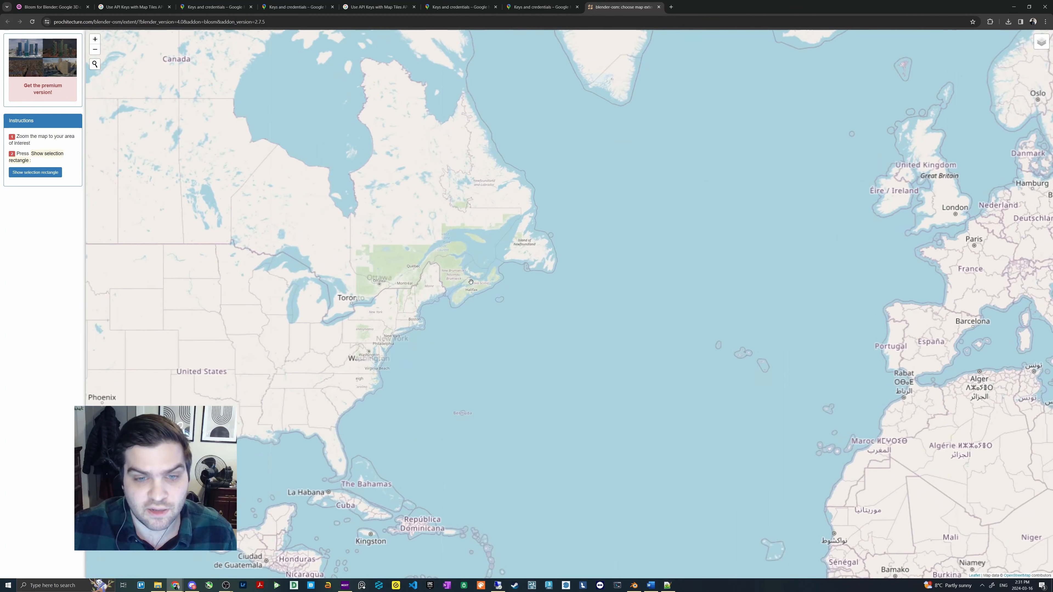
scroll(471, 282, up, 6)
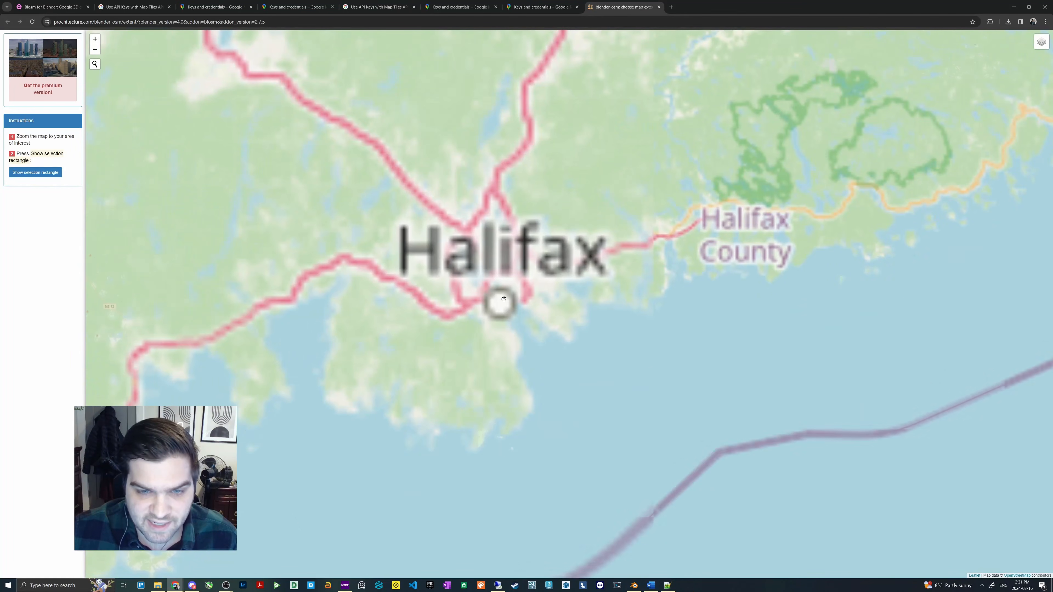
scroll(503, 299, up, 2)
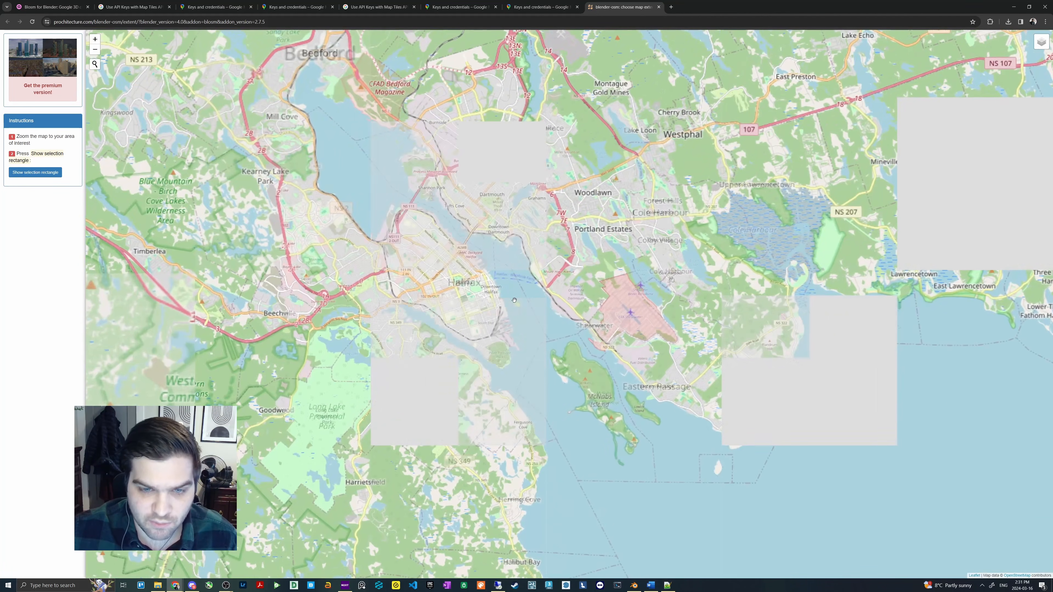
scroll(514, 300, up, 3)
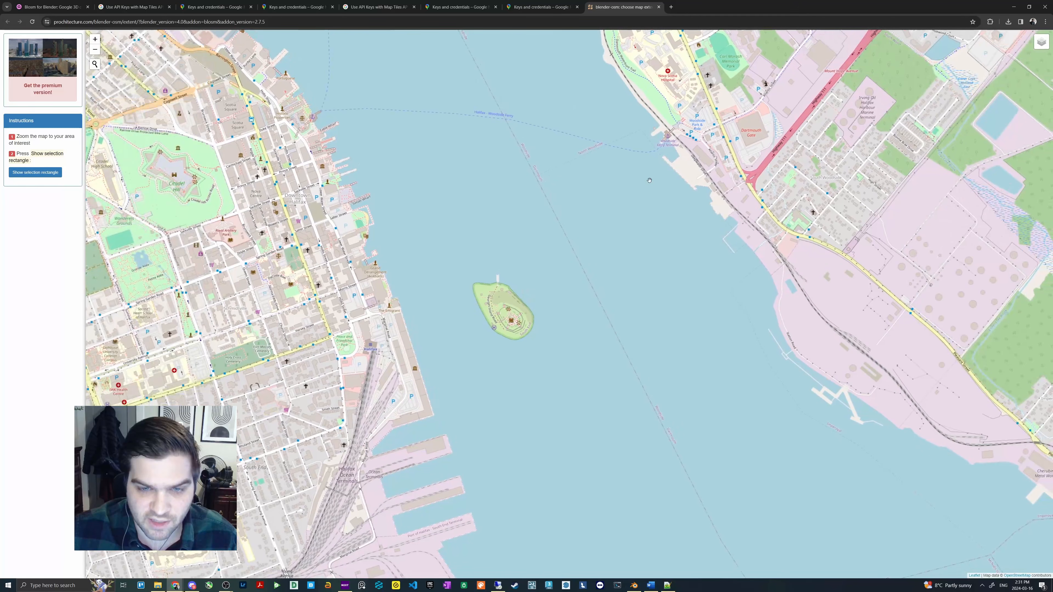
- Show the selection rectangle and resize it to about 1.9 x 1.4 km around the harbour island and both shorelines
click(37, 172)
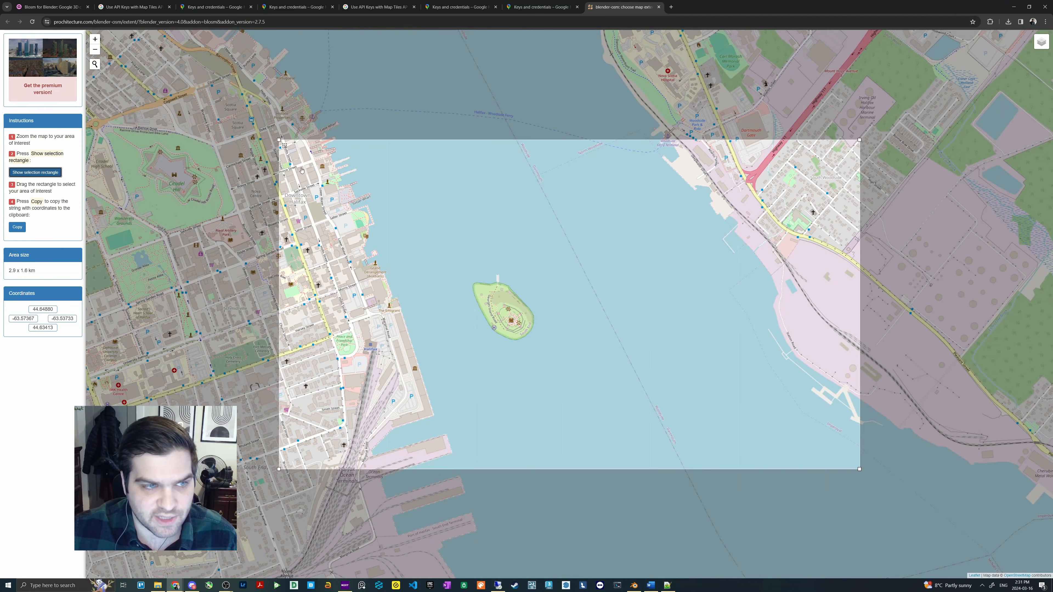
drag(278, 140, 381, 186)
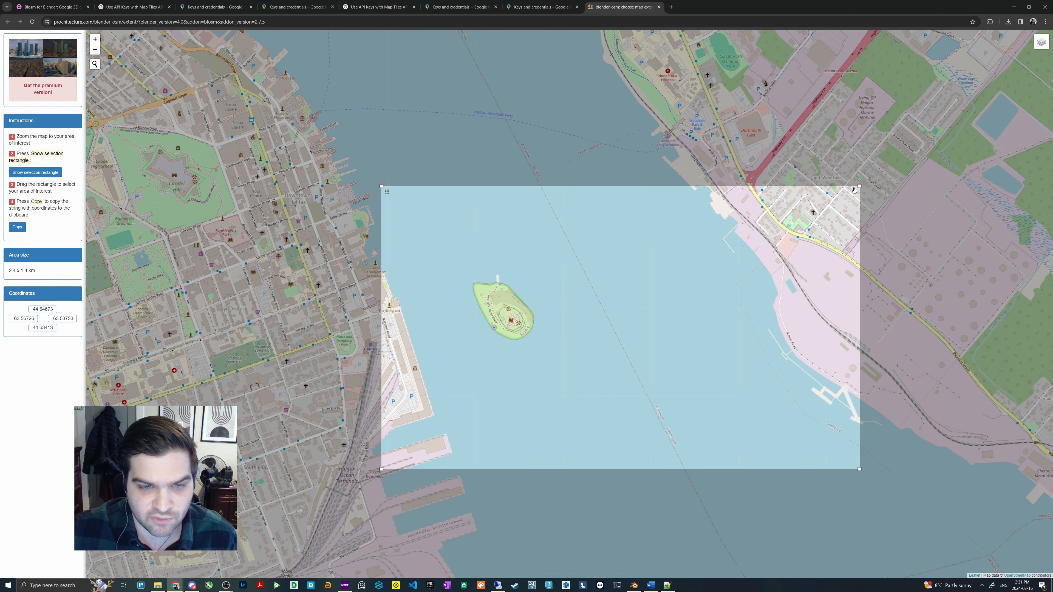
drag(854, 191, 720, 178)
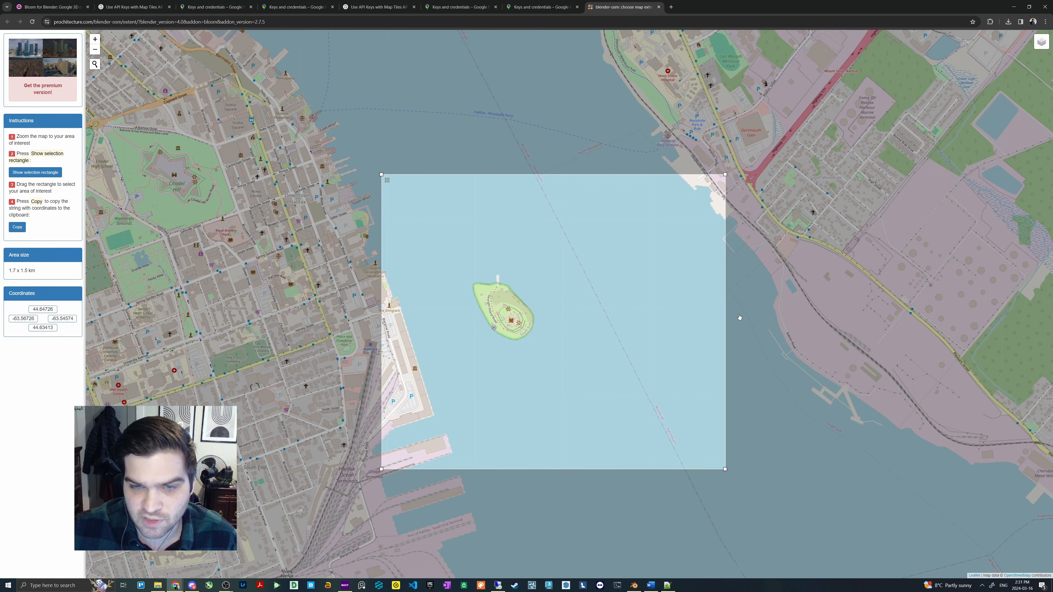
drag(725, 469, 725, 432)
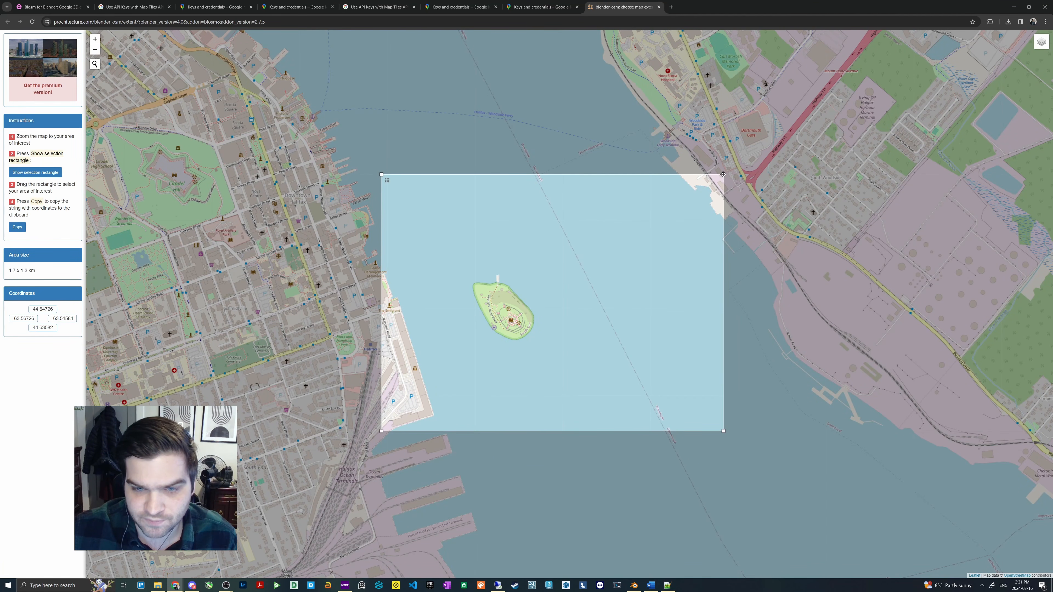
drag(725, 174, 755, 129)
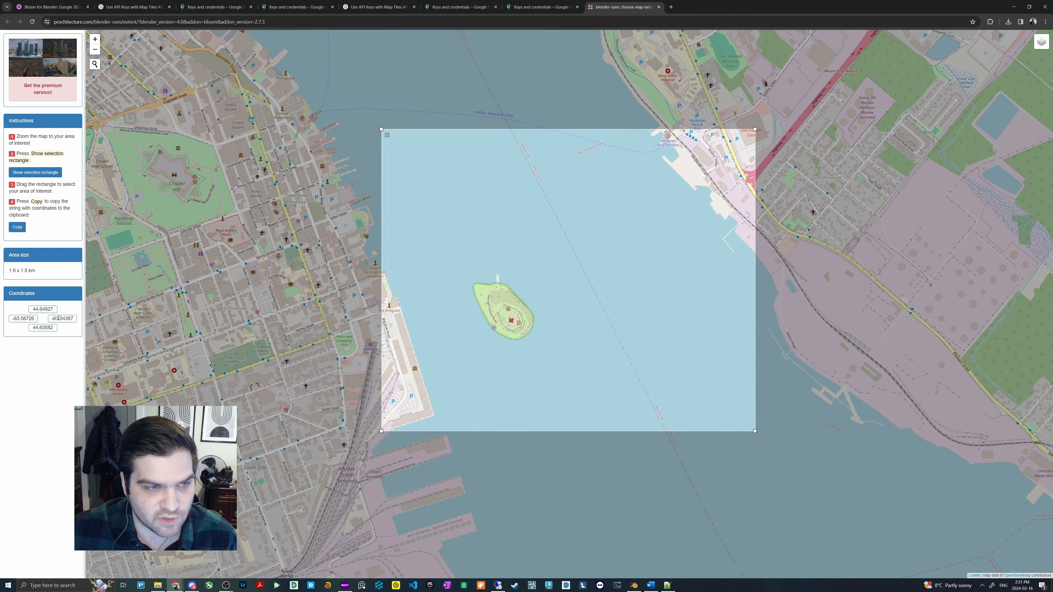
drag(380, 130, 380, 141)
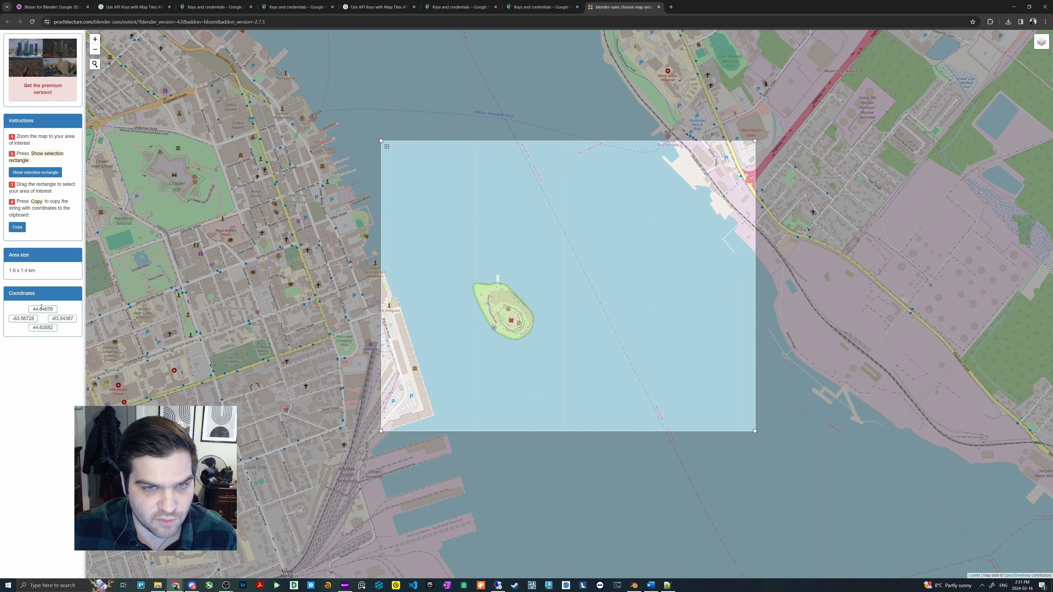
- Copy the coordinates of the selected area and paste them into the Blosm extent in Blender
click(17, 226)
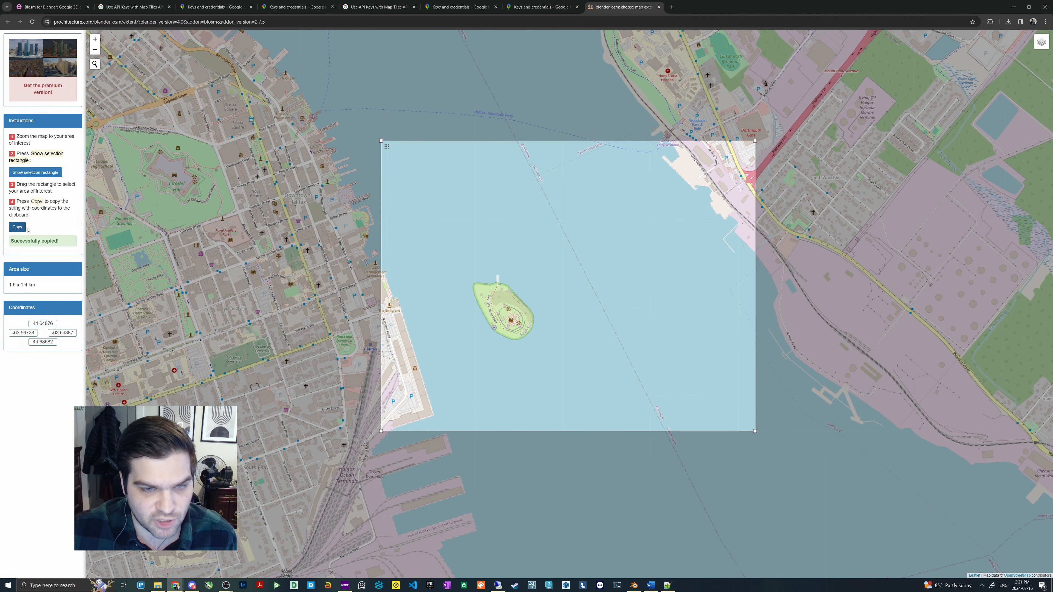
key(alt+Tab)
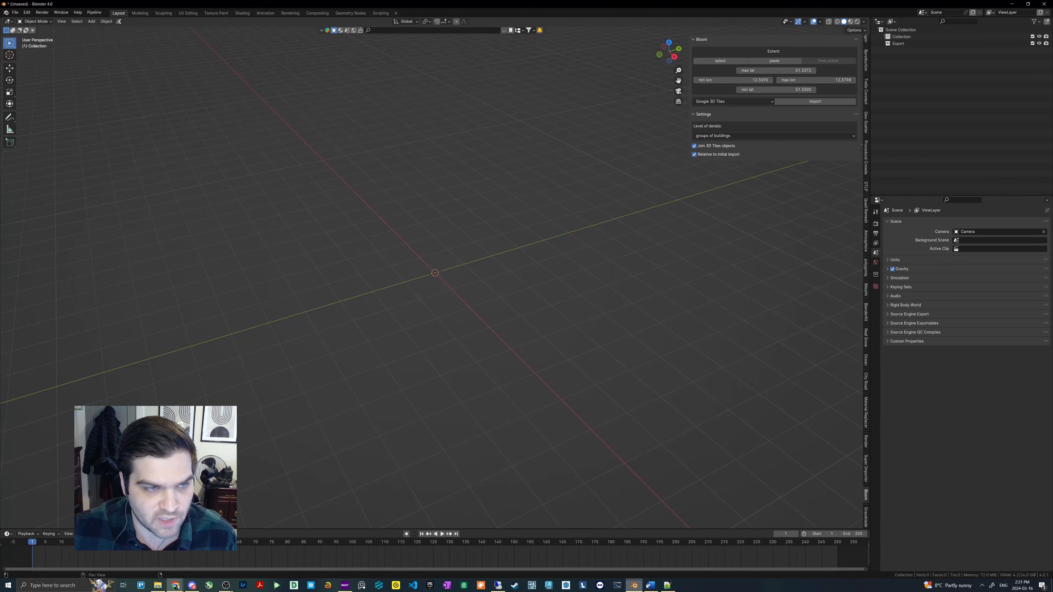
click(766, 62)
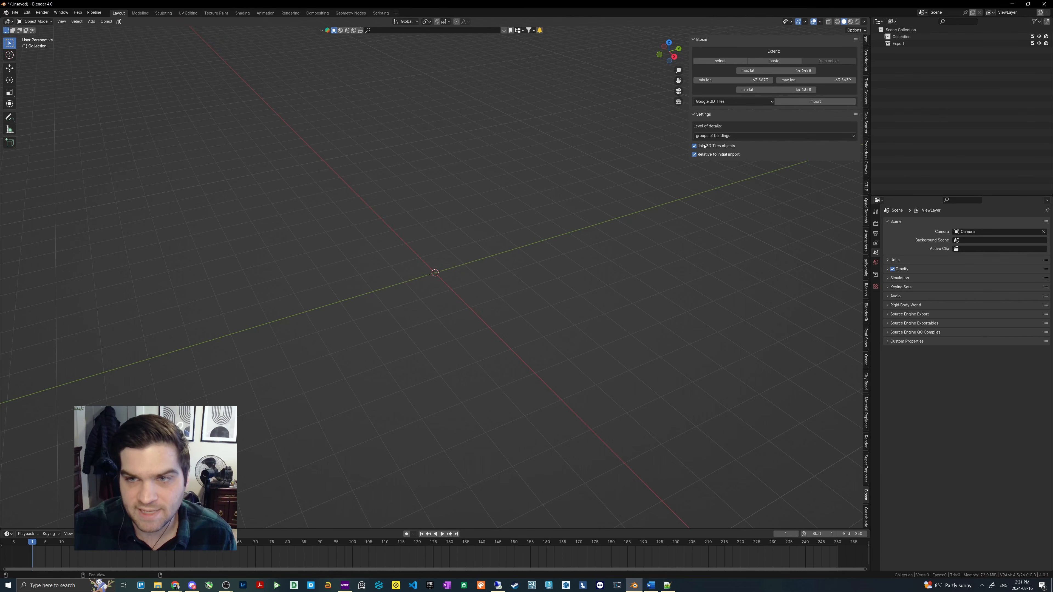
- Keep the level of details at groups of buildings with Join 3D Tiles objects enabled, and import the Google 3D Tiles
click(713, 136)
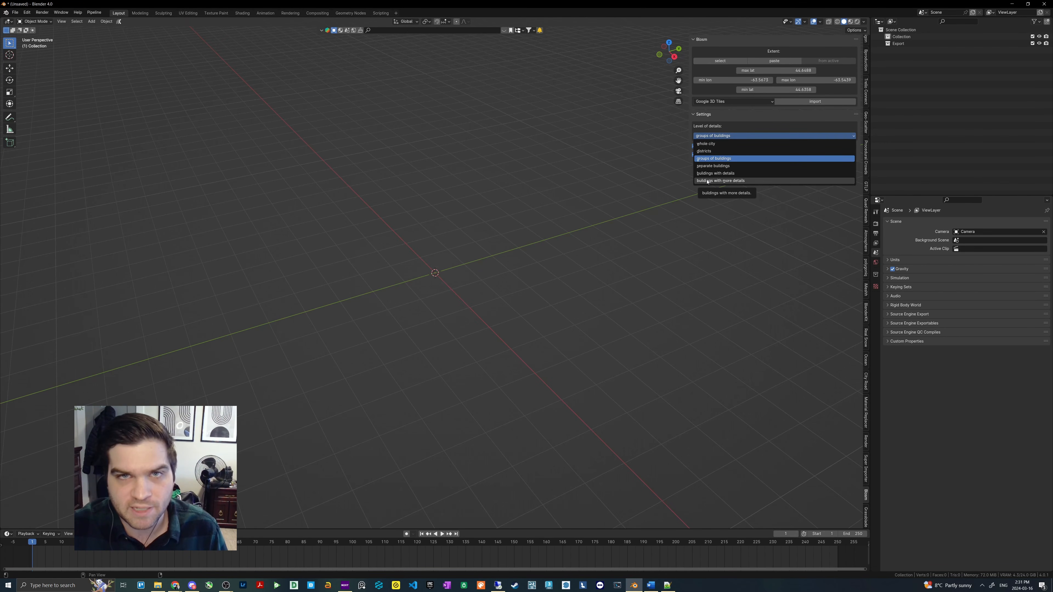
click(723, 158)
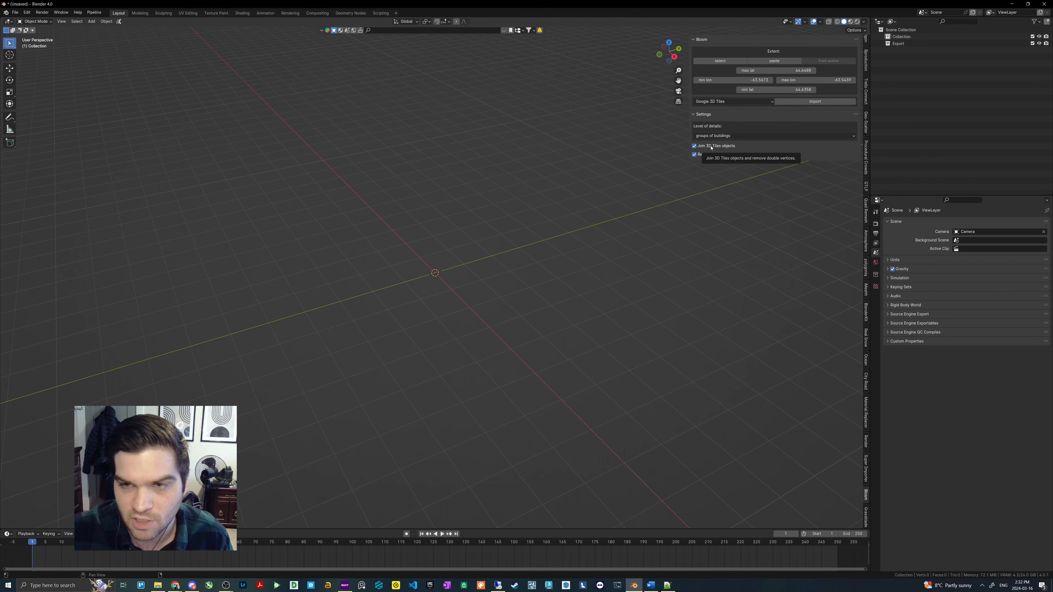
click(711, 147)
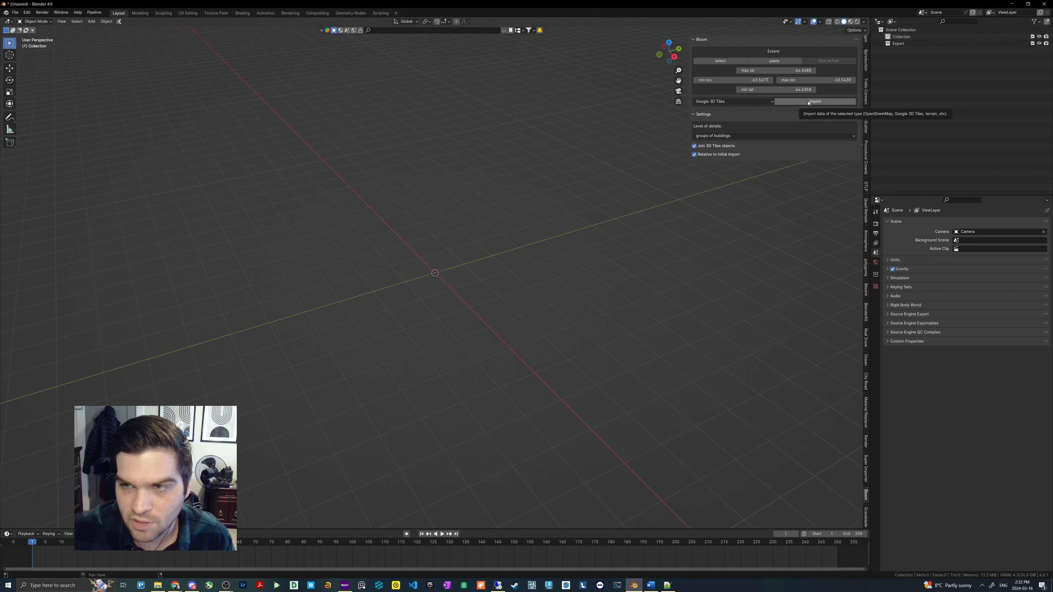
click(809, 102)
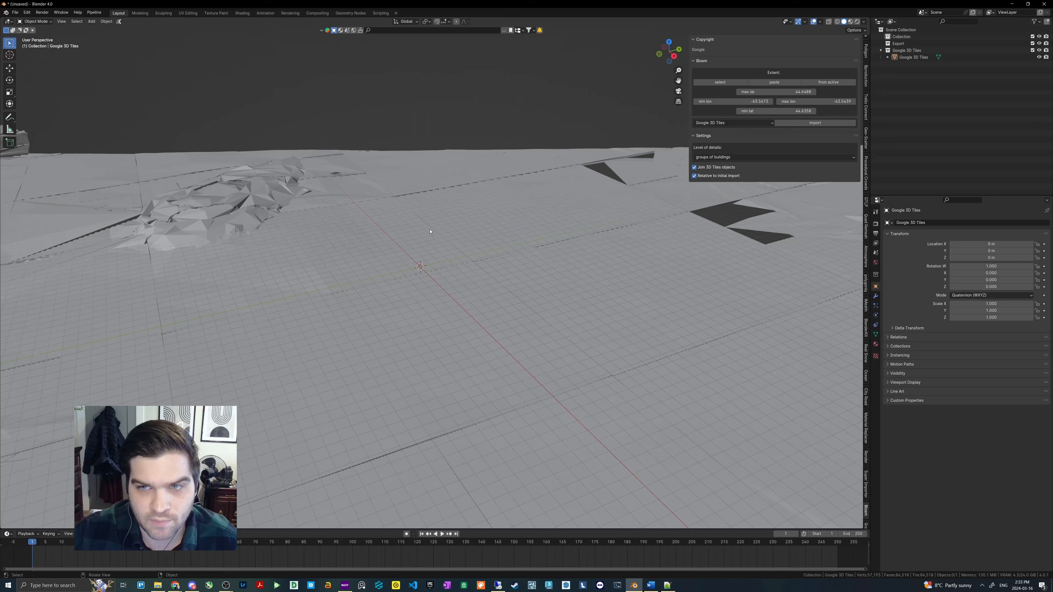
- Set the viewport's clip end distance to 10000 m for the large imported tiles
middle_drag(430, 228, 476, 176)
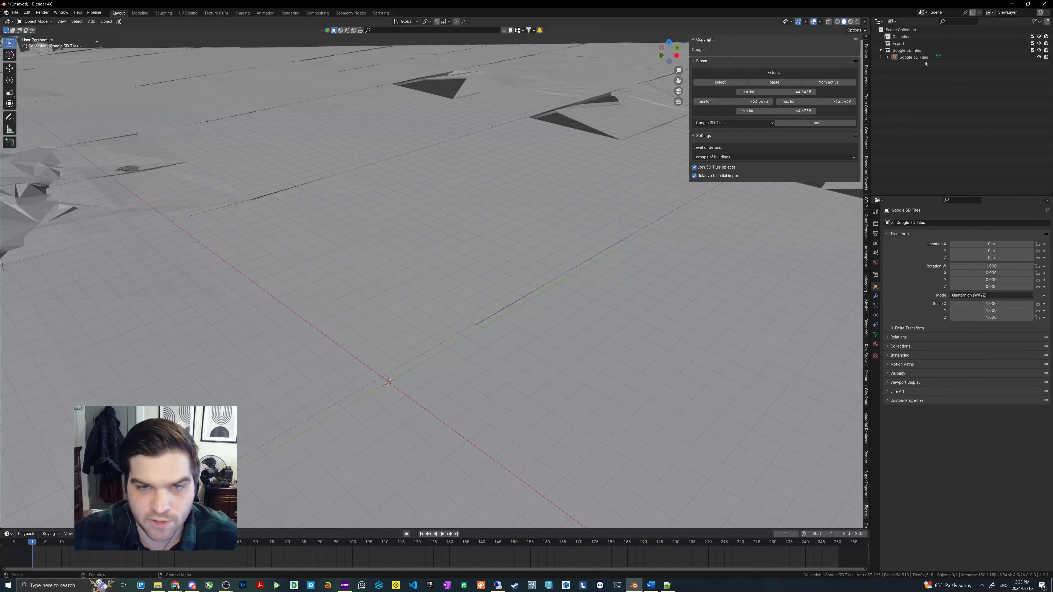
scroll(866, 58, up, 10)
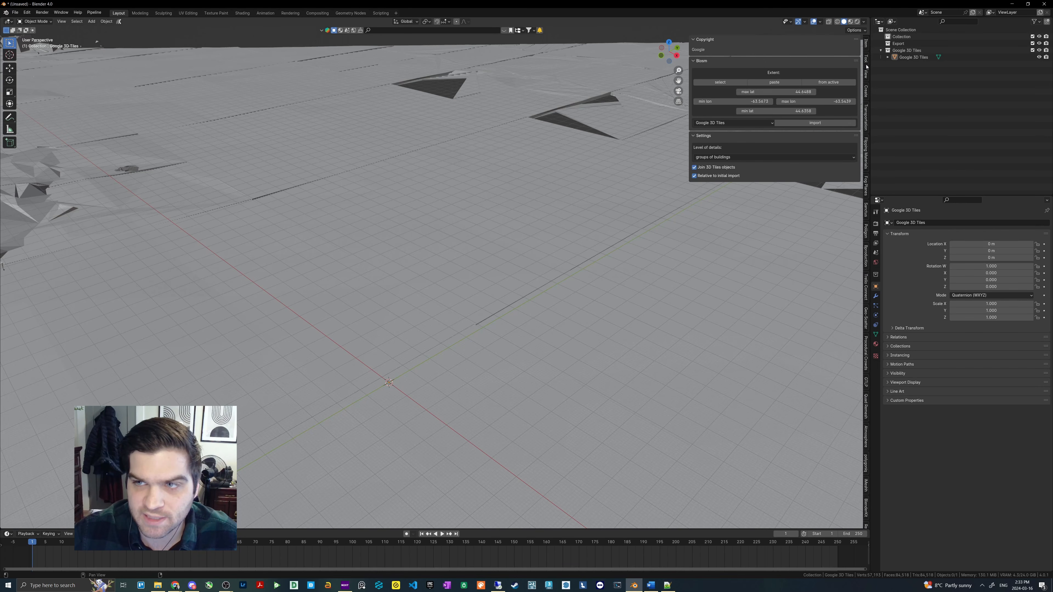
key(n)
key(n)
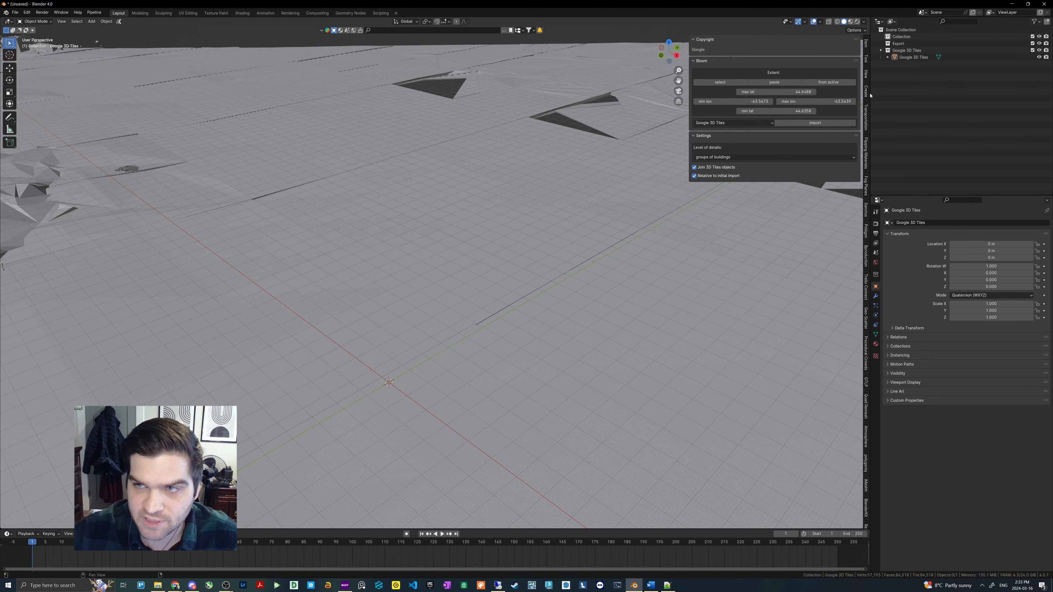
click(866, 74)
click(804, 63)
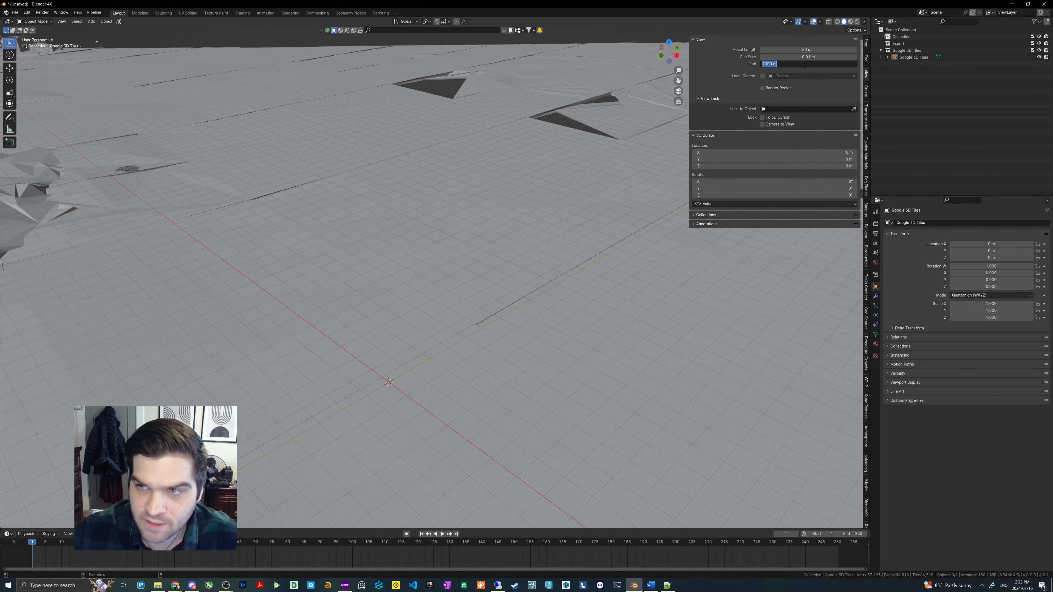
click(769, 64)
key(Return)
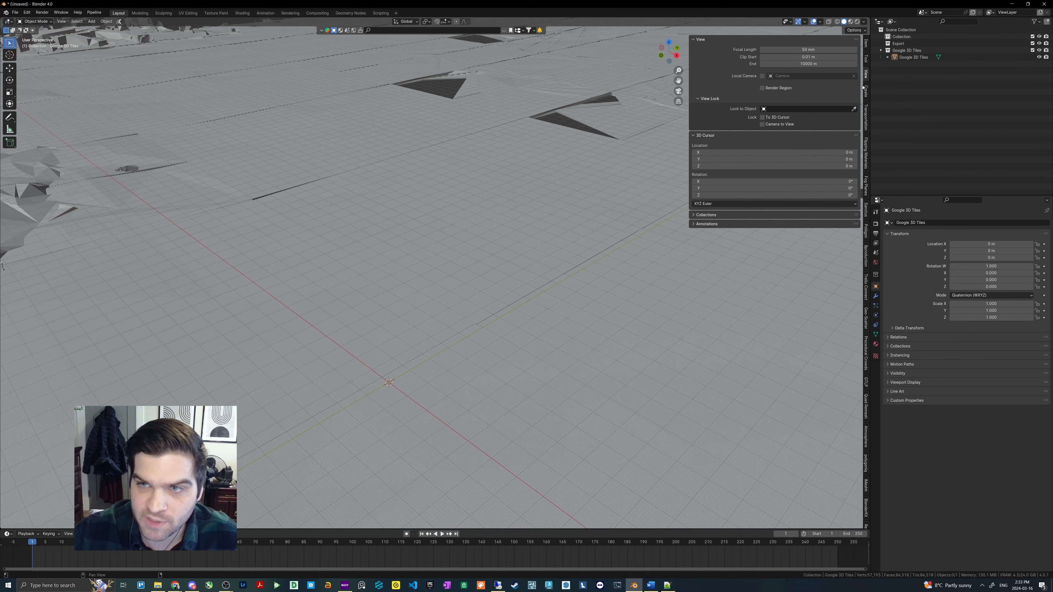
- Switch the viewport shading to Material Preview to display the textures of the whole imported harbour area
middle_drag(390, 190, 560, 232)
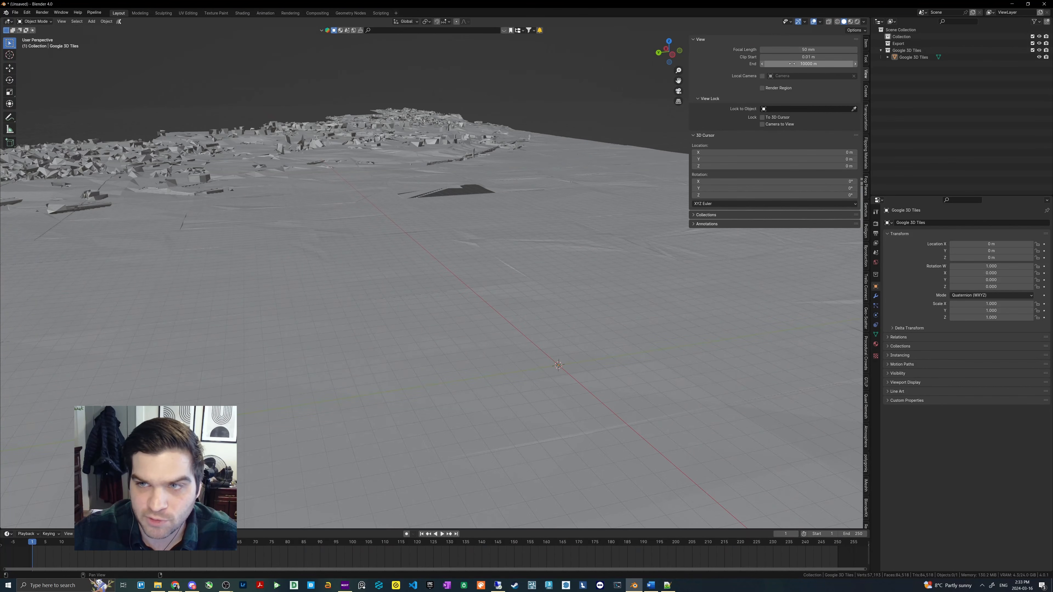
mouse_move(495, 219)
middle_down()
mouse_move(486, 233)
mouse_move(483, 225)
middle_up()
key(z)
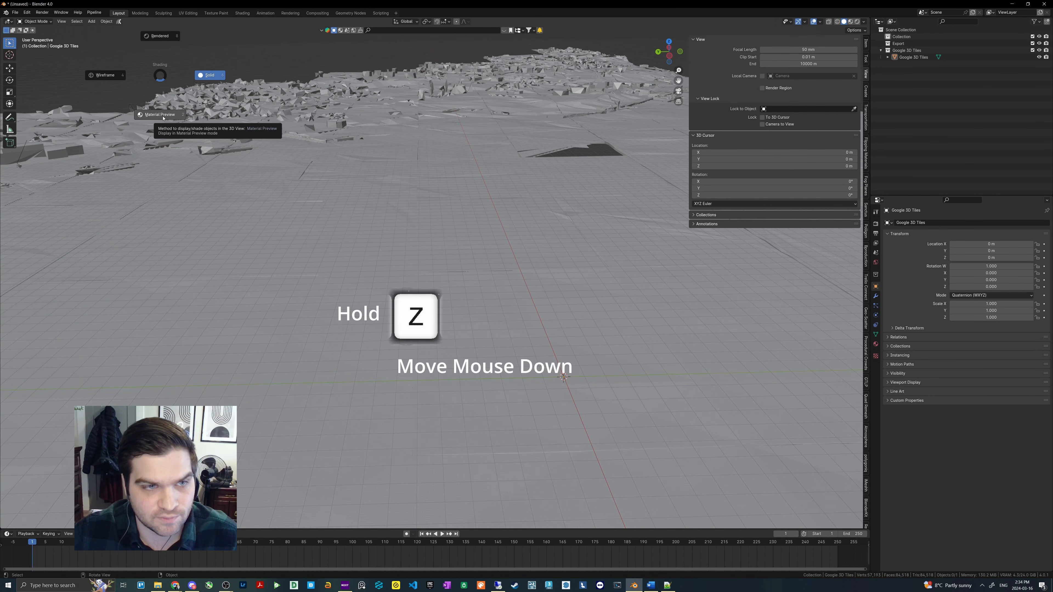
click(163, 118)
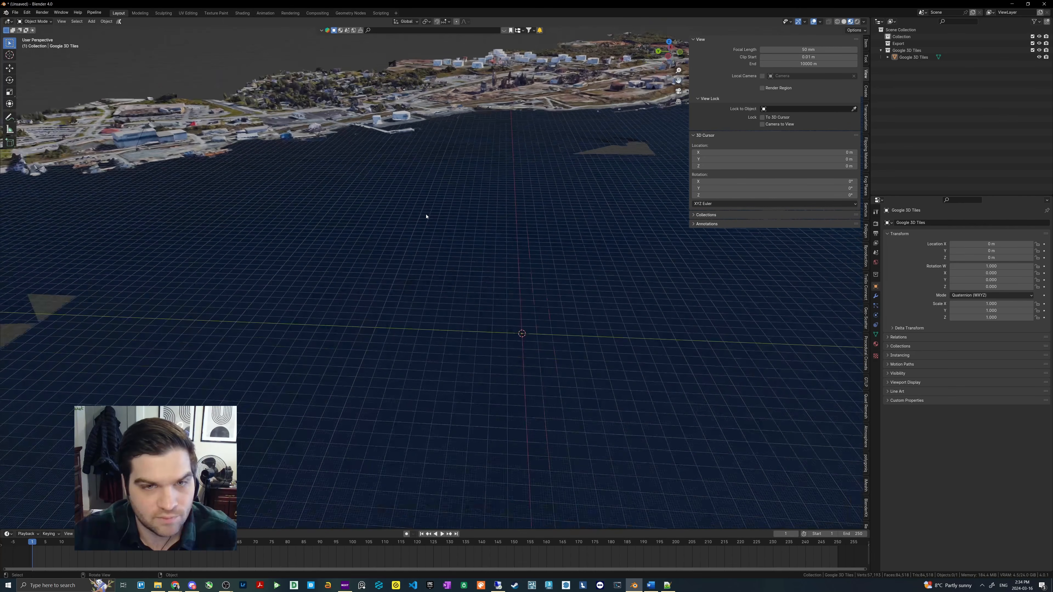
scroll(426, 216, down, 5)
middle_drag(426, 216, 359, 260)
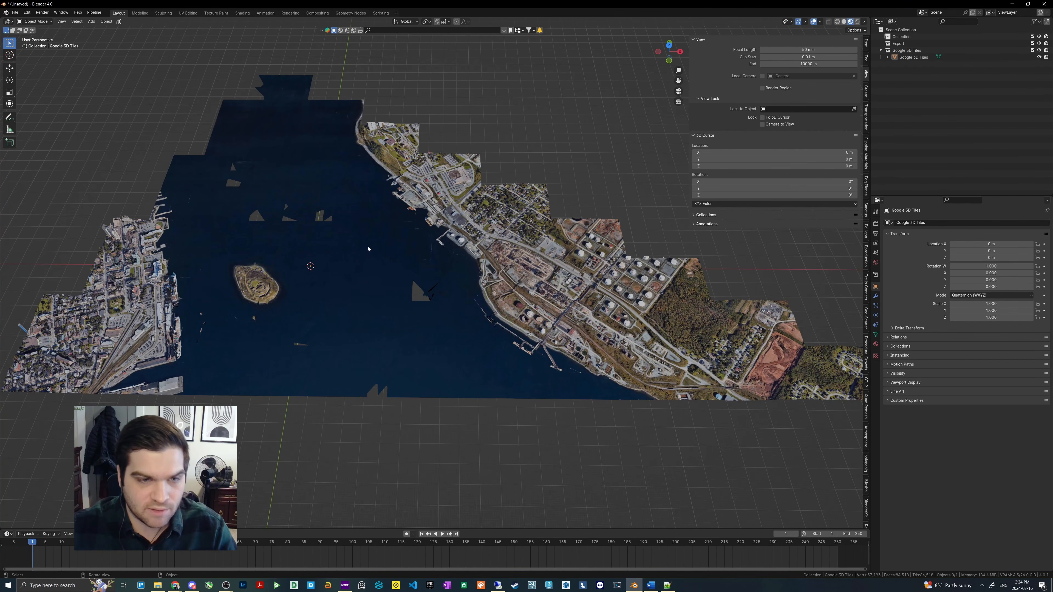
- Select the Google 3D Tiles object, check its mesh in Edit Mode and return to Object Mode
middle_drag(431, 263, 408, 142)
click(484, 220)
key(Tab)
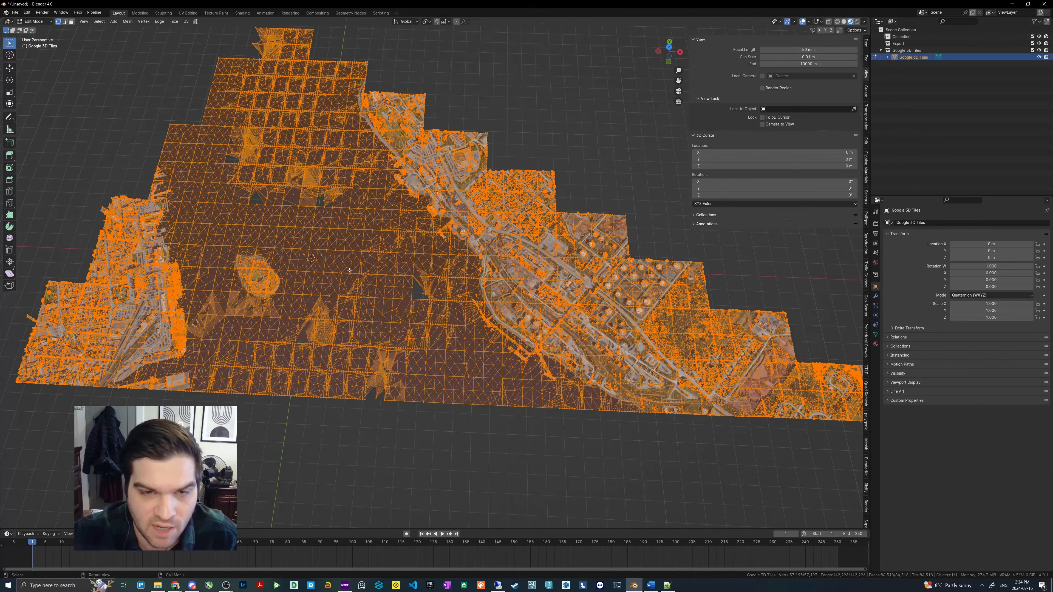
key(Tab)
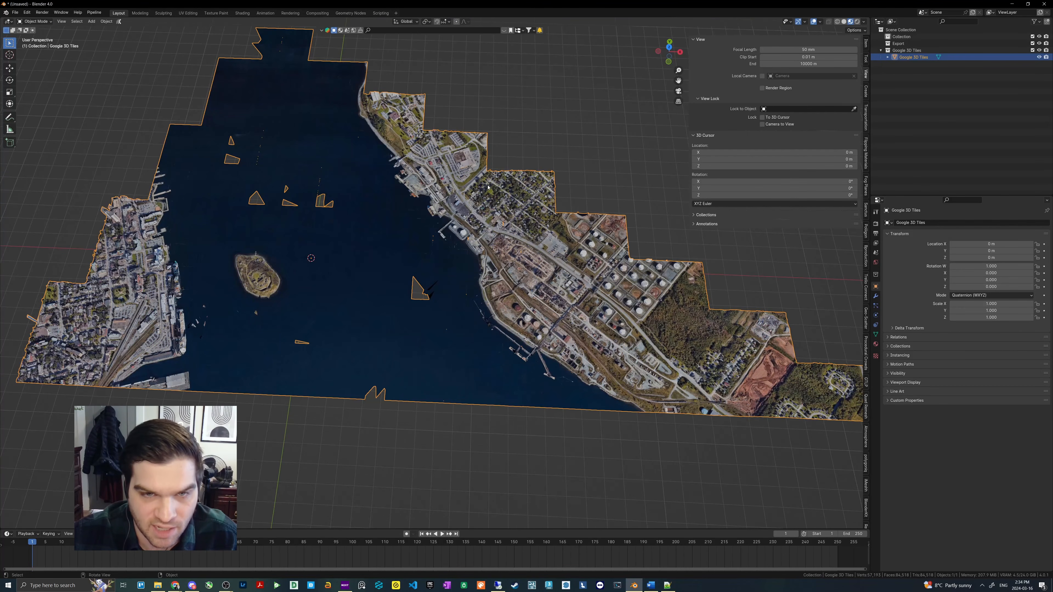
- Examine the imported harbour tiles from several distances and angles, checking the water surface, the island and both shorelines
scroll(483, 315, down, 1)
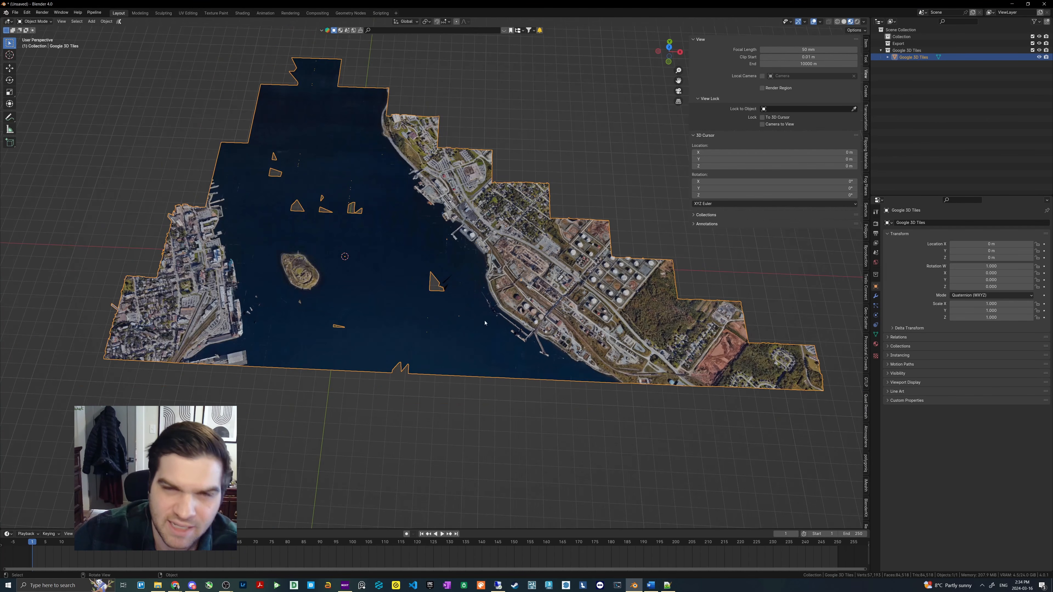
middle_drag(484, 323, 489, 308)
scroll(488, 308, up, 1)
scroll(235, 283, up, 5)
scroll(328, 279, down, 2)
middle_drag(332, 276, 342, 286)
scroll(331, 282, down, 1)
middle_drag(387, 318, 396, 306)
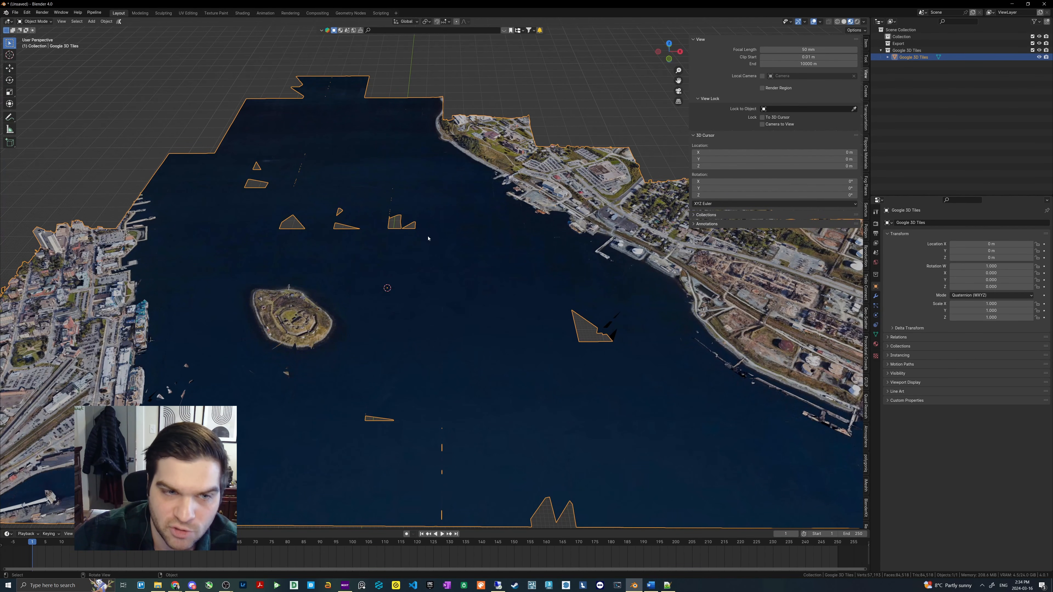
scroll(428, 238, down, 3)
scroll(482, 150, up, 2)
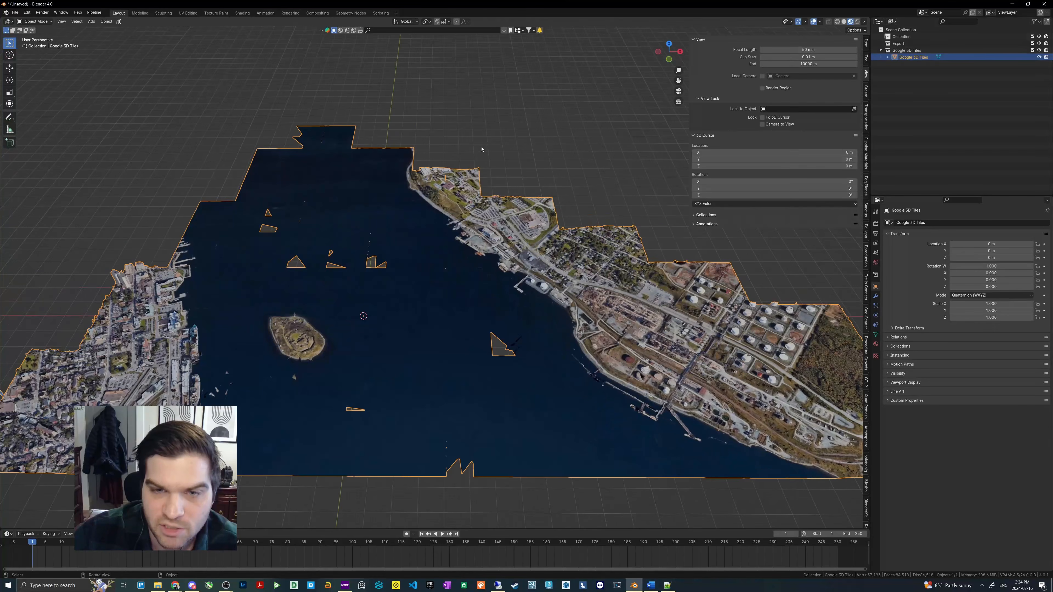
middle_drag(481, 149, 460, 201)
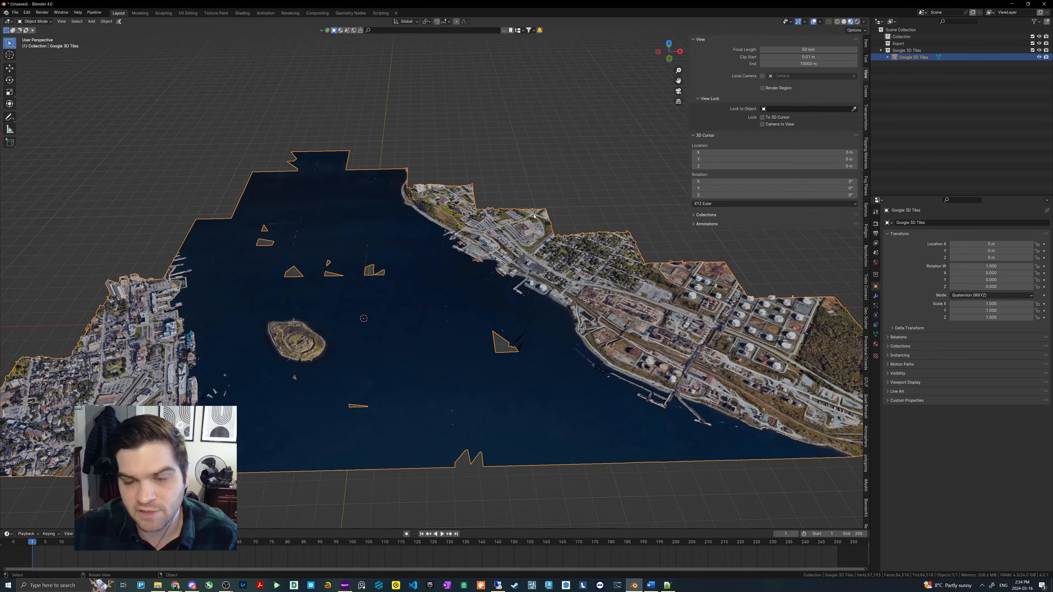
scroll(531, 234, down, 4)
scroll(509, 224, up, 4)
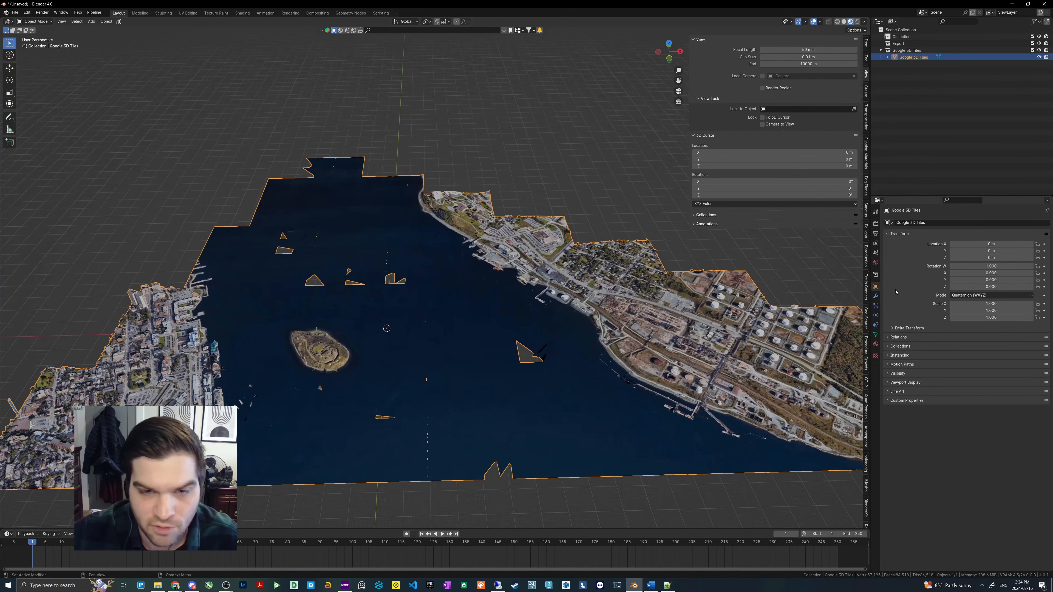
- Open the material properties of the Google 3D Tiles object, enlarge the slot list and look through its materials
click(875, 344)
drag(973, 257, 973, 388)
scroll(1033, 244, down, 3)
drag(1033, 244, 1041, 378)
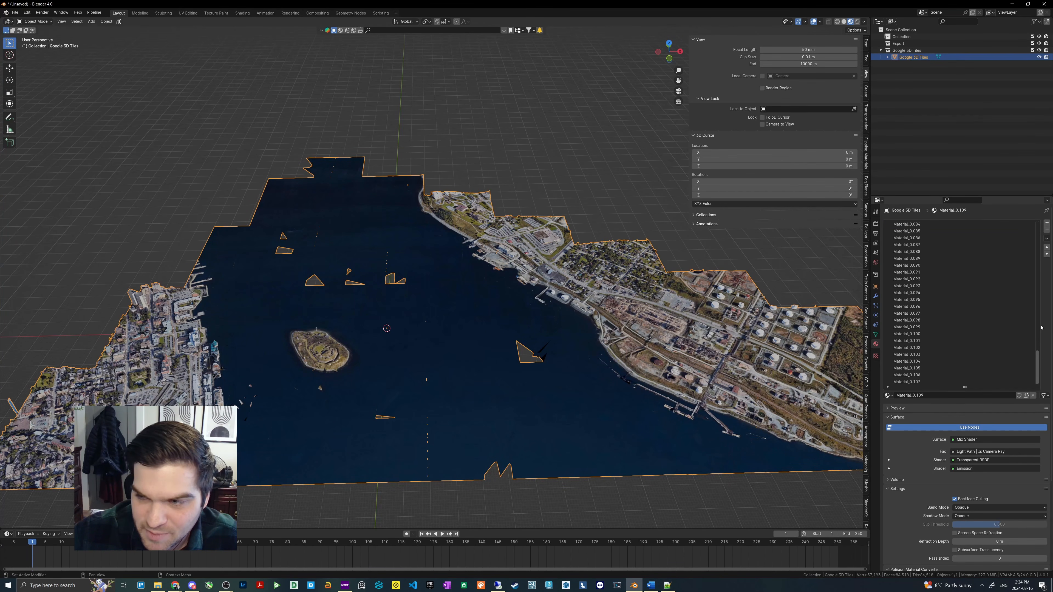
- Look back through the tiles' material list up to its first slot and examine the harbour from above
drag(1041, 328, 1037, 243)
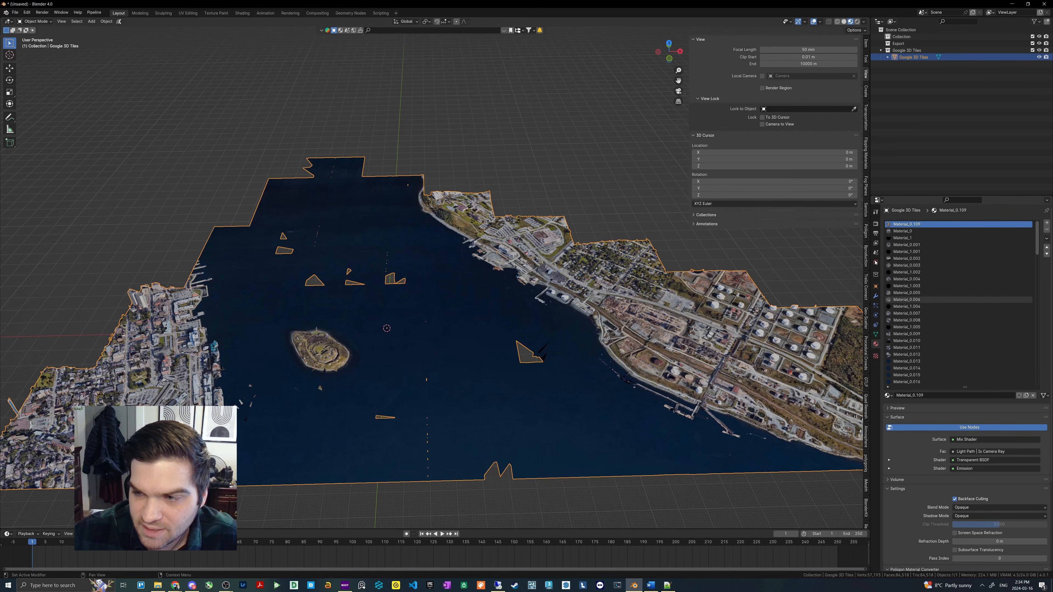
scroll(440, 242, down, 1)
scroll(435, 245, up, 1)
middle_drag(439, 238, 421, 224)
scroll(433, 240, up, 1)
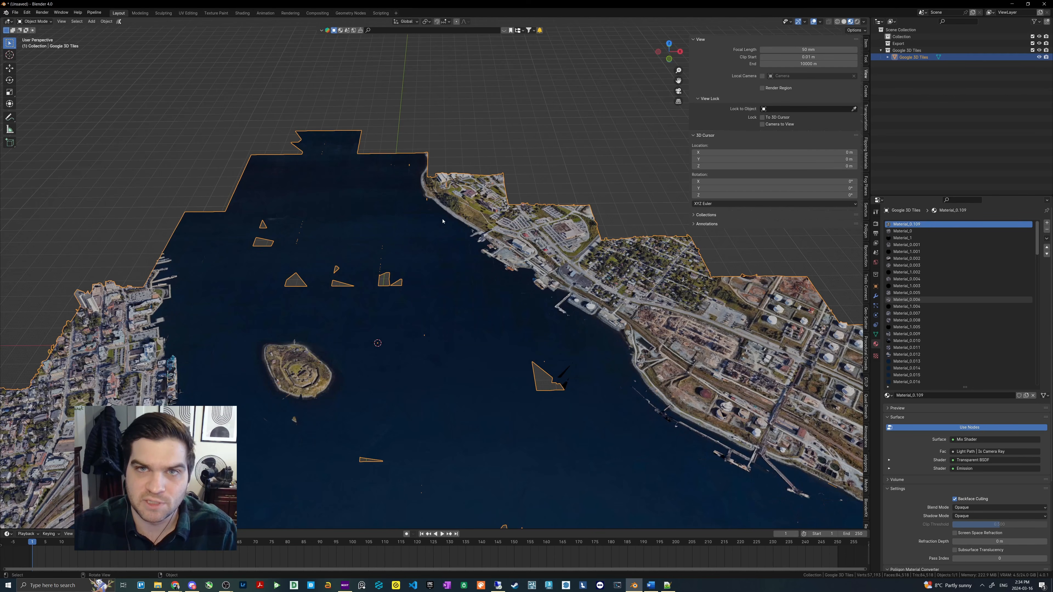
middle_drag(460, 224, 463, 266)
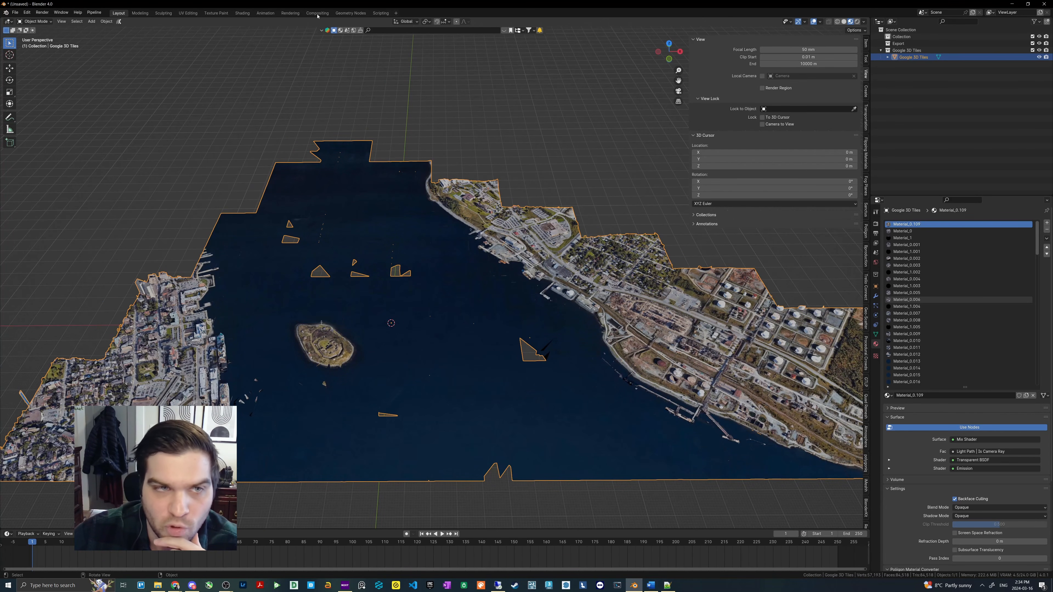
- Switch to the Shading workspace and set its viewport's clip end to 10000 m to display the whole harbour
click(242, 13)
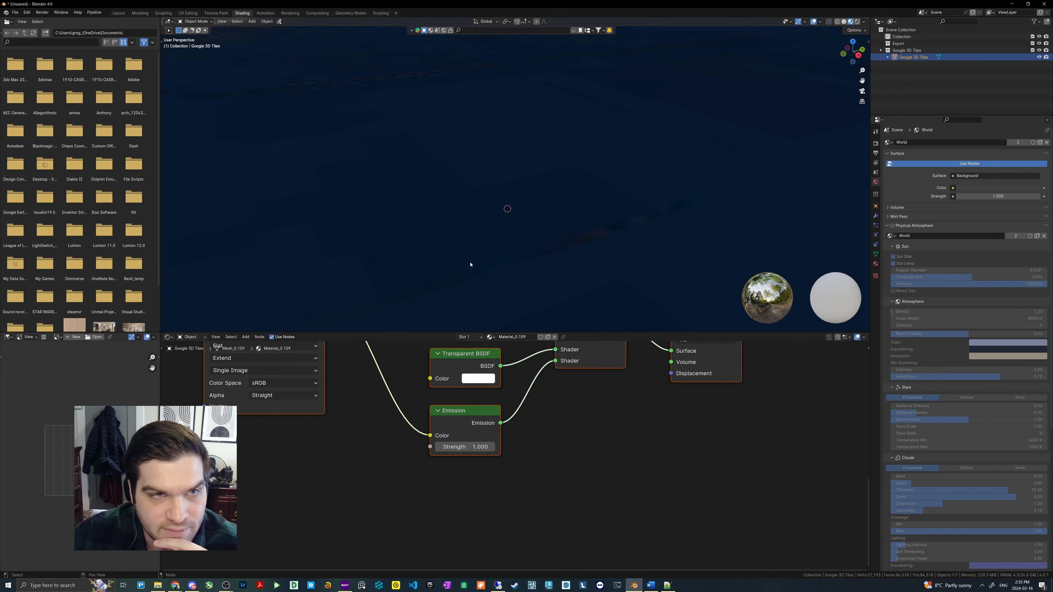
scroll(503, 204, down, 12)
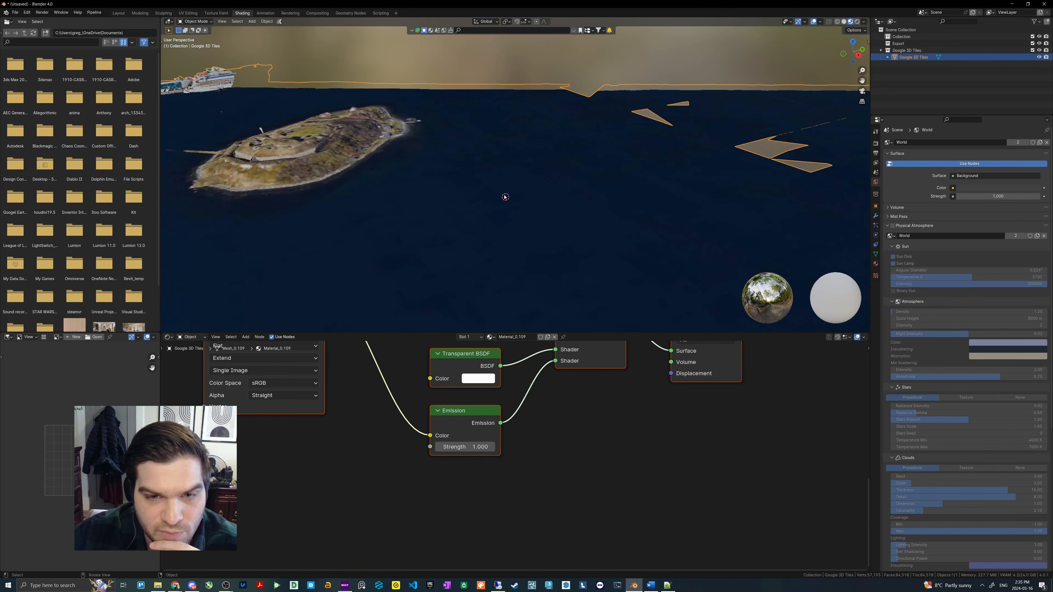
scroll(524, 183, down, 3)
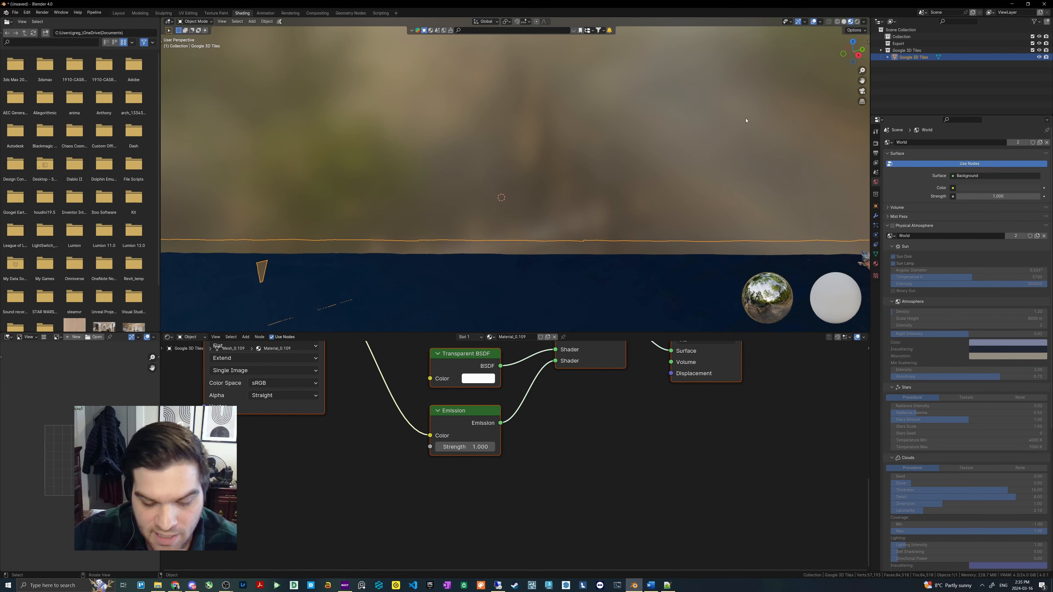
key(n)
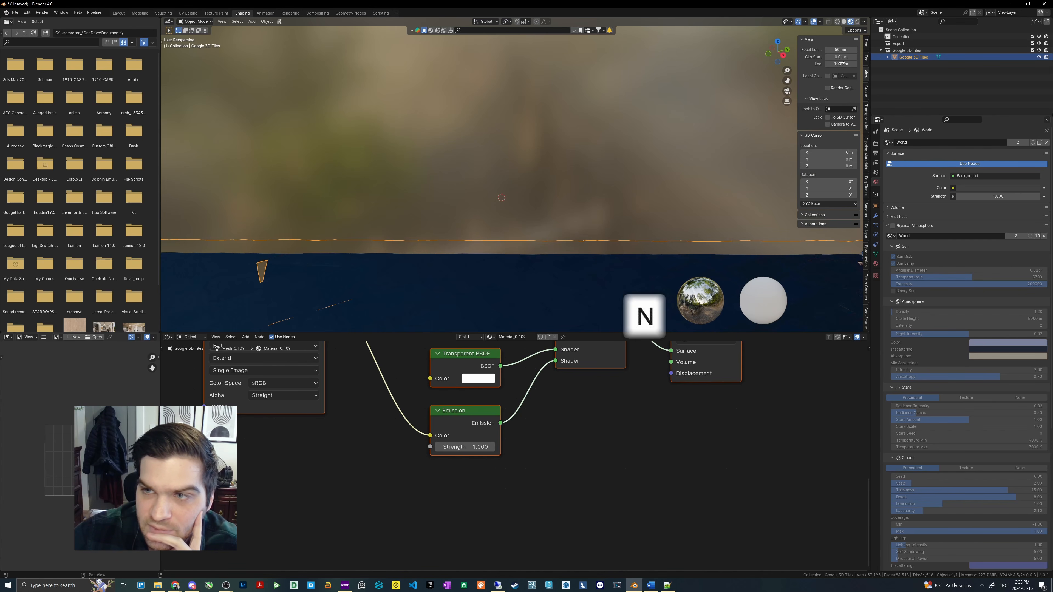
click(840, 63)
text(10000)
key(Return)
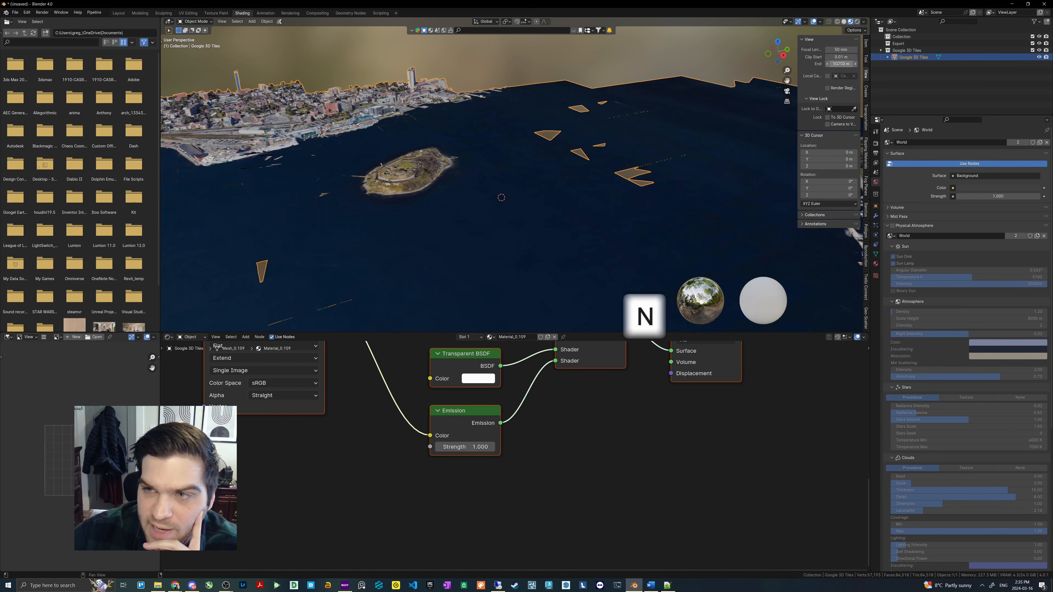
mouse_move(482, 144)
middle_down()
mouse_move(503, 153)
mouse_move(454, 146)
mouse_move(499, 142)
middle_up()
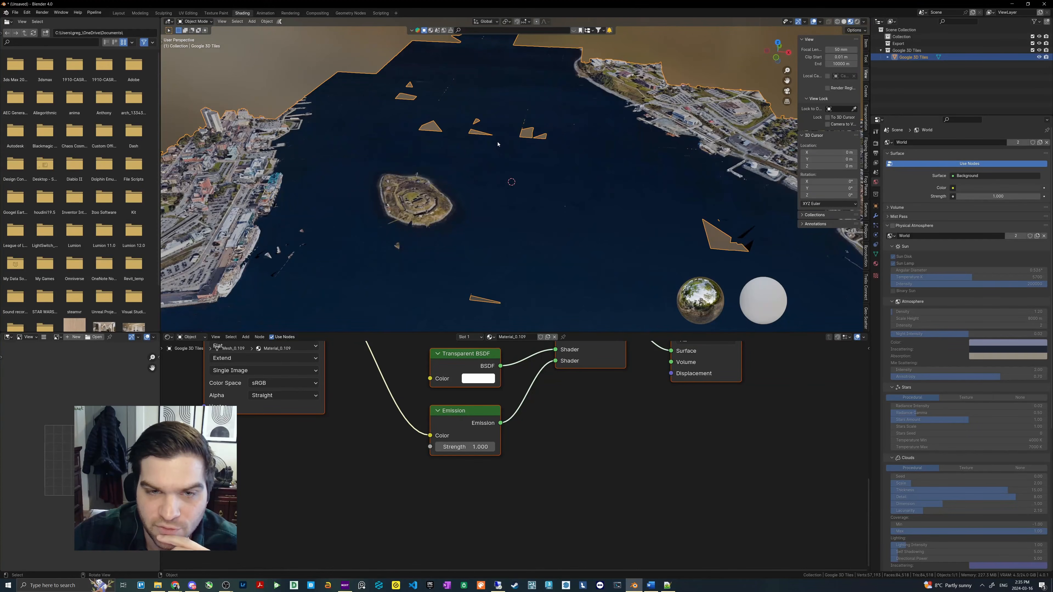
- Replace the materials of the Google 3D Tiles object with export-ready ones using Blosm's Replace Materials tool
scroll(502, 396, down, 3)
middle_drag(502, 396, 490, 506)
scroll(489, 465, down, 1)
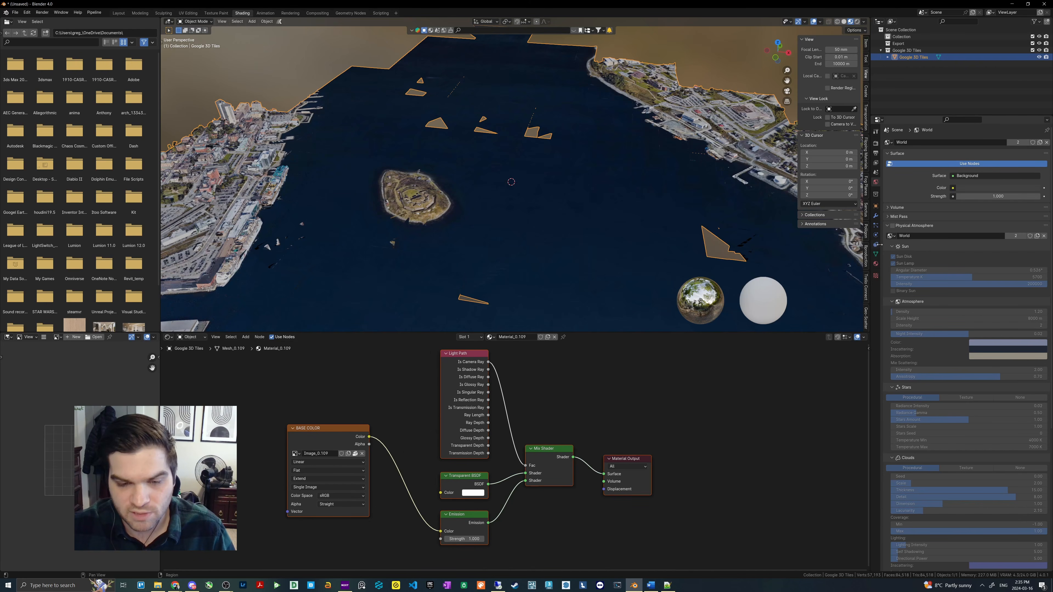
scroll(866, 289, down, 5)
scroll(867, 289, down, 8)
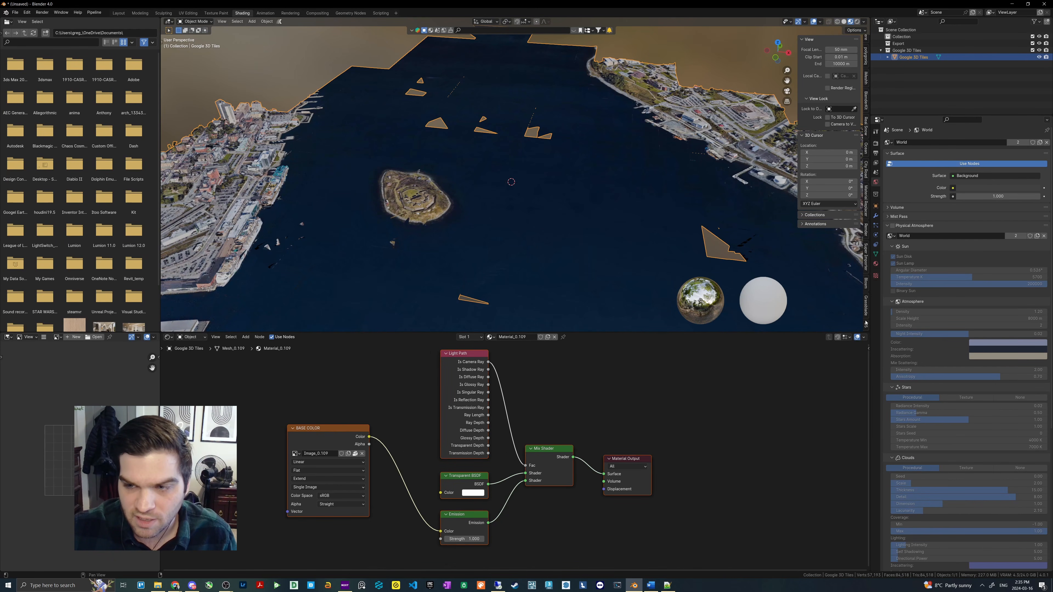
click(866, 283)
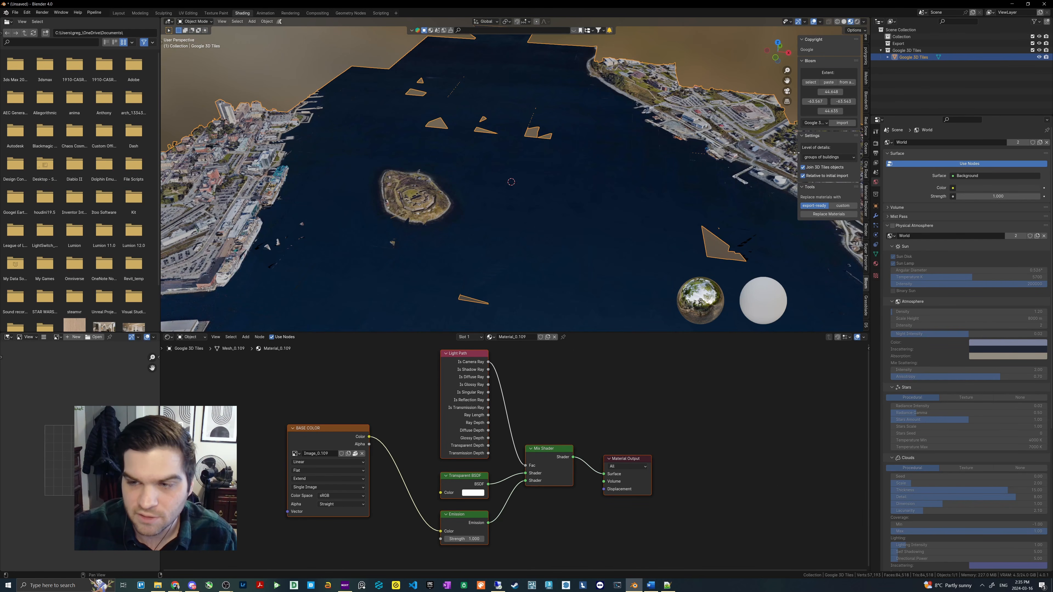
drag(796, 153, 749, 153)
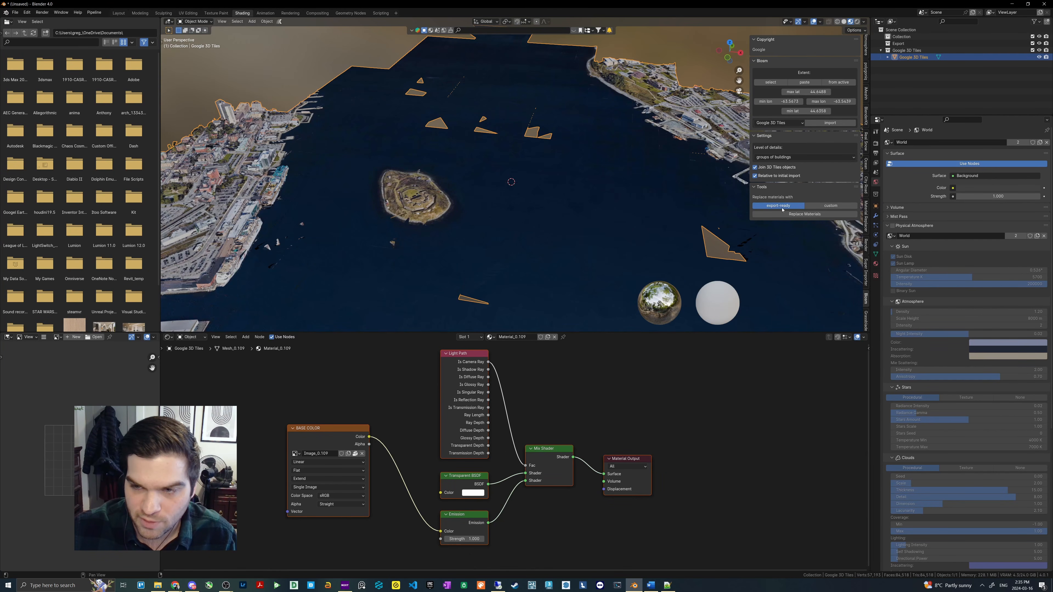
click(790, 214)
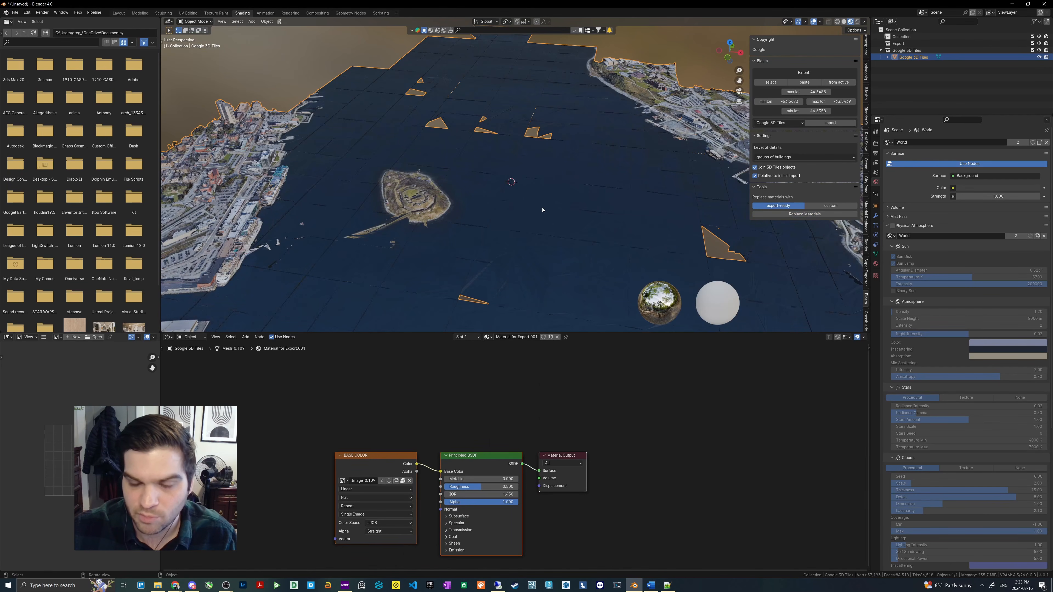
- Set the Principled BSDF's roughness to 1 and its specular IOR Level to 0 in Material for Export.001
scroll(455, 443, up, 1)
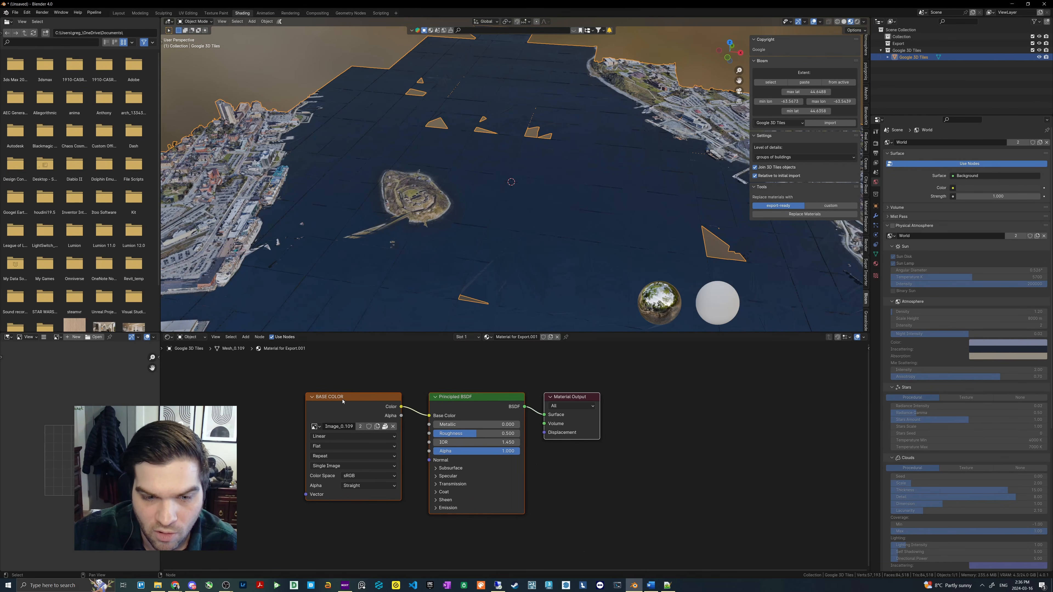
drag(343, 401, 347, 403)
drag(480, 407, 481, 406)
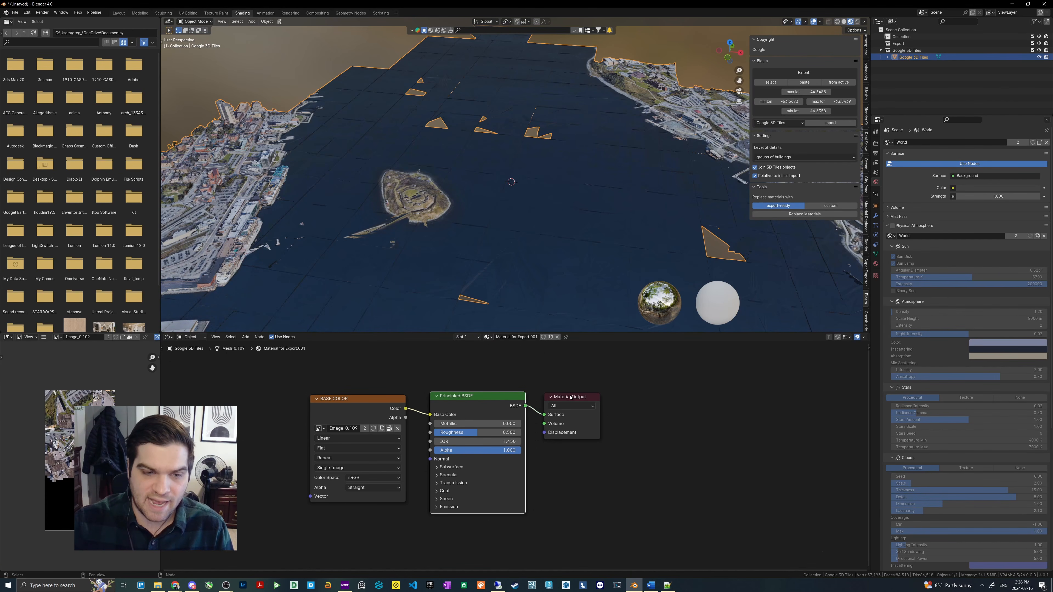
drag(445, 401, 438, 401)
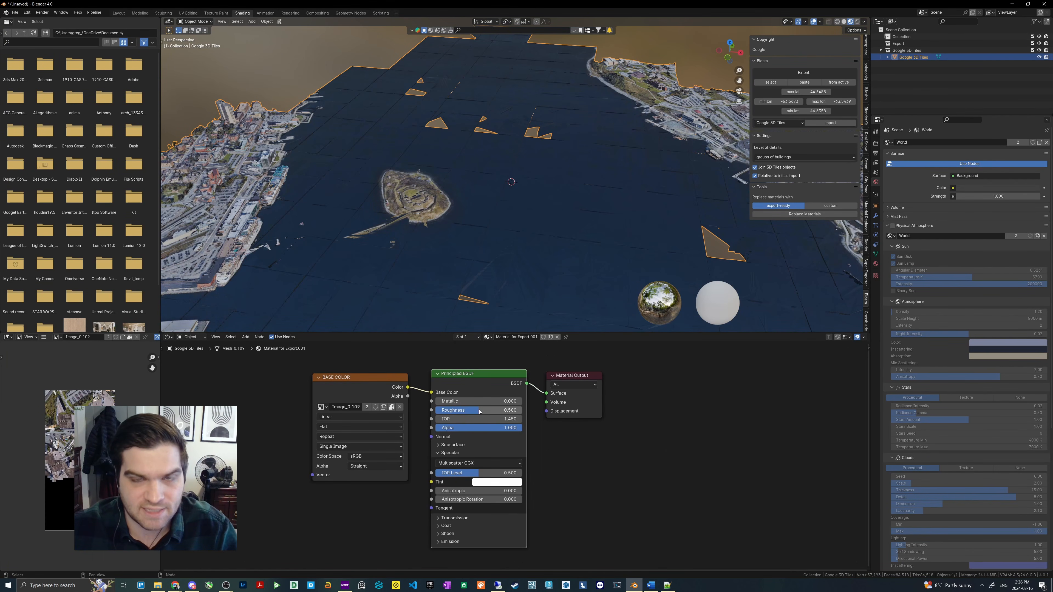
drag(470, 413, 525, 422)
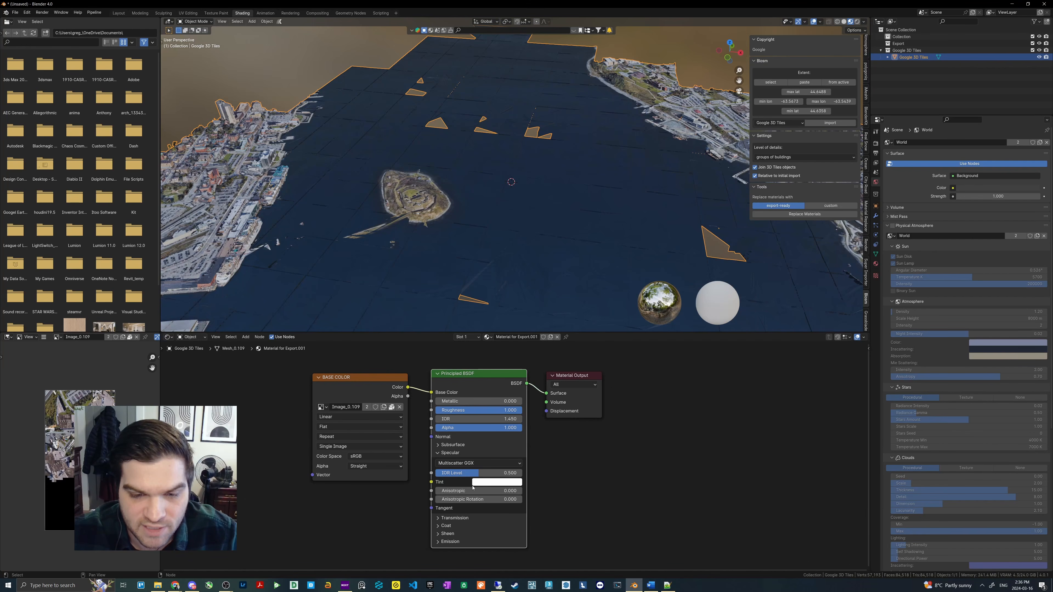
drag(475, 473, 440, 473)
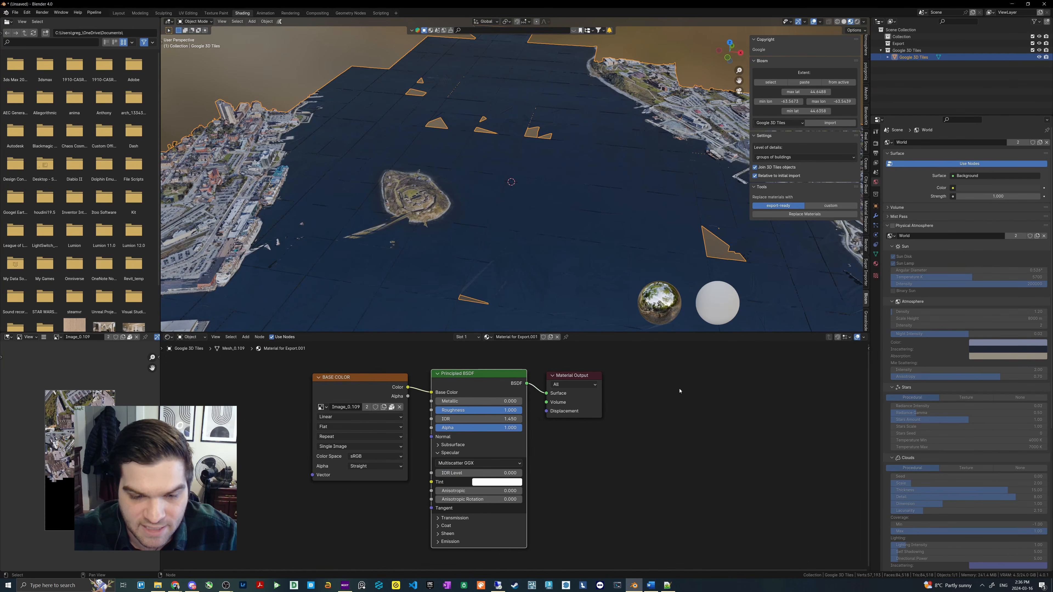
- Open the material properties of the tiles and examine the harbour with its replaced materials from several distances
click(875, 264)
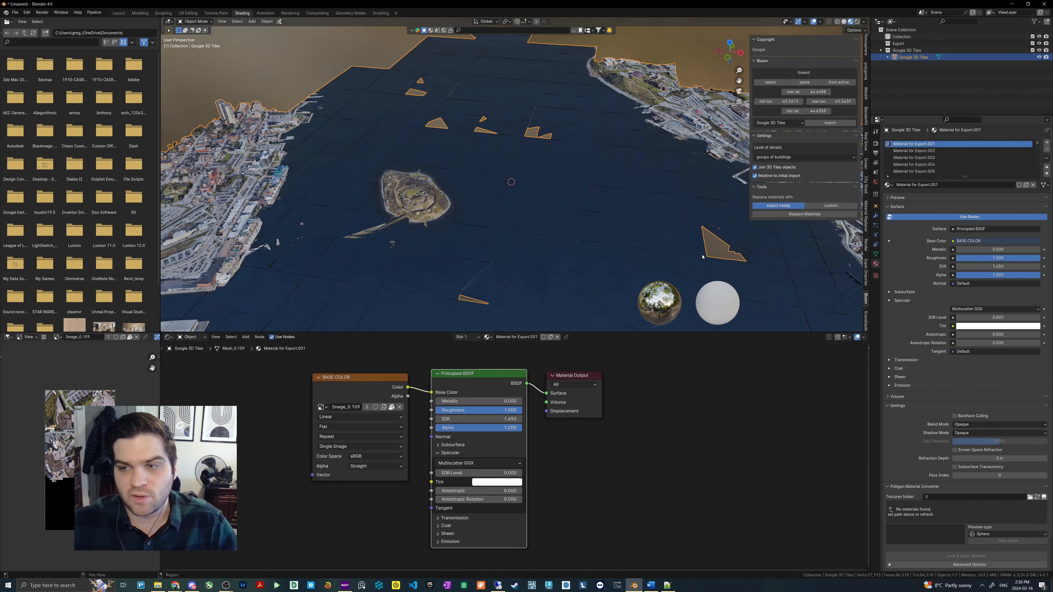
shift+middle_drag(702, 257, 497, 236)
scroll(498, 236, up, 3)
scroll(596, 216, down, 3)
scroll(671, 198, up, 1)
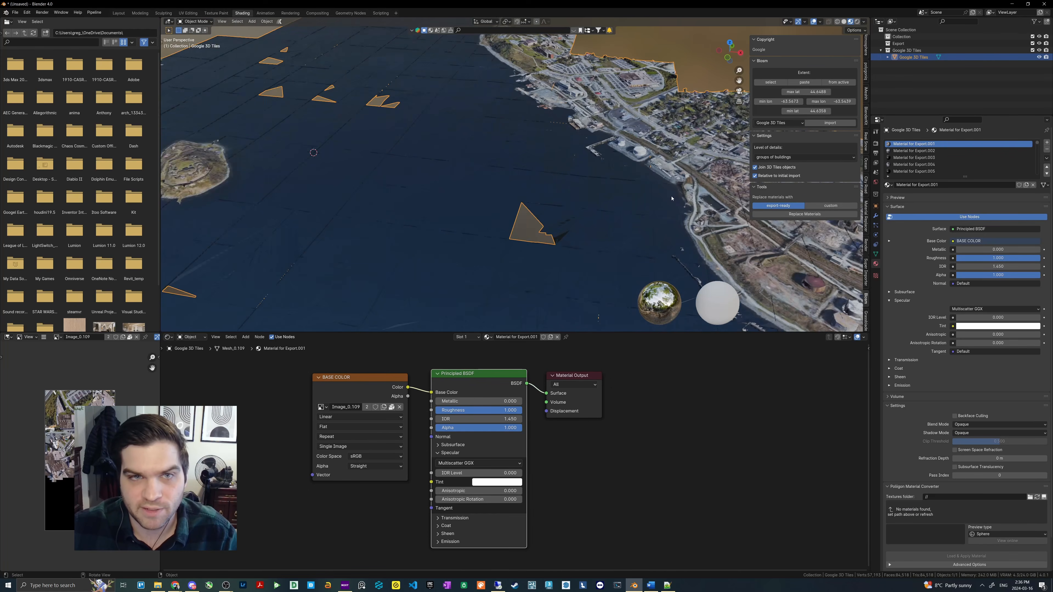
scroll(672, 199, down, 5)
scroll(580, 204, up, 3)
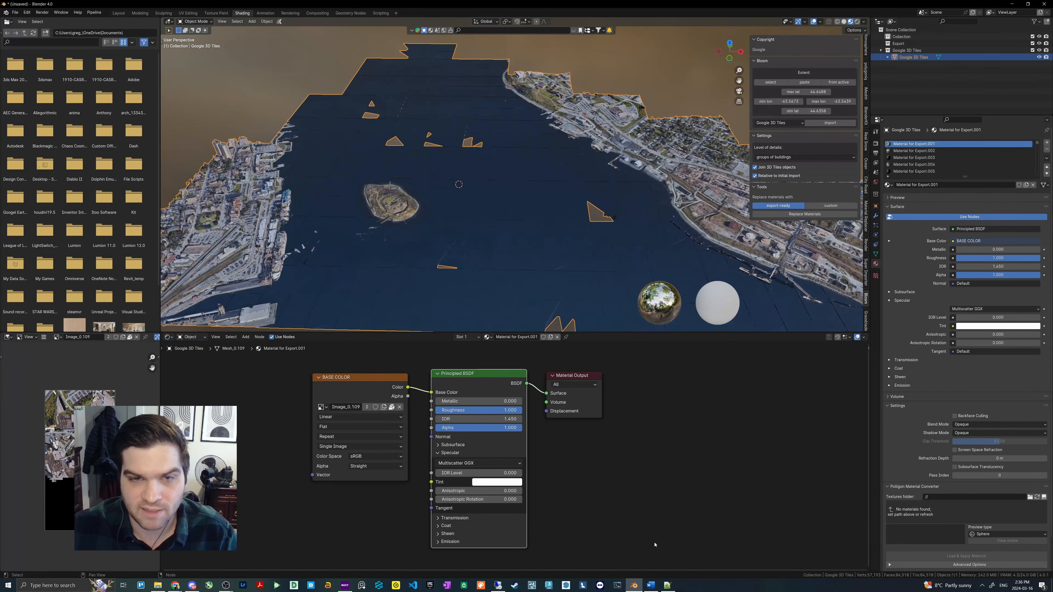
- Copy the whole ChangeAllPrincipledBSDF - RoughnessSpec.py script from Notepad++ and switch to Blender's Scripting workspace
click(669, 586)
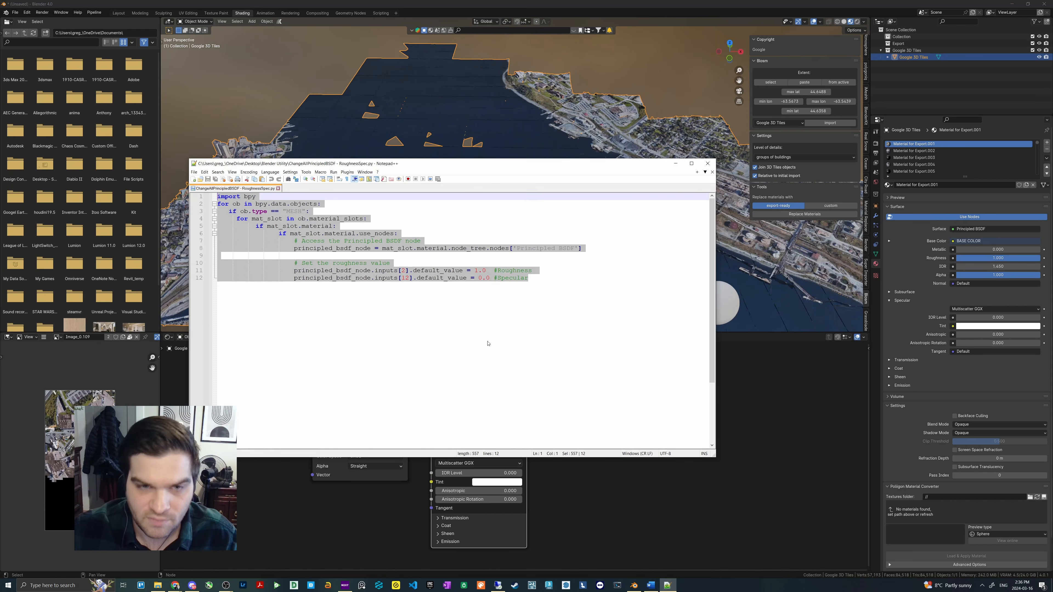
click(555, 300)
drag(548, 280, 216, 195)
key(ctrl+c)
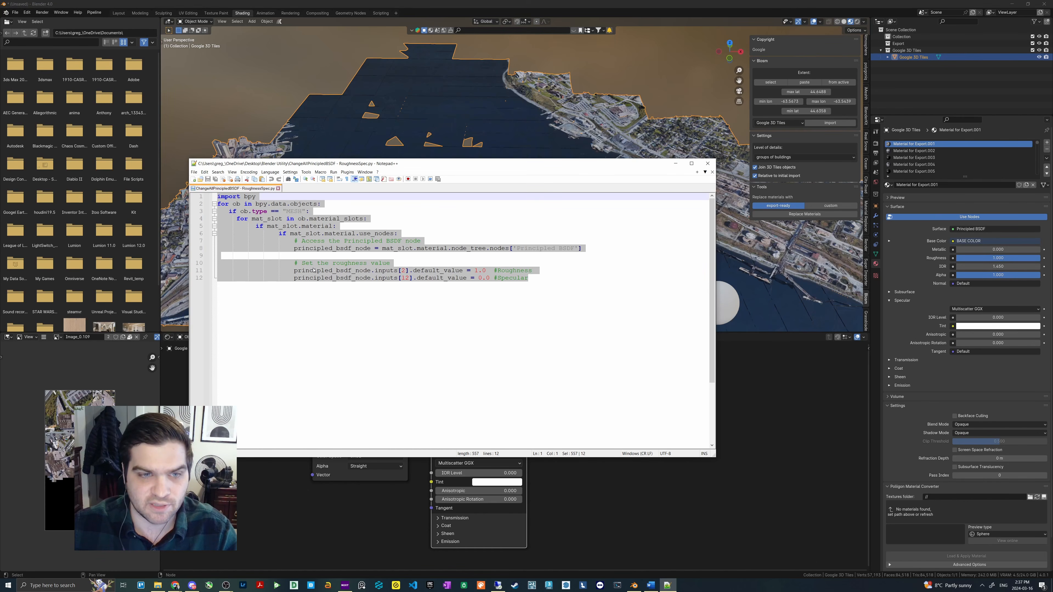
click(380, 13)
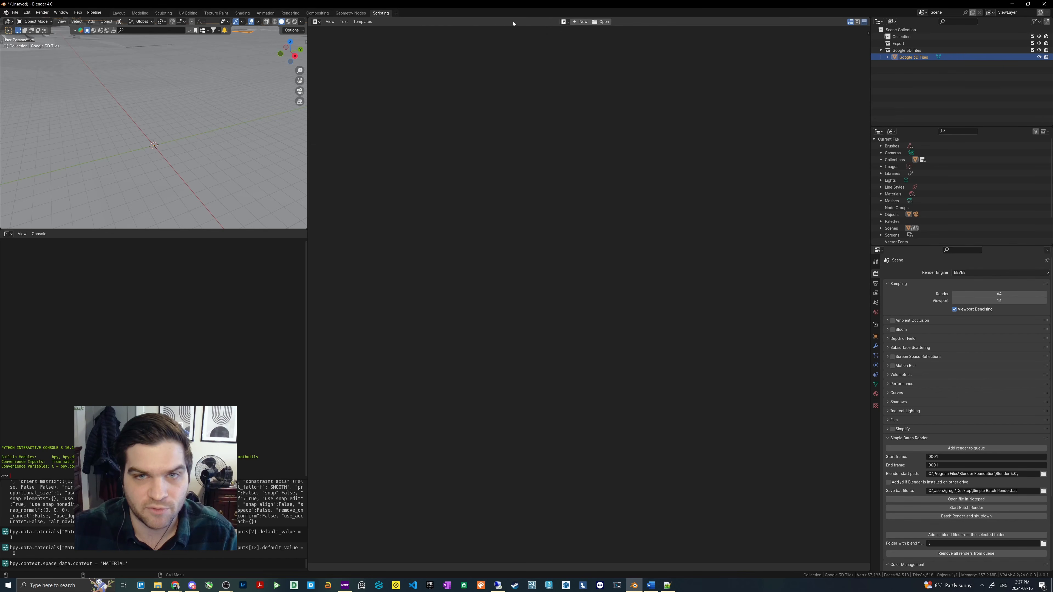
click(396, 13)
mouse_move(393, 26)
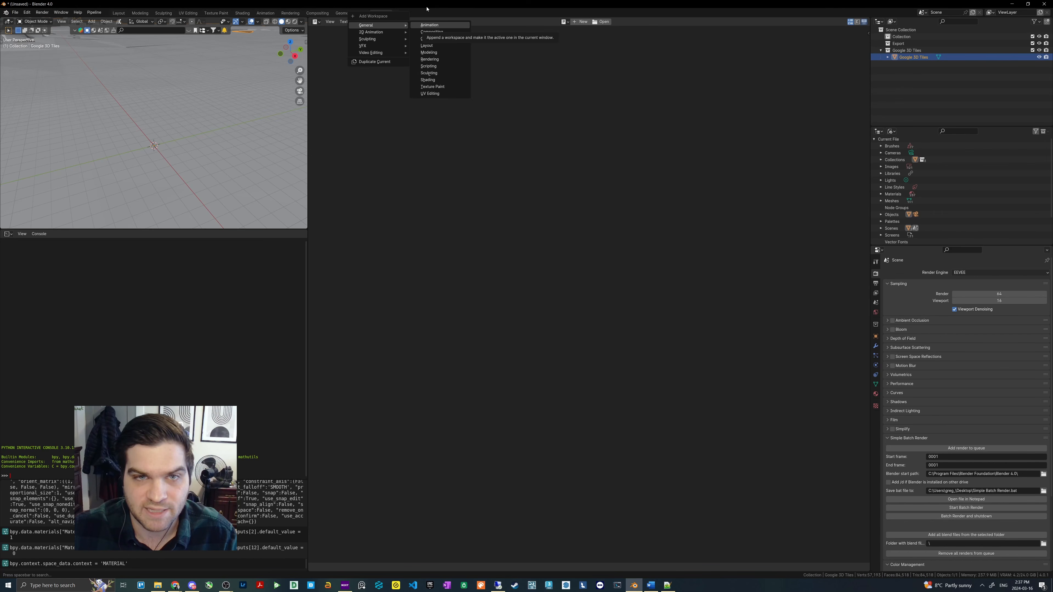
click(483, 37)
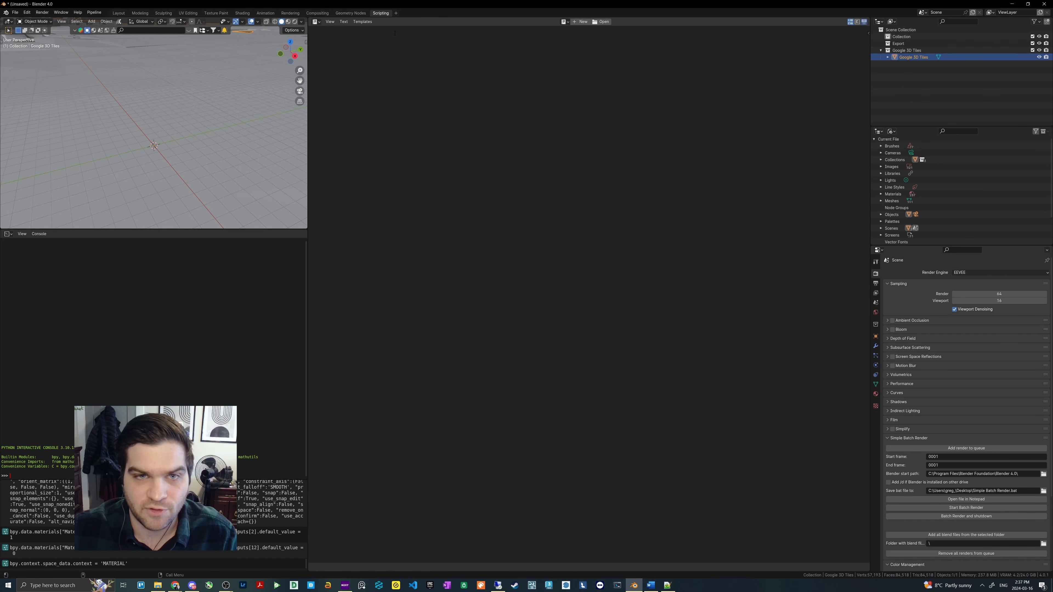
- Paste the copied script into a new text block, review it against the Notepad++ original and run it
click(581, 21)
key(ctrl+v)
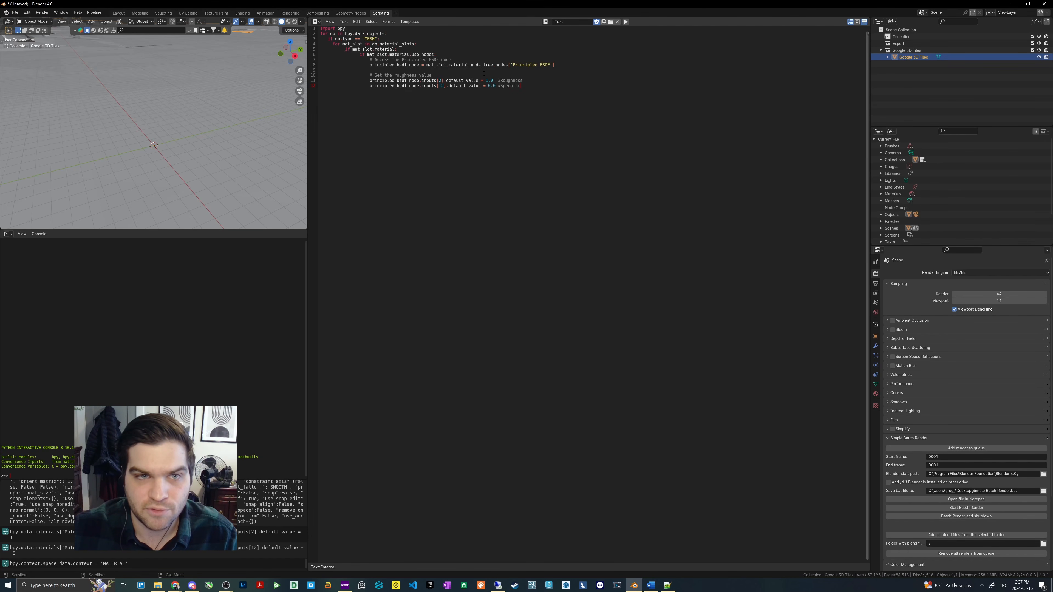
click(668, 585)
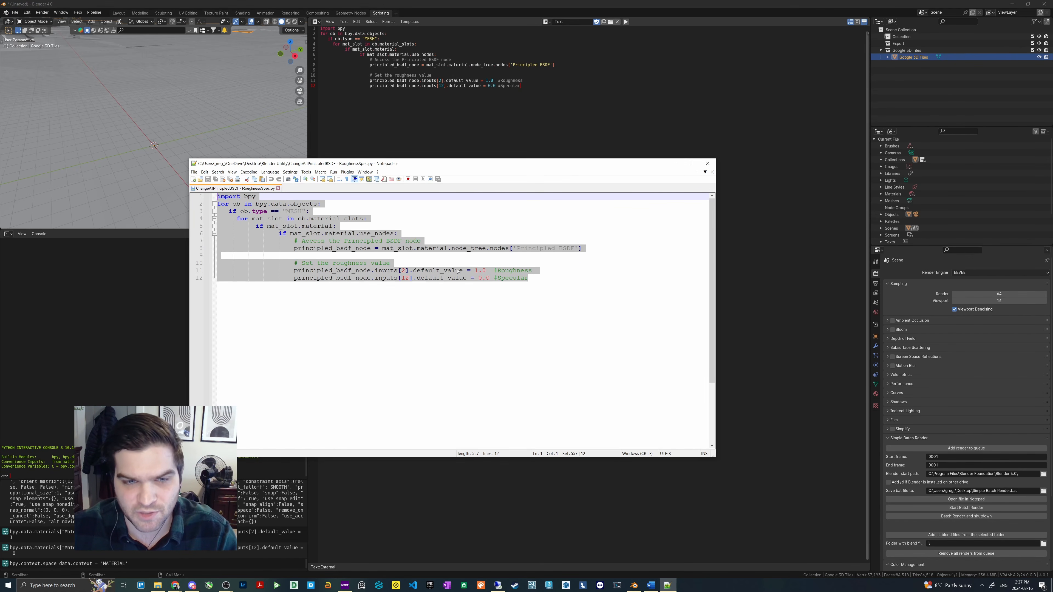
click(519, 75)
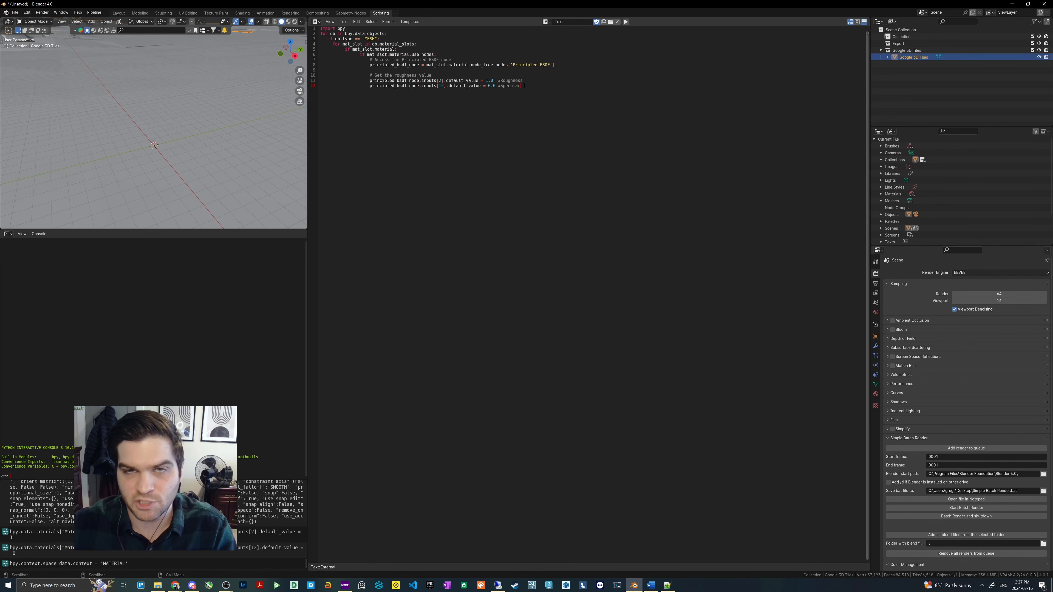
drag(524, 85, 320, 28)
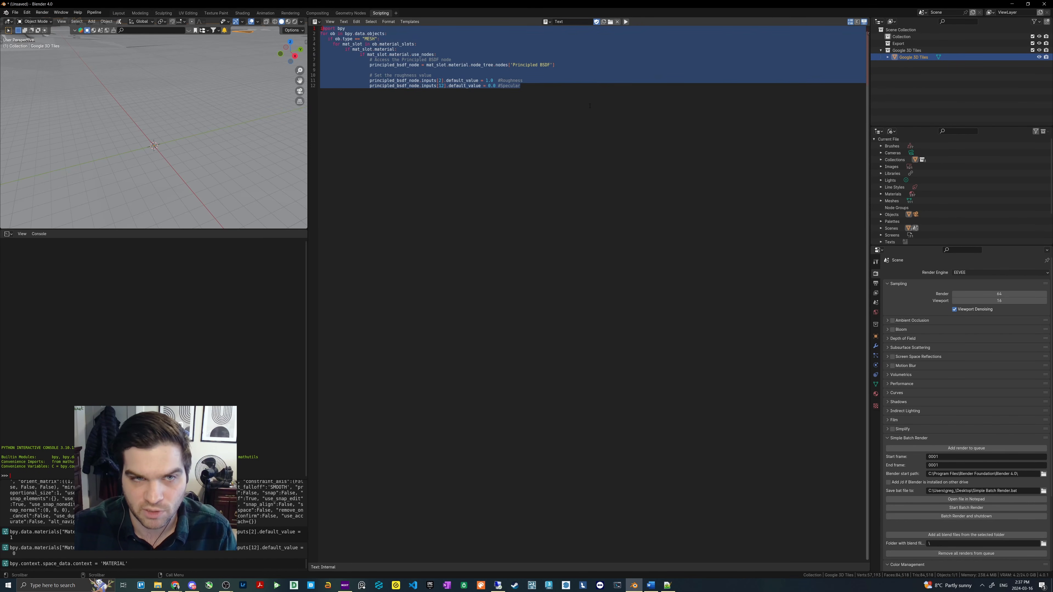
click(542, 85)
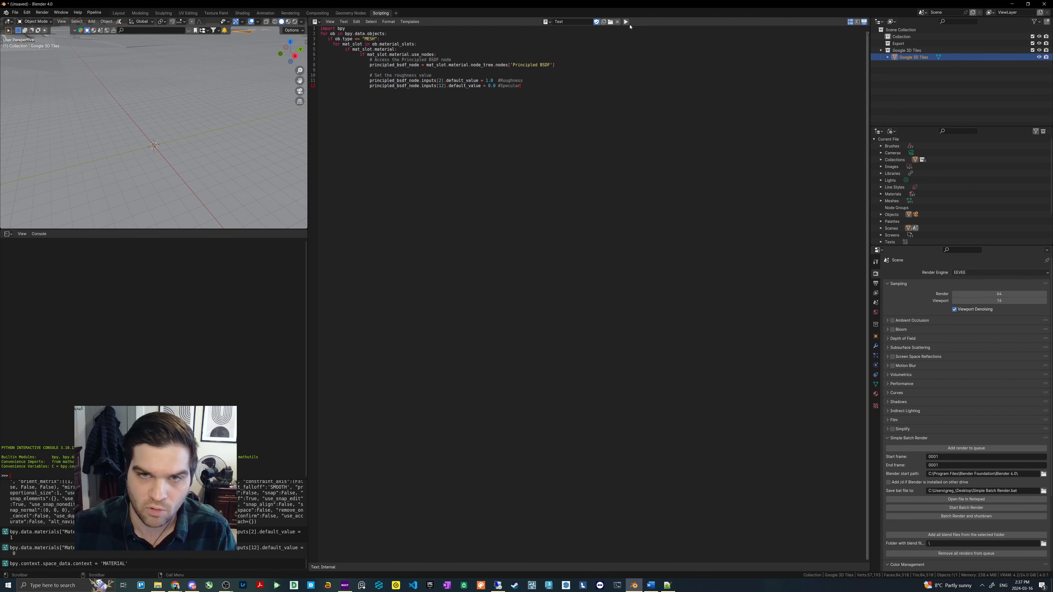
click(626, 22)
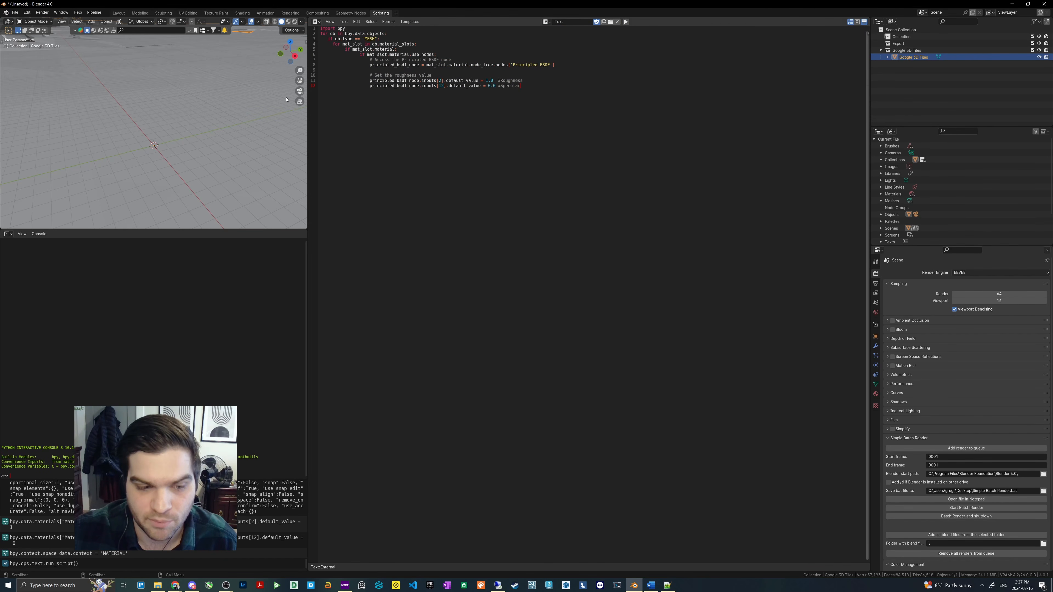
- Return to the Shading workspace and check the roughness and specular settings of Material for Export.004
click(243, 13)
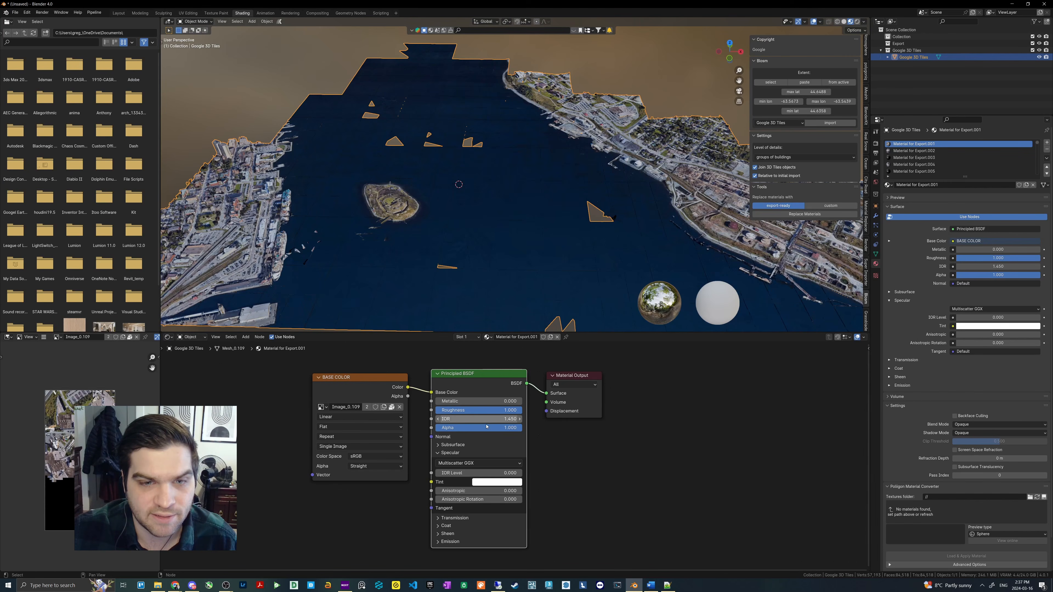
click(929, 166)
scroll(929, 165, down, 4)
click(450, 454)
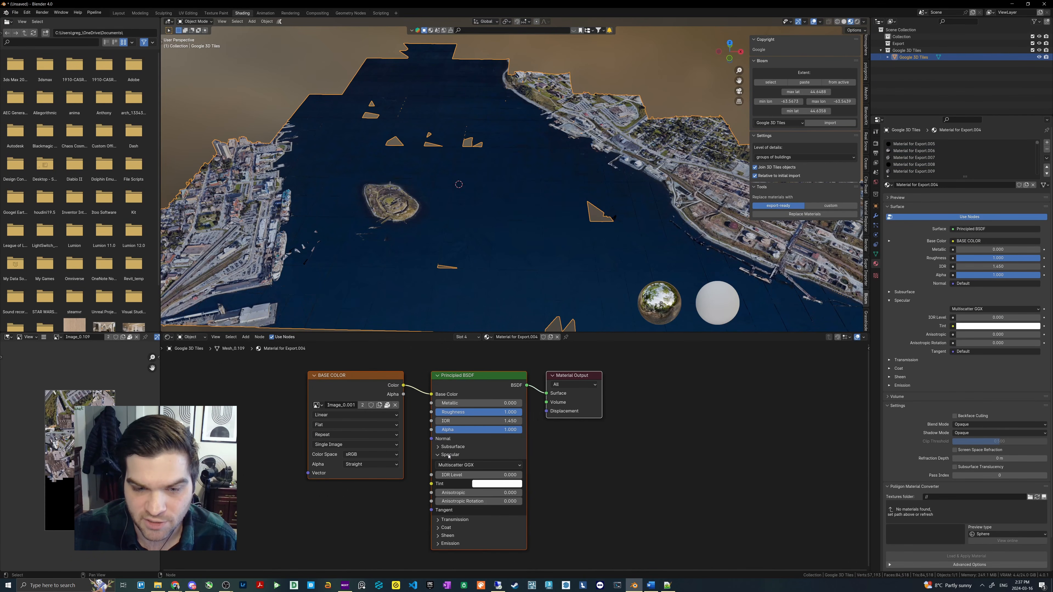
- Check the roughness of Material for Export.014, review the script's roughness and specular lines in Notepad++, and close the script
scroll(930, 158, down, 6)
click(929, 165)
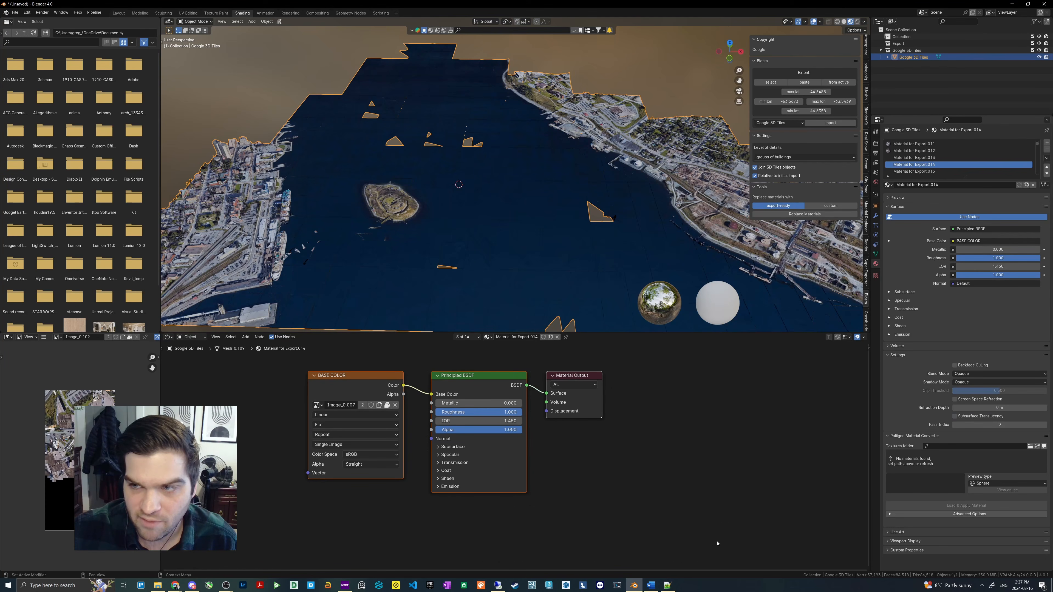
click(664, 582)
click(487, 257)
drag(536, 278, 216, 270)
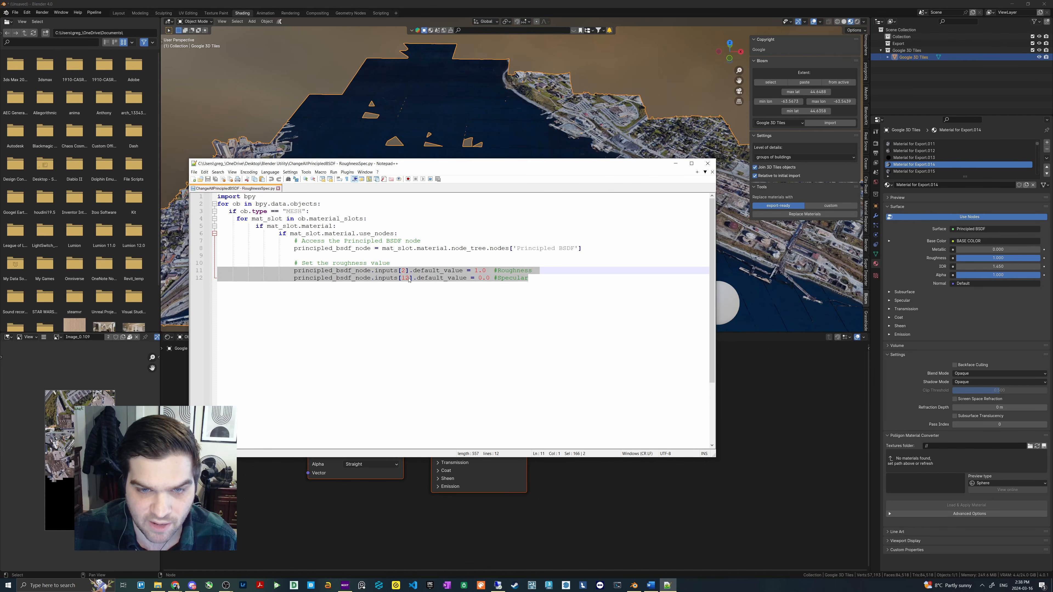
click(554, 285)
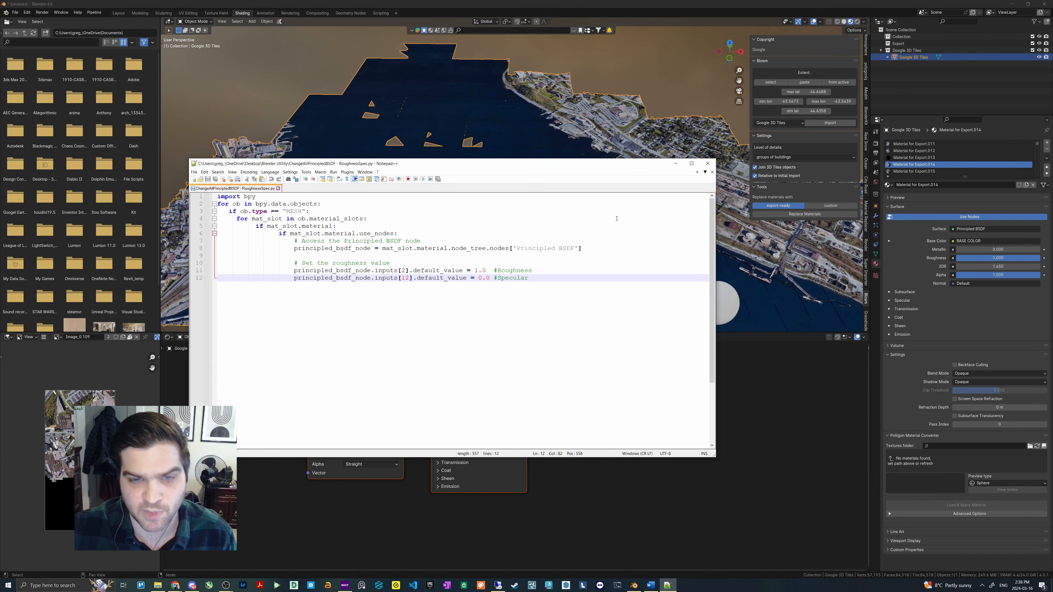
click(708, 163)
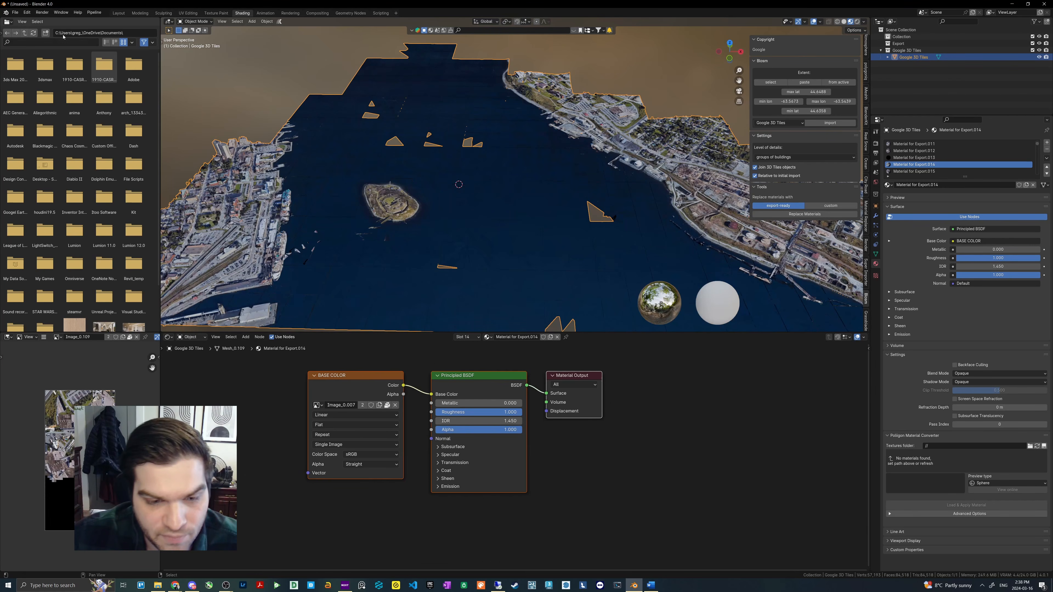
- Save the scene as Halifax.blend in the Google Maps project folder, overwriting the existing file
click(16, 13)
click(17, 13)
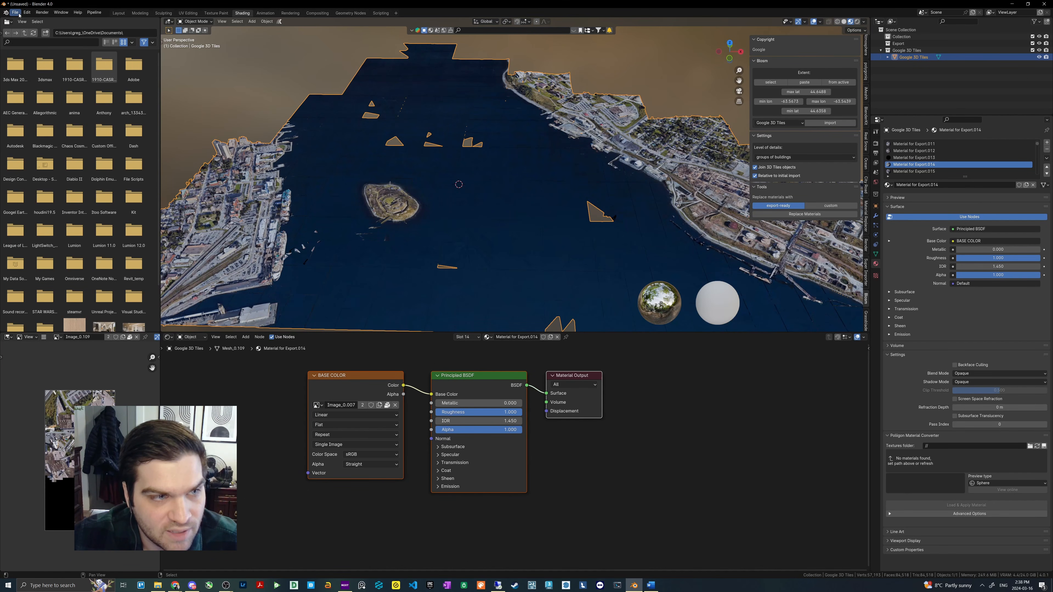
click(17, 13)
click(30, 70)
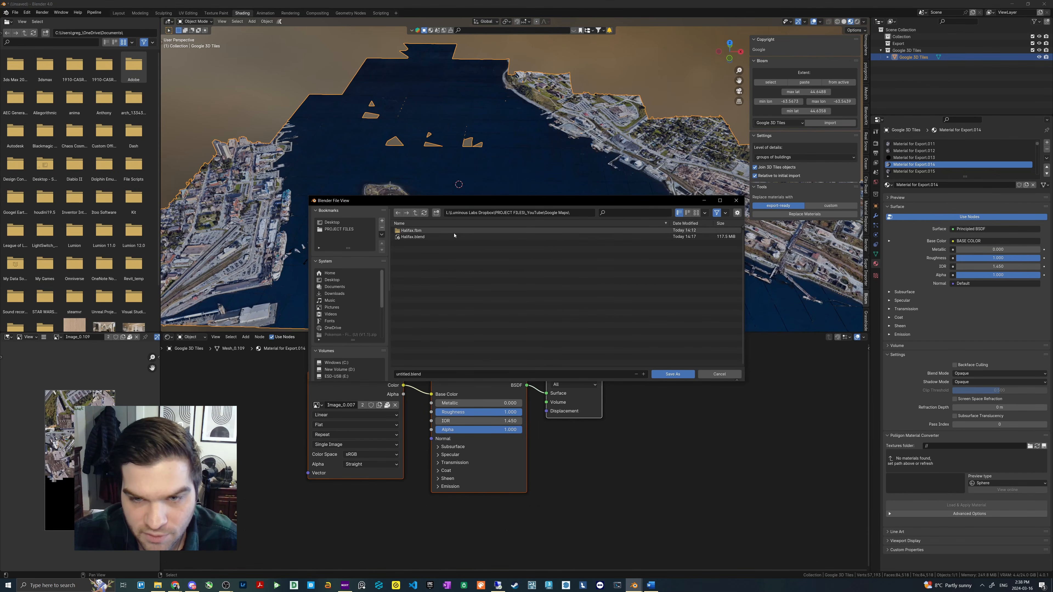
double_click(417, 237)
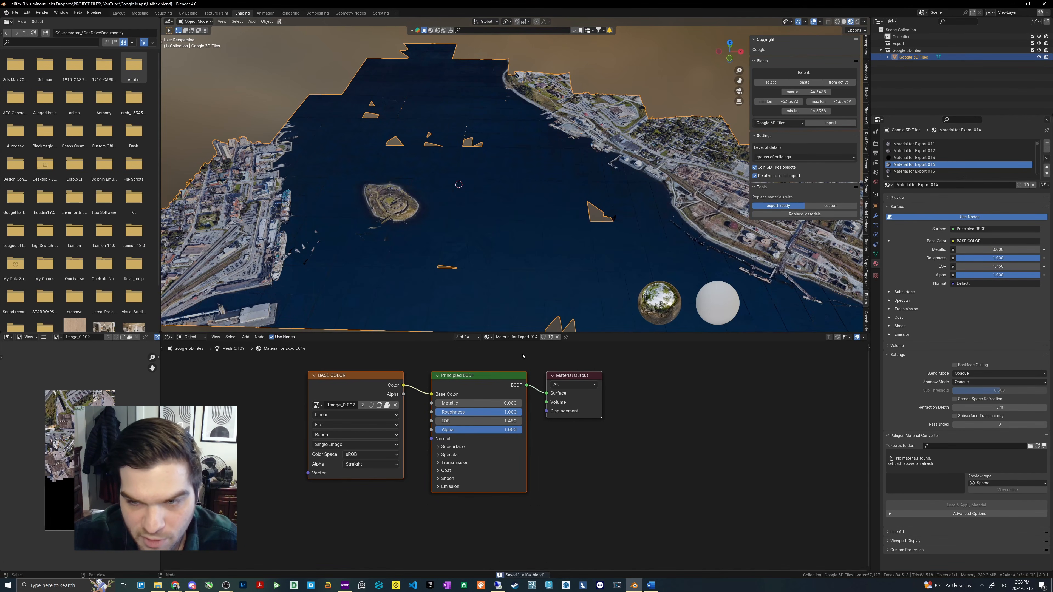
- Pack all external resources into the Halifax.blend file
click(16, 14)
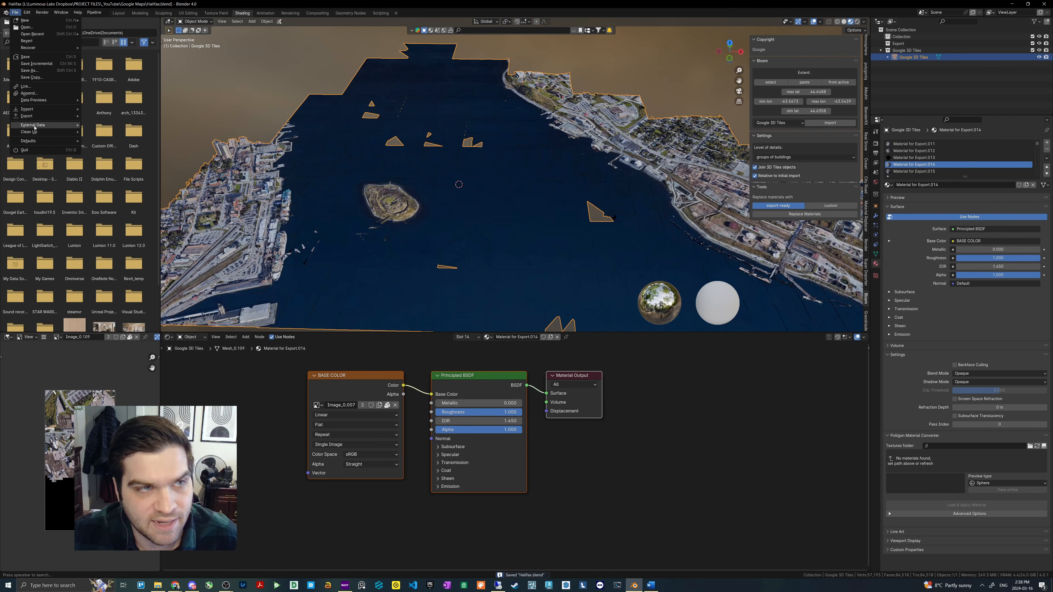
mouse_move(62, 124)
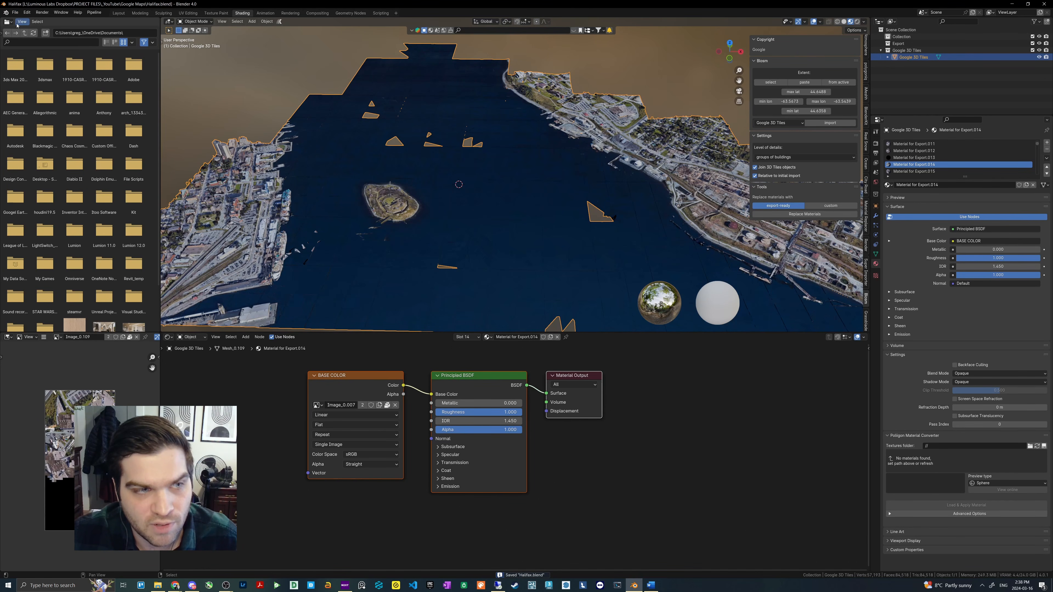
click(15, 13)
mouse_move(62, 125)
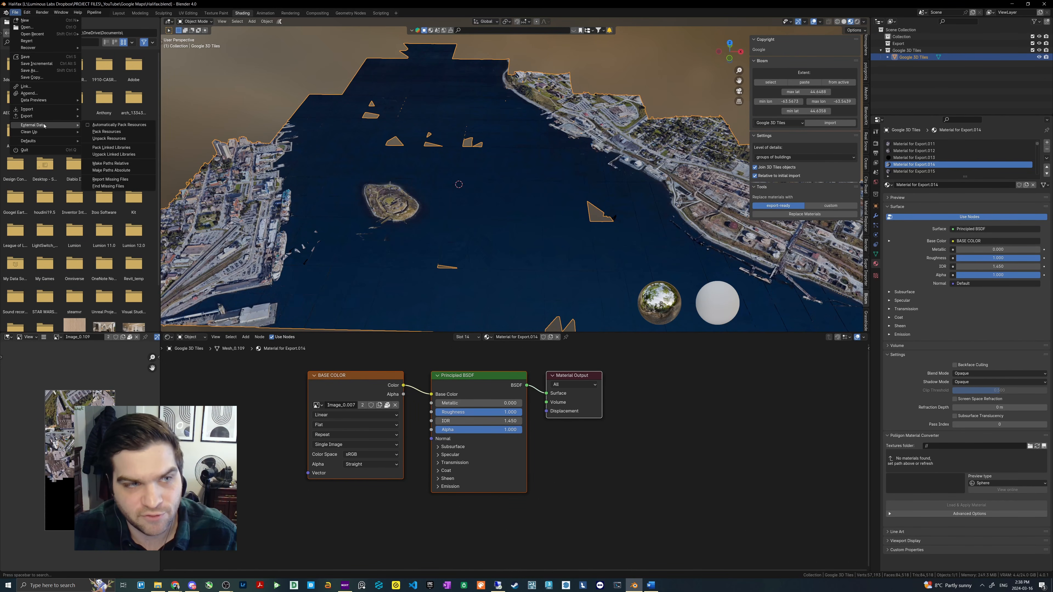
click(112, 132)
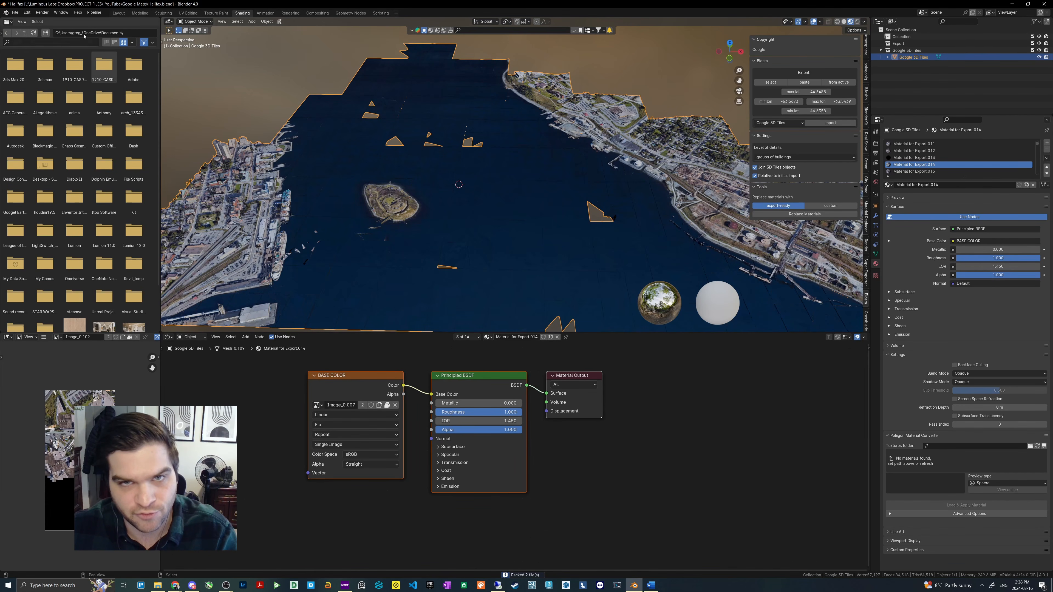
- Unpack all packed resources, using files in the current directory and creating them when necessary
click(15, 12)
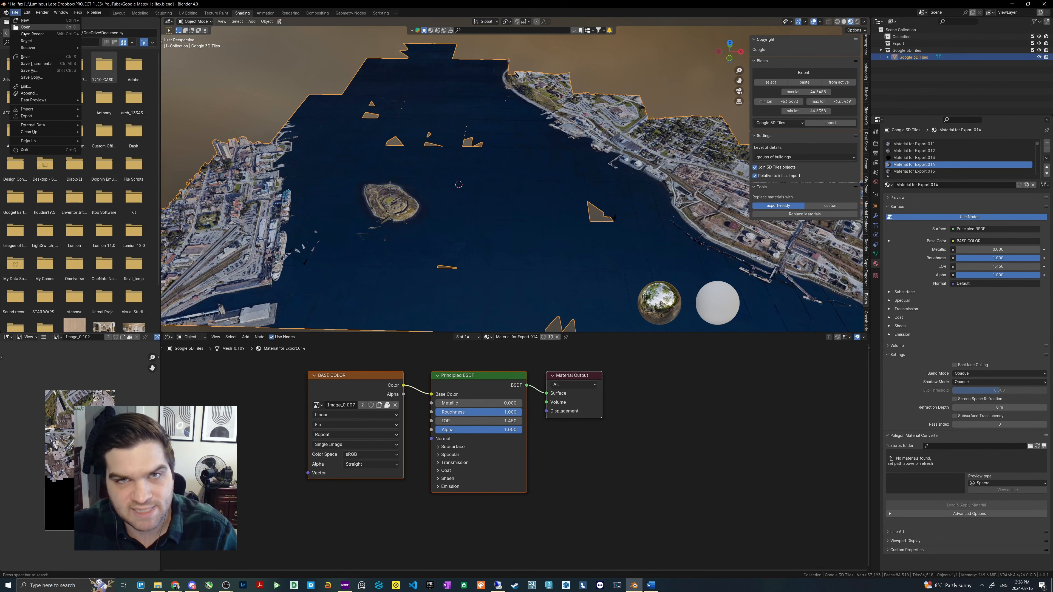
mouse_move(33, 127)
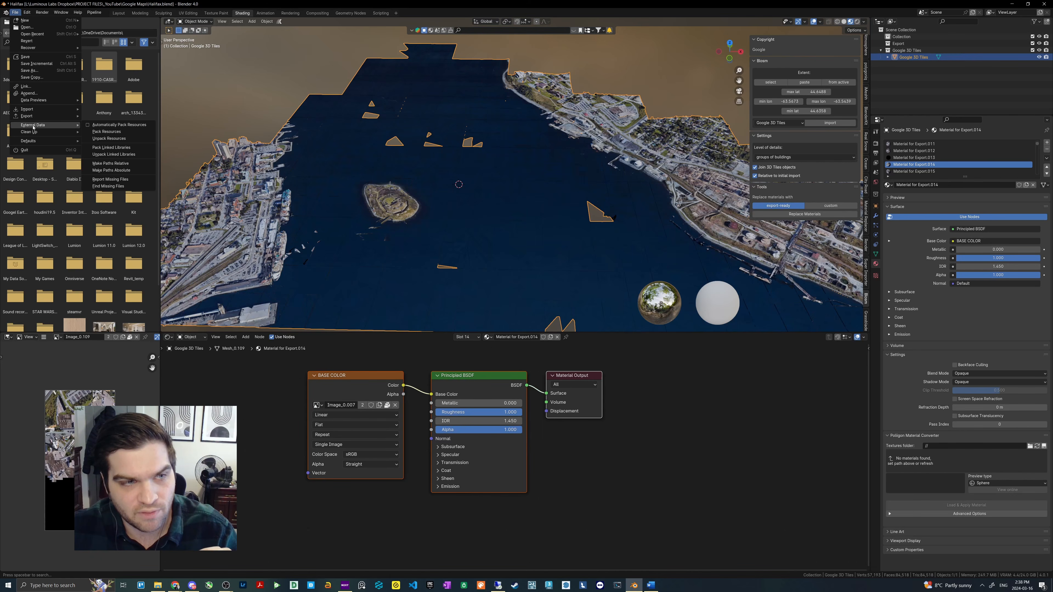
click(111, 140)
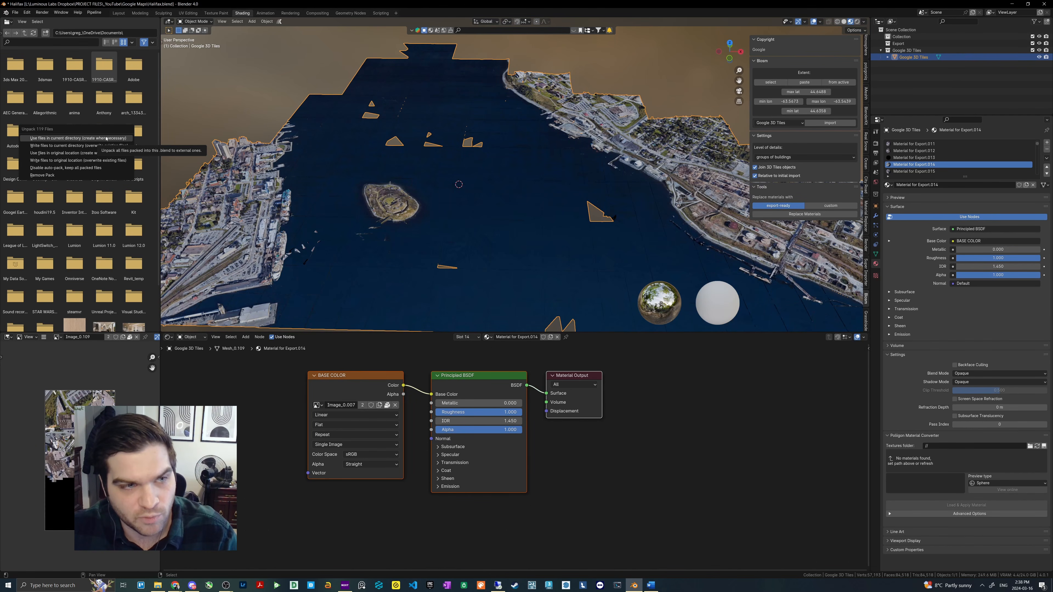
click(106, 138)
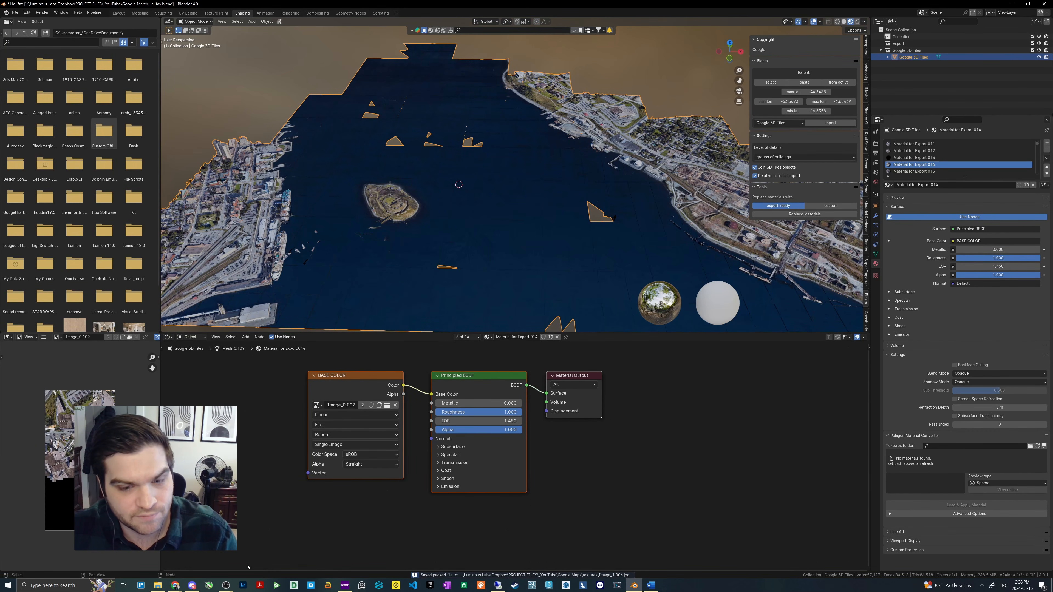
- Examine the unpacked tile images in the project's textures folder in File Explorer and return to Blender
click(157, 585)
double_click(485, 95)
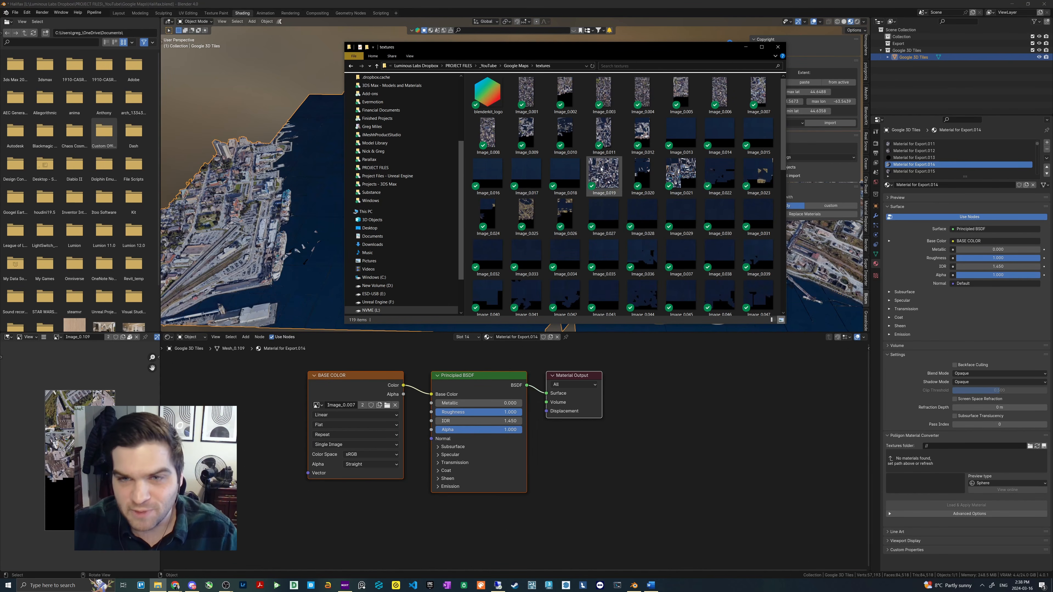
scroll(600, 168, down, 5)
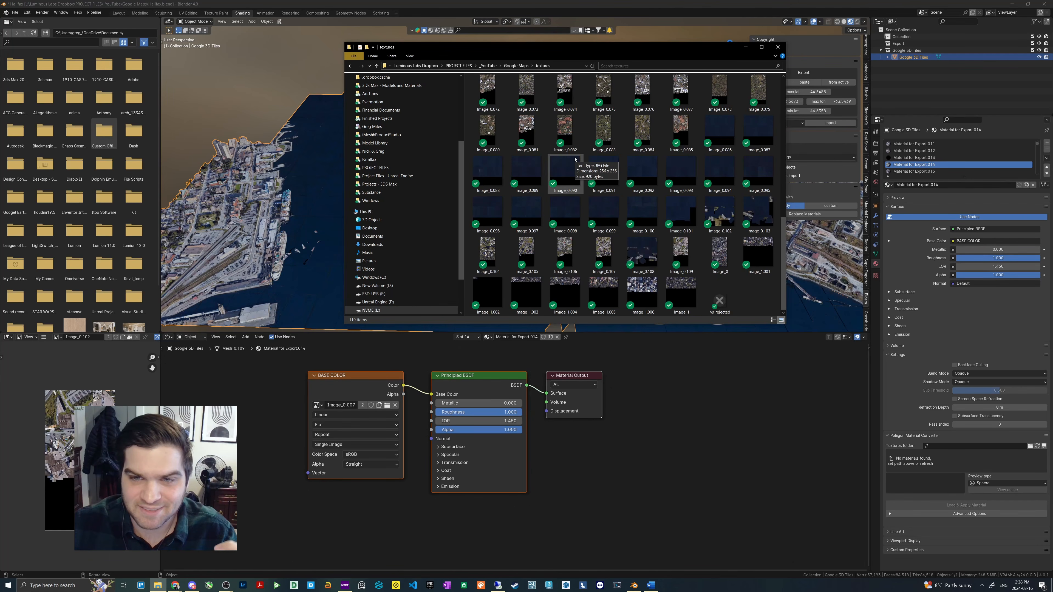
click(516, 66)
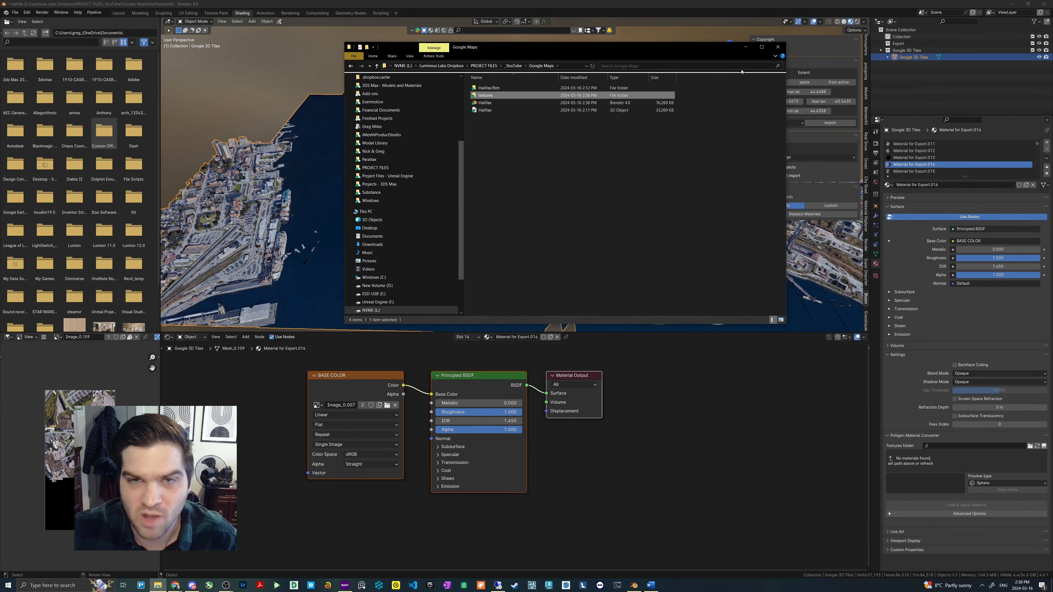
click(746, 47)
scroll(576, 245, down, 3)
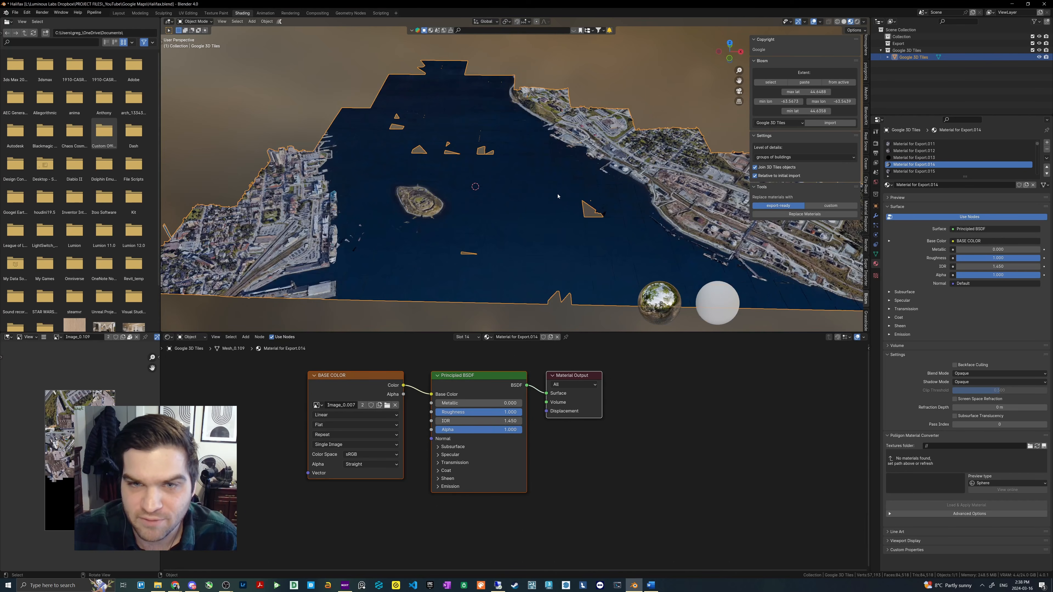
middle_drag(576, 245, 609, 255)
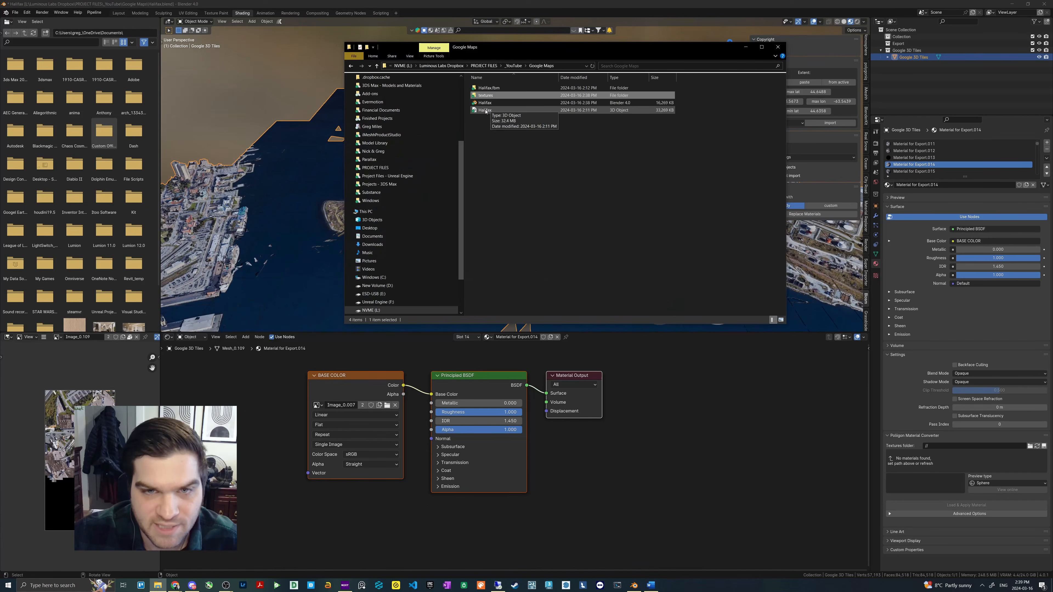
- Delete the old Halifax 3D Object file and the Halifax.fbm folder from the Google Maps folder in File Explorer, leaving the window minimized
click(487, 110)
key(Delete)
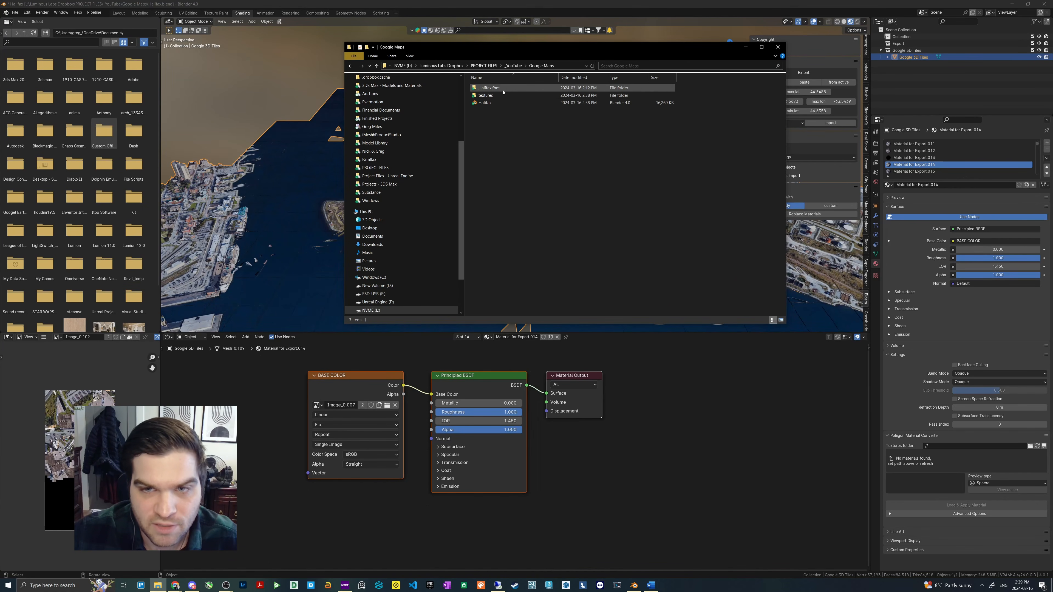
click(502, 89)
key(Delete)
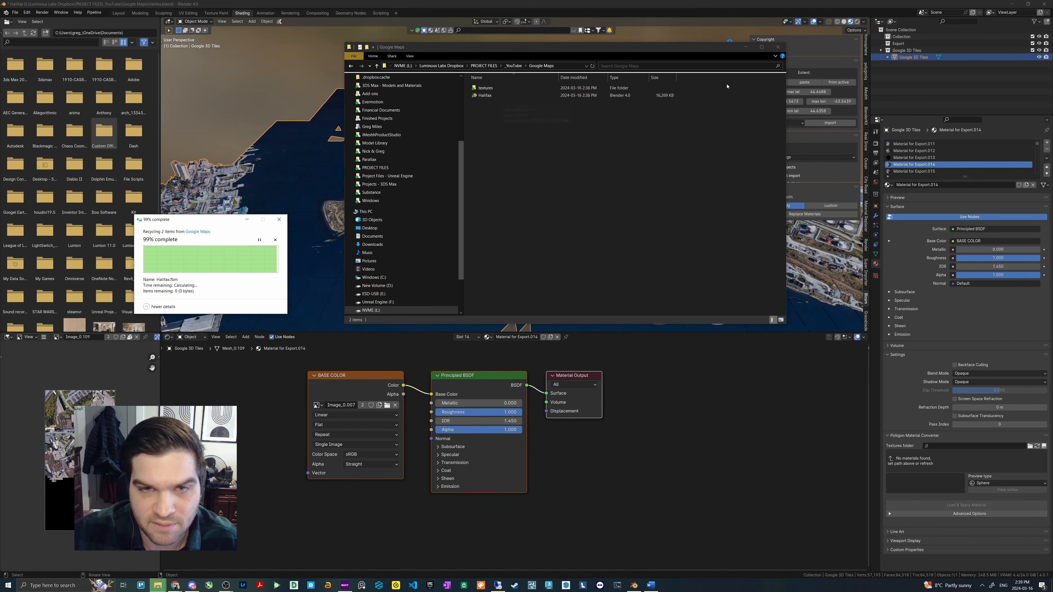
click(746, 49)
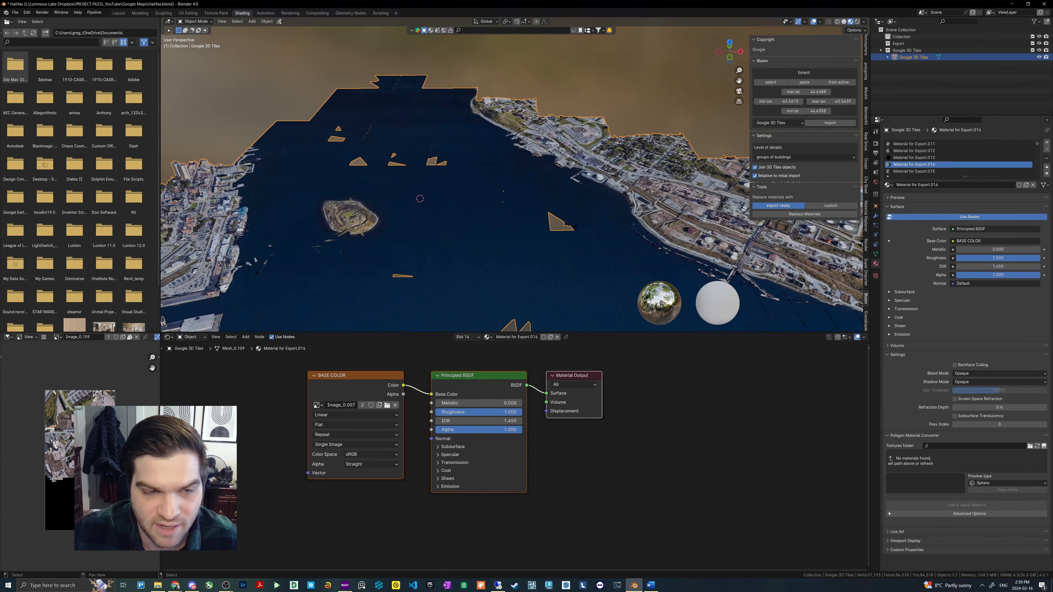
- Export the scene as Halifax.fbx to the Google Maps folder with Path Mode set to Copy and textures embedded
click(15, 12)
mouse_move(41, 116)
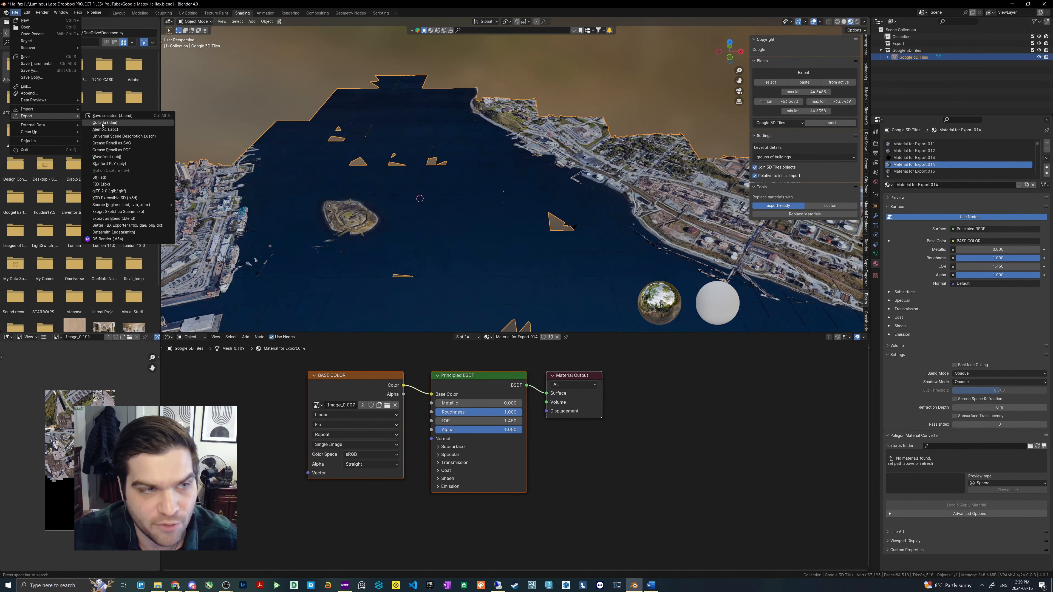
click(100, 184)
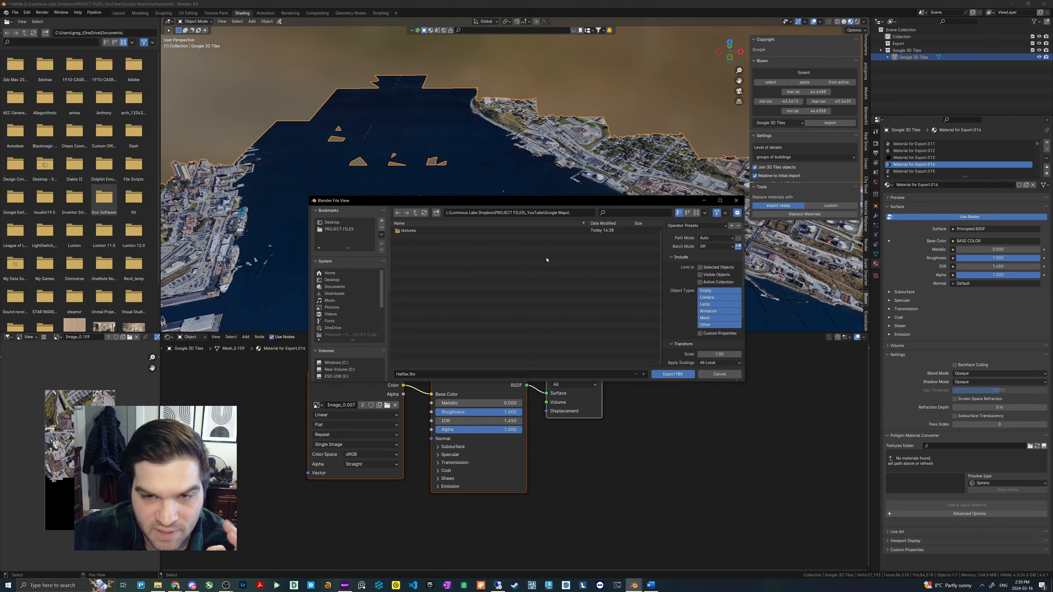
click(726, 240)
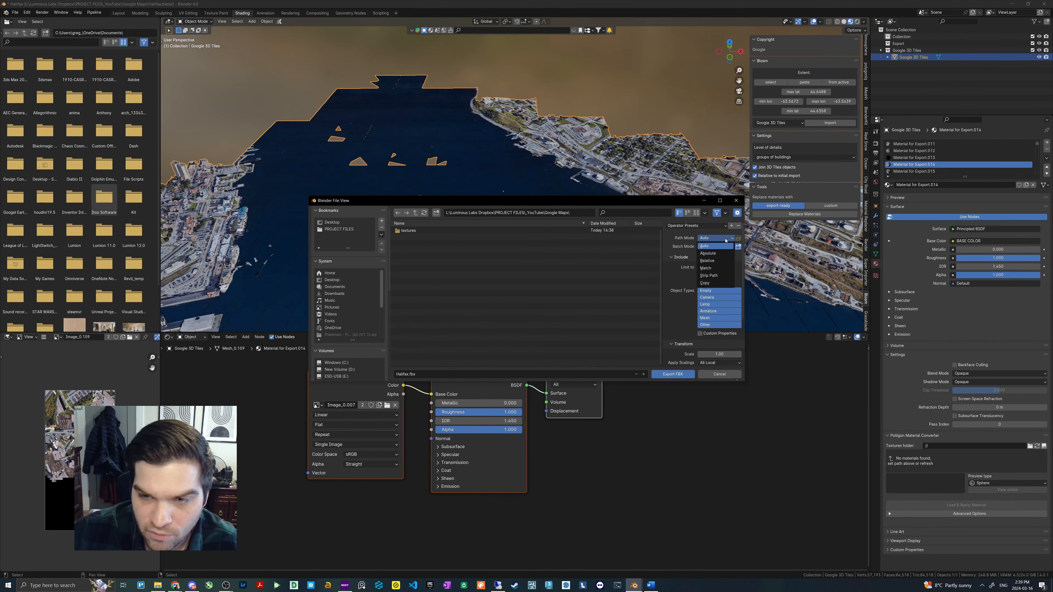
click(725, 241)
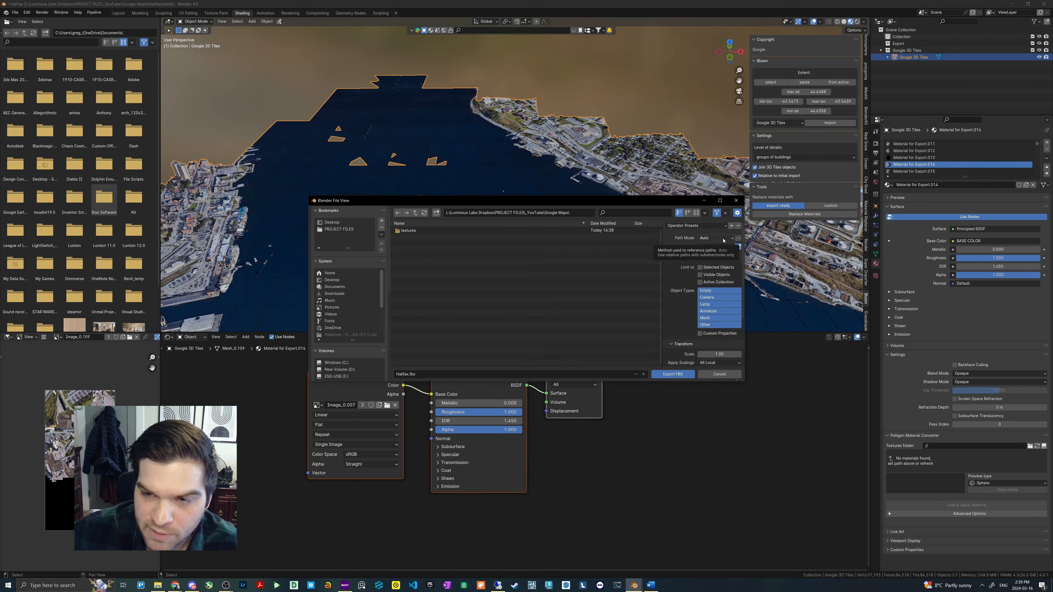
click(723, 241)
click(710, 284)
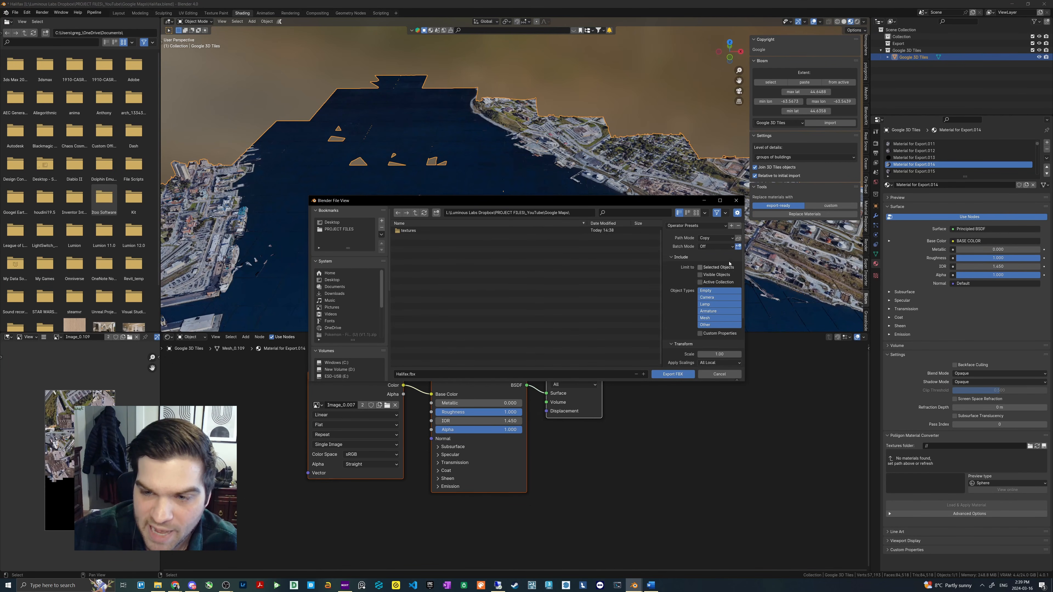
click(737, 239)
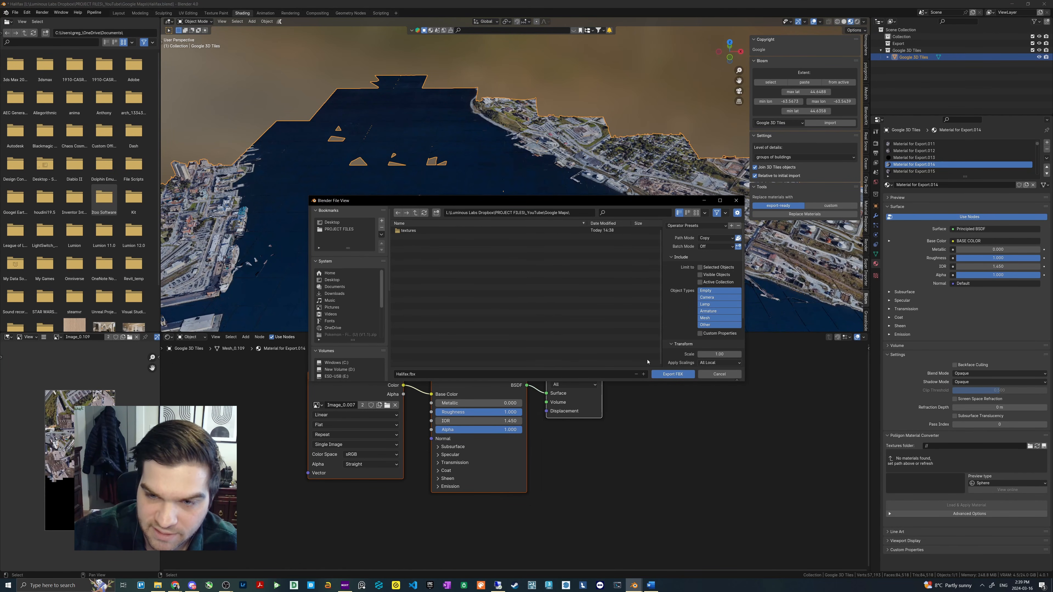
click(673, 374)
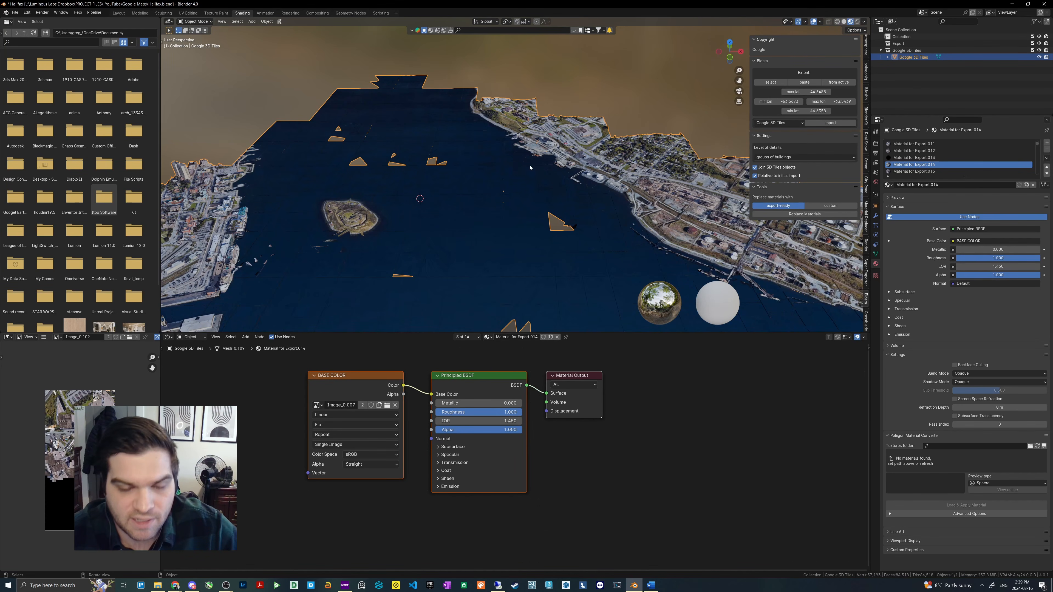
- Switch to Lumion and import Halifax.fbx as a new model named Halifax1 in the Main (default) category
middle_drag(530, 168, 533, 171)
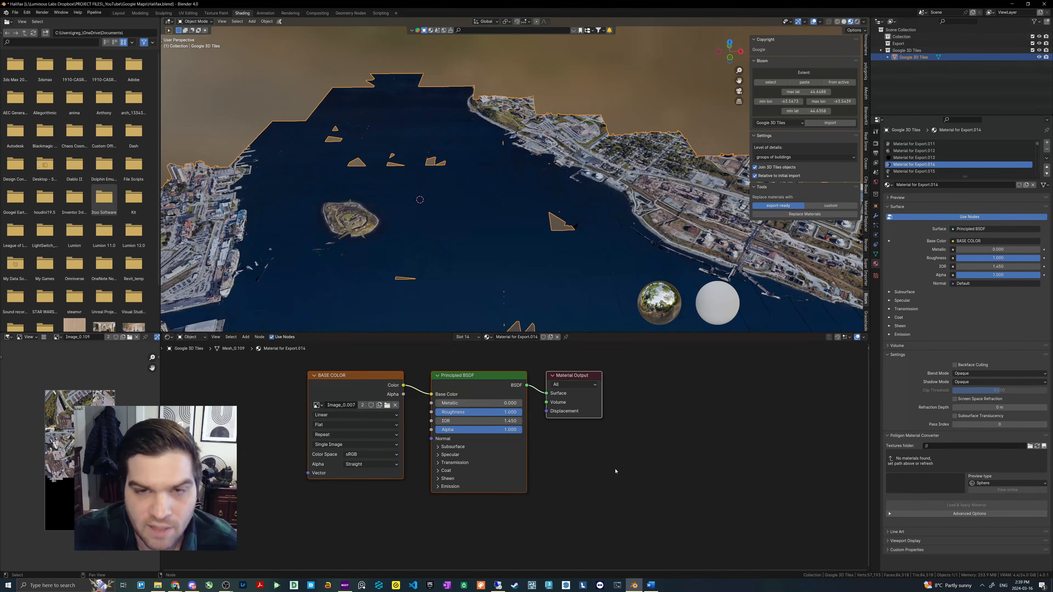
click(506, 583)
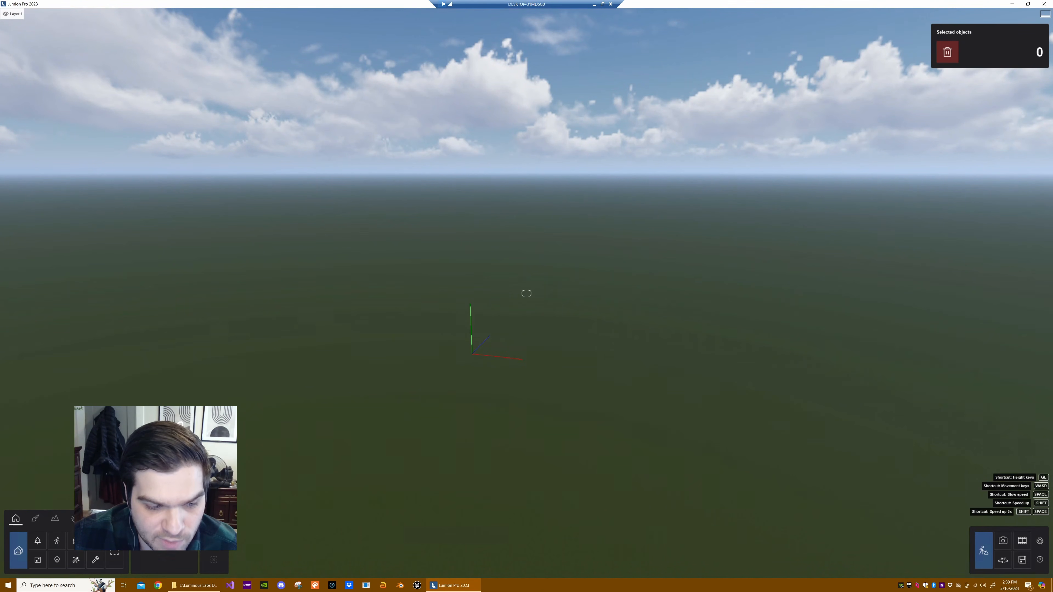
click(37, 560)
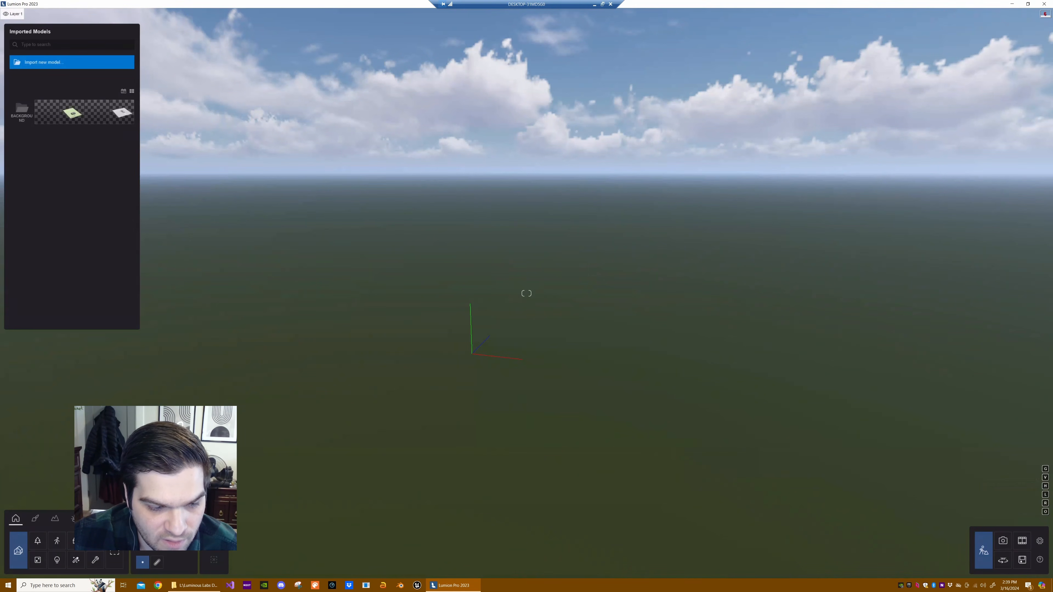
click(53, 66)
double_click(169, 64)
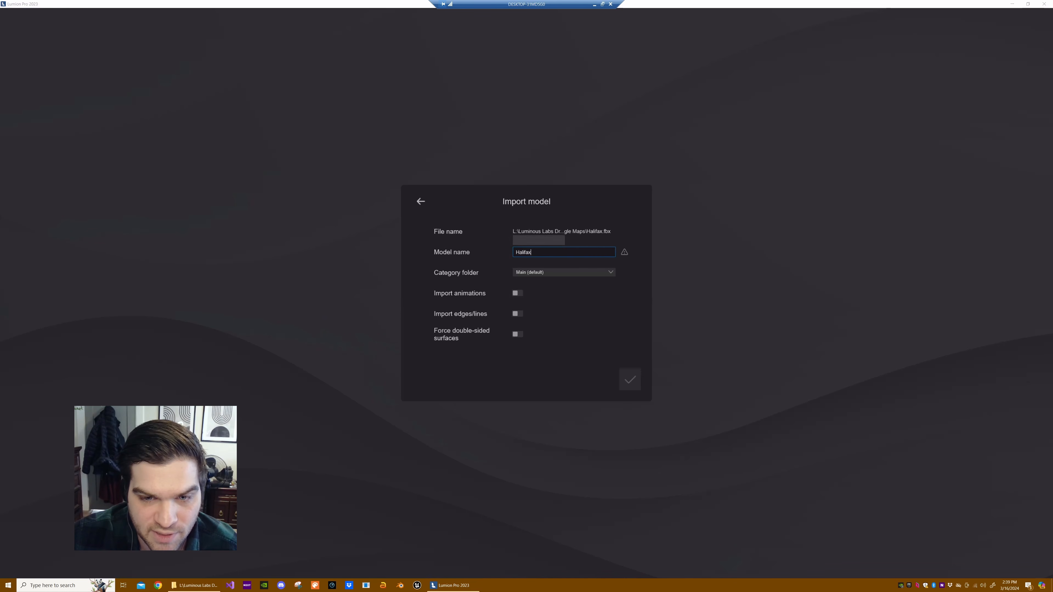
text(1)
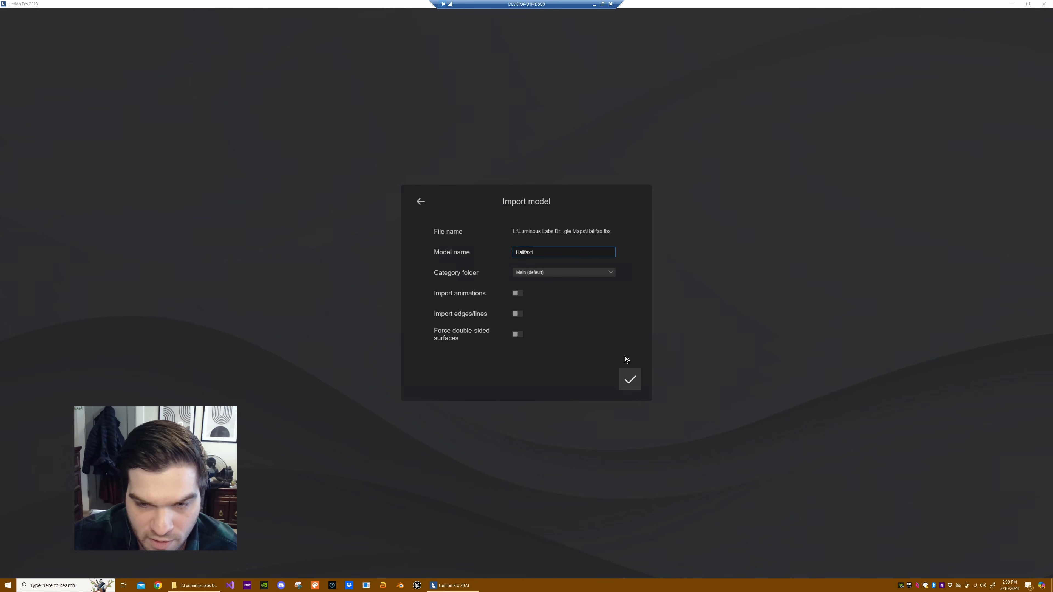
click(635, 384)
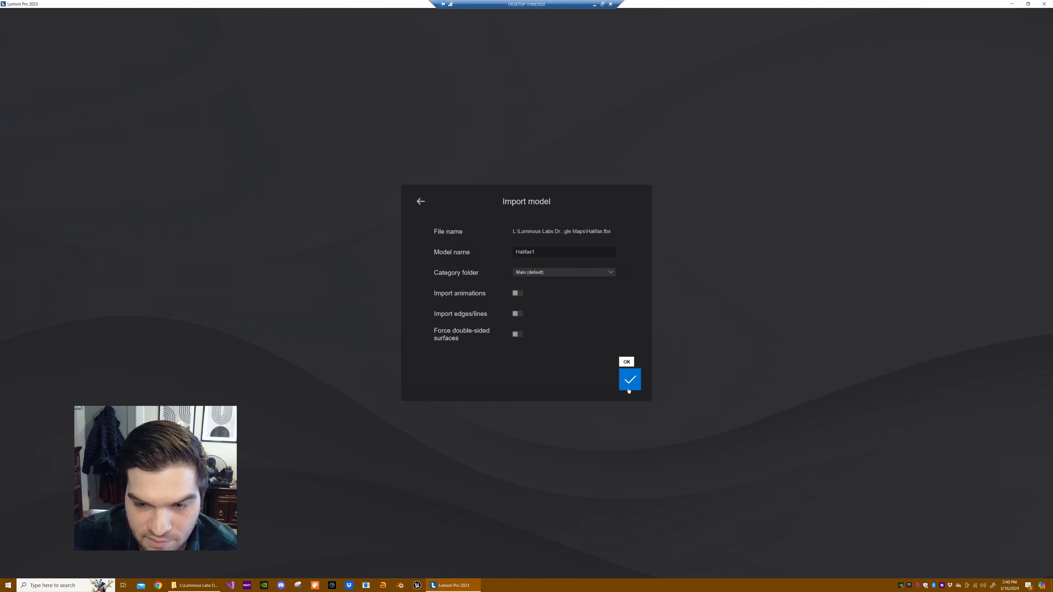
click(629, 386)
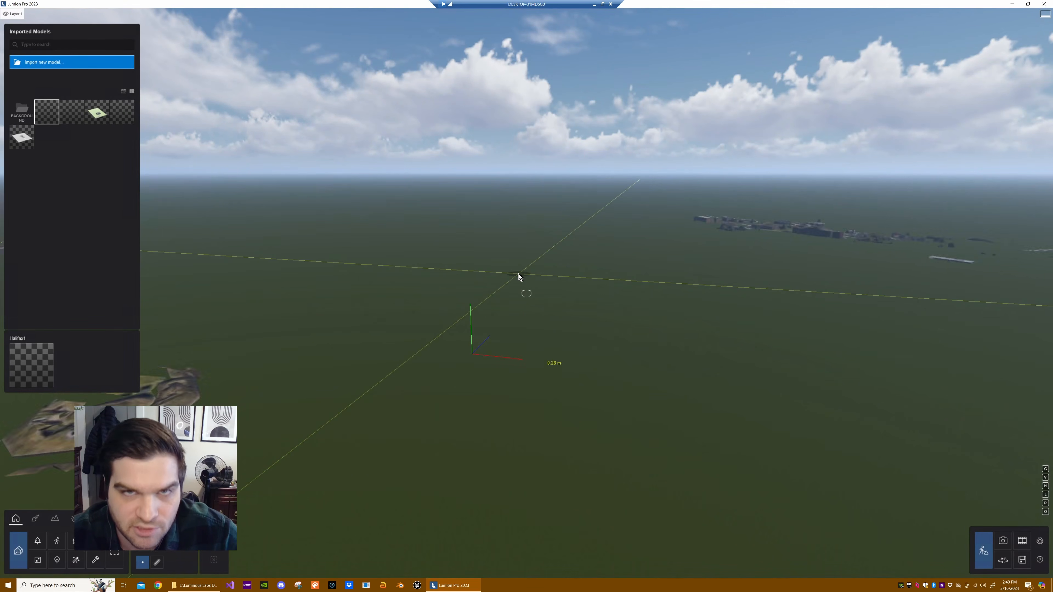
- Place the Halifax1 model near the scene origin and raise it along the Y axis above the ground
click(505, 339)
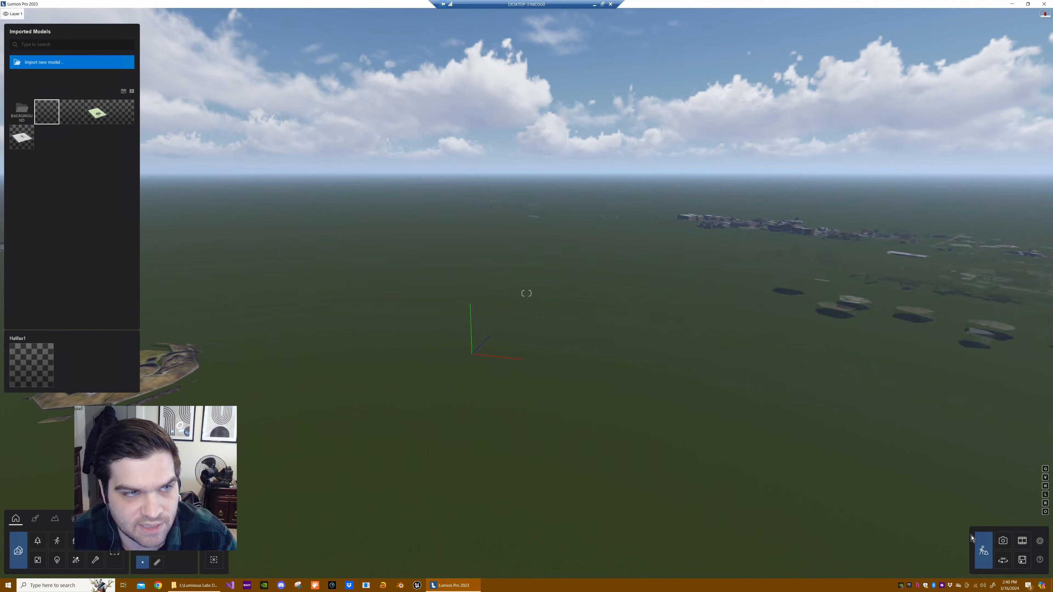
key(Escape)
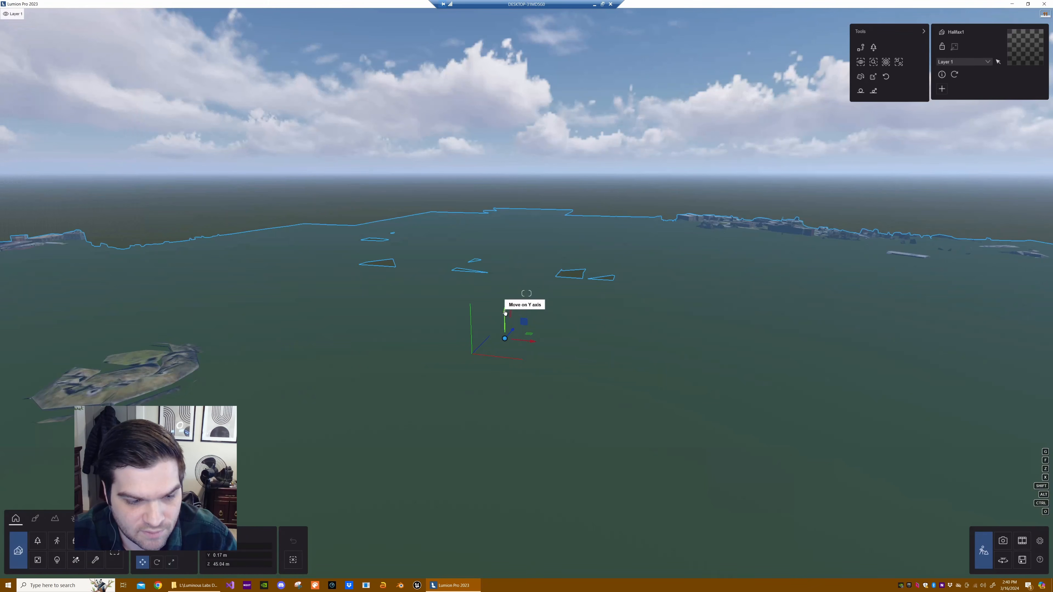
drag(505, 315, 523, 268)
right_drag(522, 268, 523, 365)
key(s)
mouse_move(526, 293)
right_down()
mouse_move(486, 306)
mouse_move(461, 299)
mouse_move(526, 293)
right_up()
right_drag(622, 274, 509, 322)
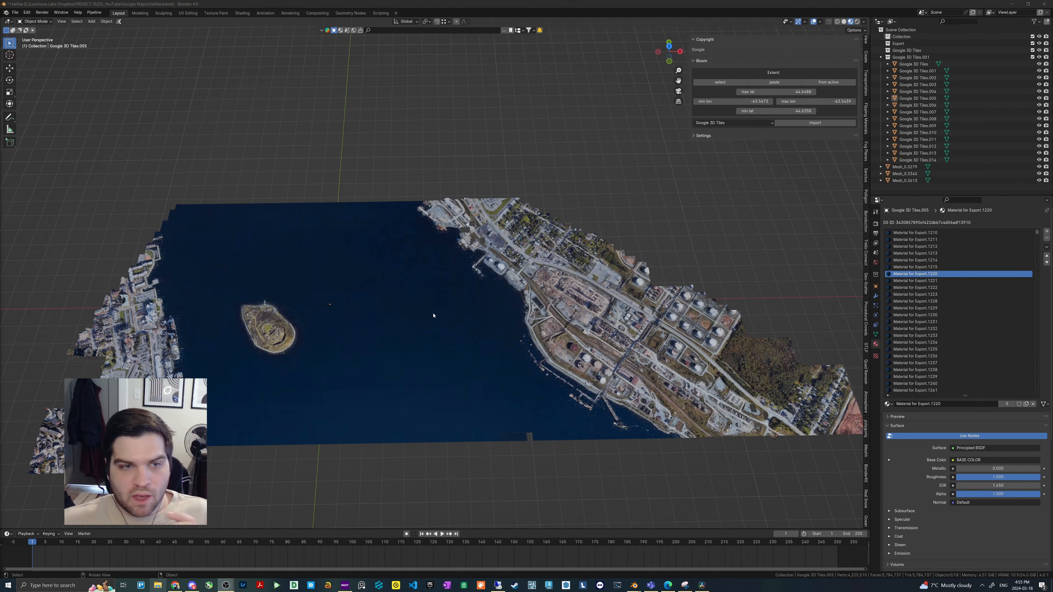
- Examine in Blender how the harbour model is divided by selecting individual water tile segments around the island
click(209, 322)
click(334, 306)
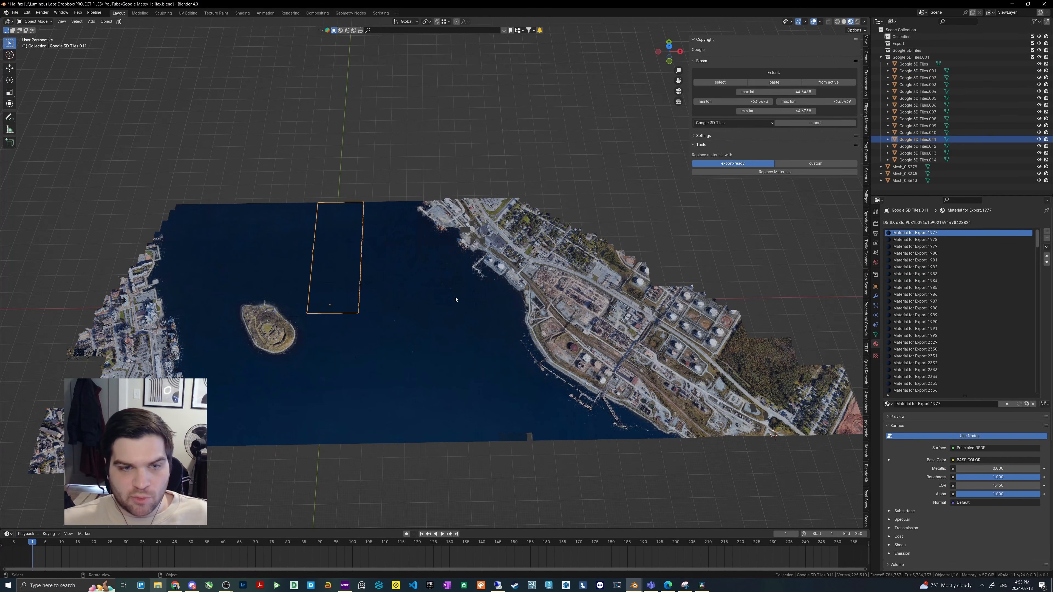
click(456, 299)
click(330, 355)
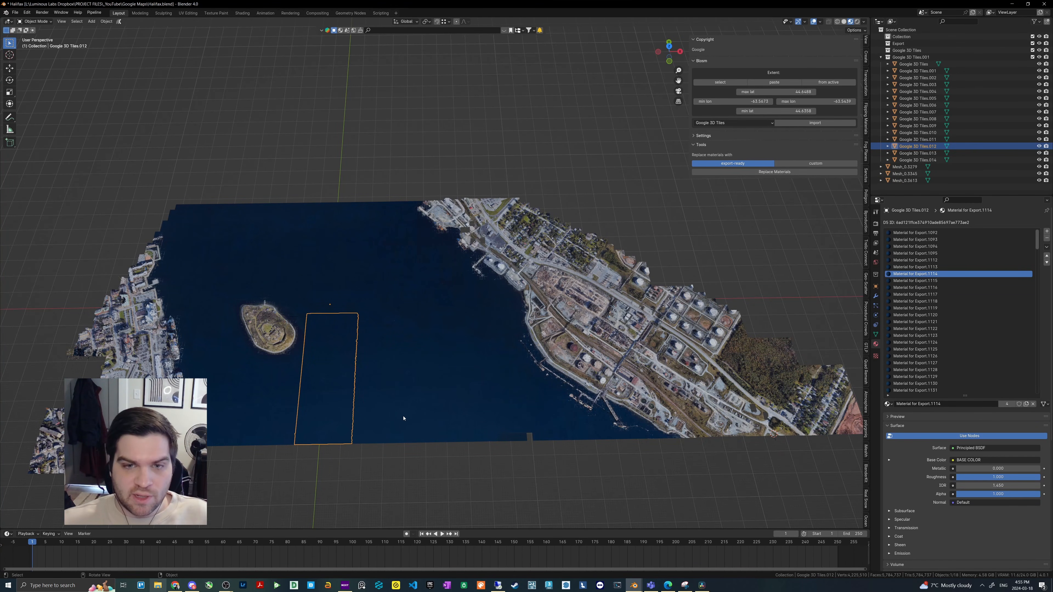
middle_drag(447, 365, 501, 369)
- Select the long tile strip Google 3D Tiles.005 between the open water and the industrial shore, and view it from the top
click(491, 370)
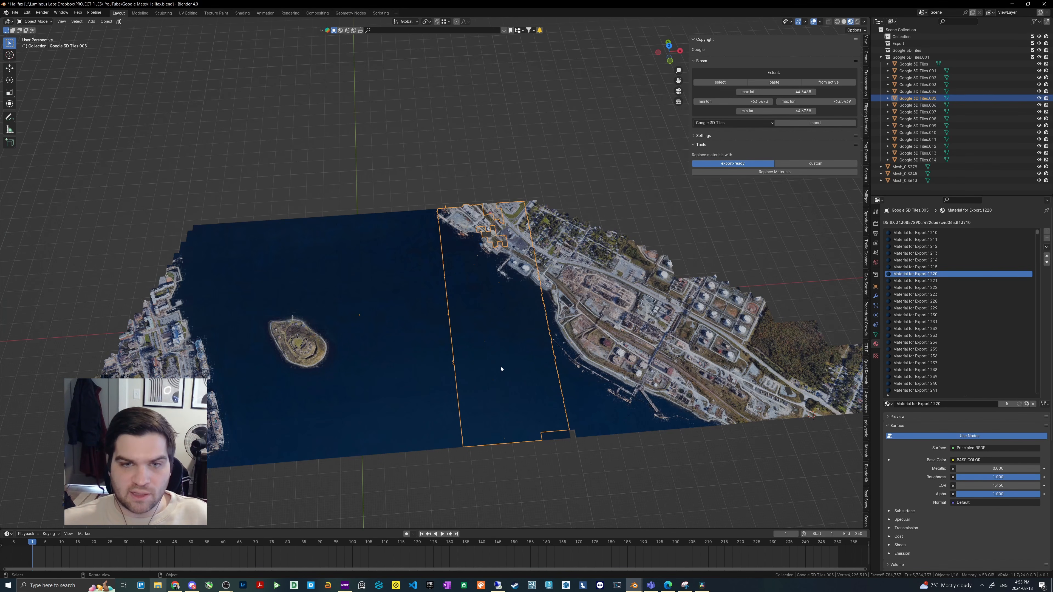
scroll(500, 369, up, 3)
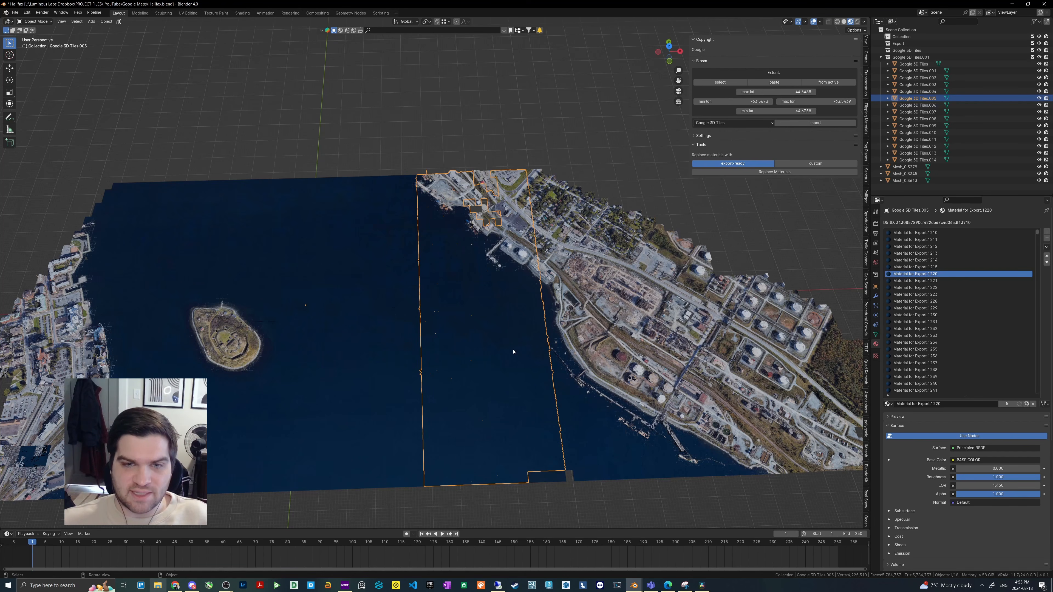
middle_drag(510, 350, 500, 301)
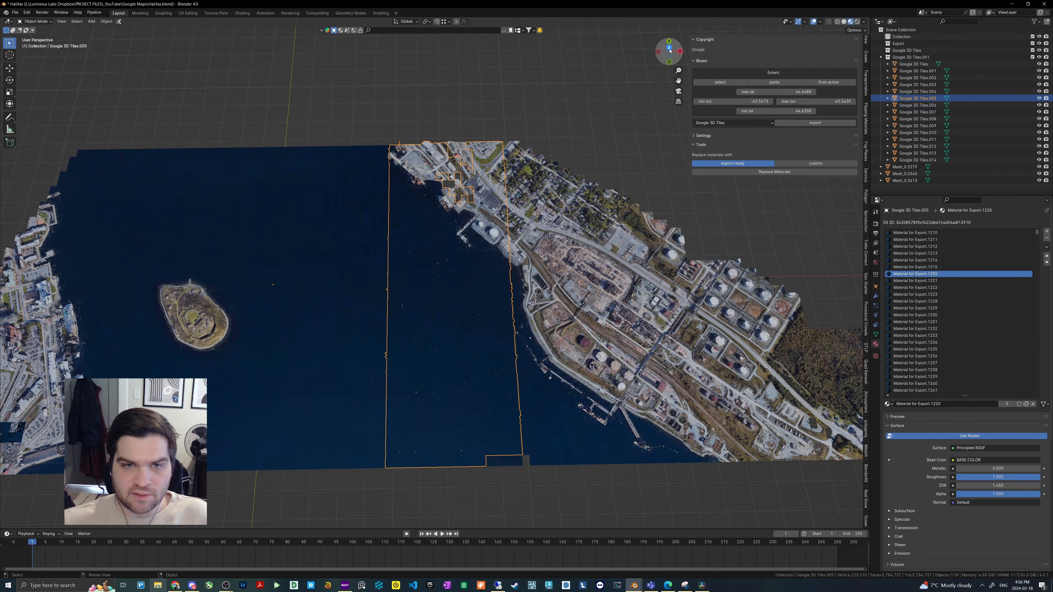
click(669, 48)
shift+middle_drag(480, 342, 482, 300)
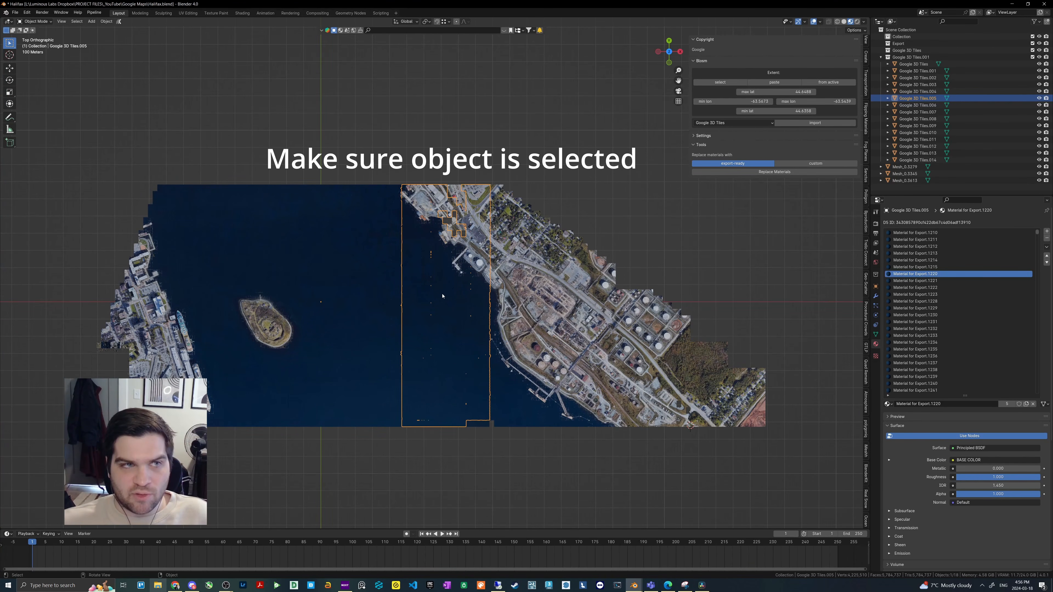
- Put the selected tile strip into Edit Mode with X-ray enabled and wireframe shading
key(Tab)
click(34, 21)
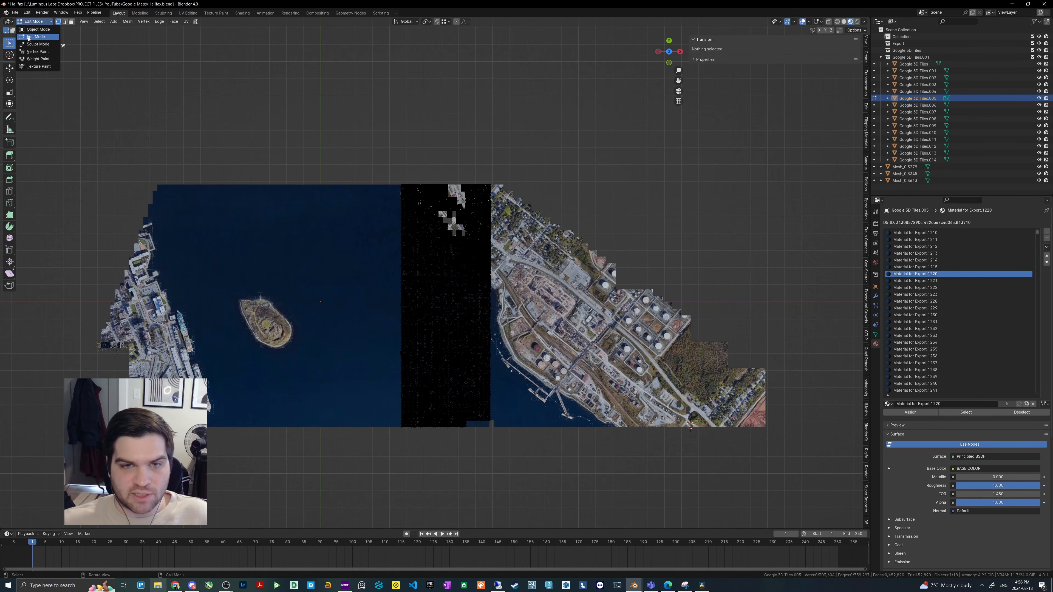
click(36, 37)
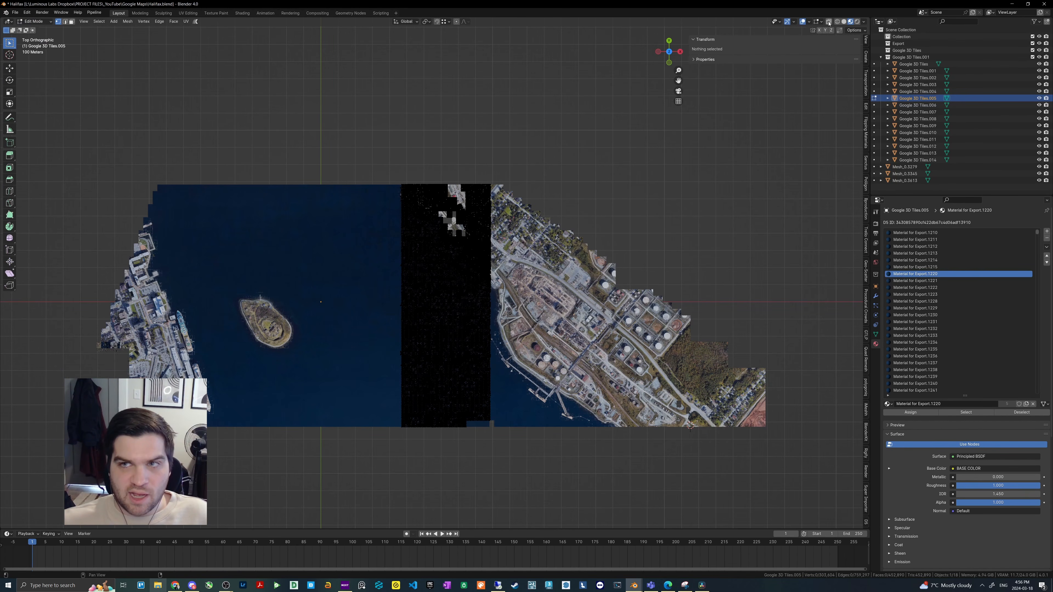
click(829, 22)
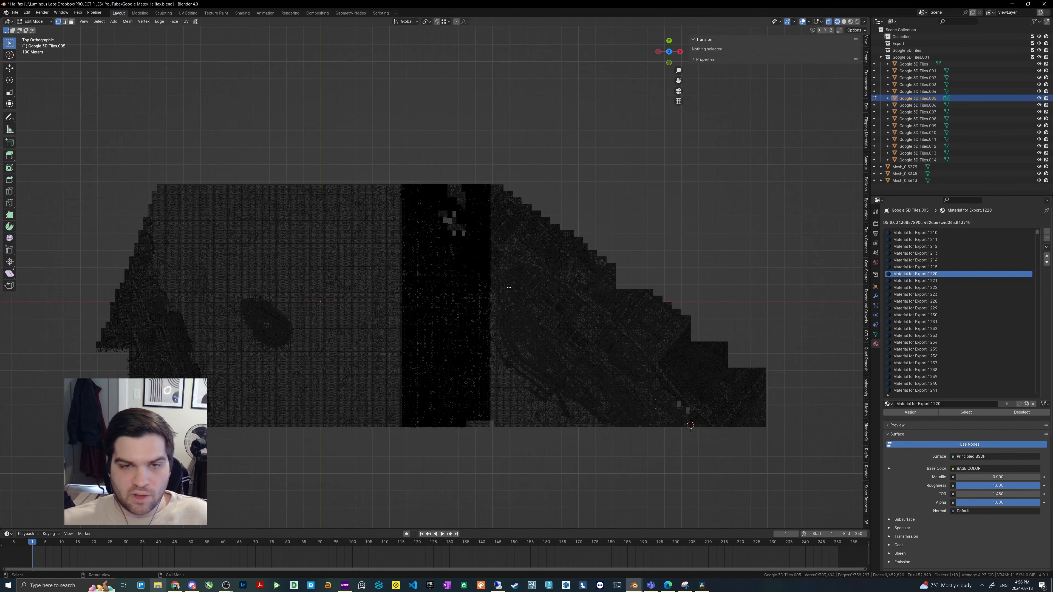
key(z)
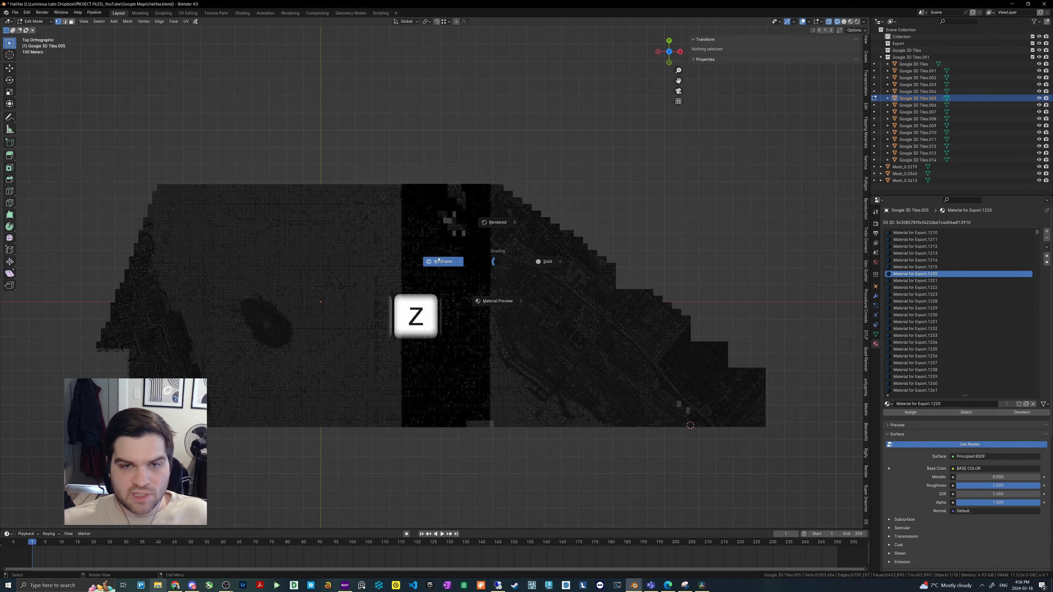
click(436, 256)
scroll(441, 258, up, 1)
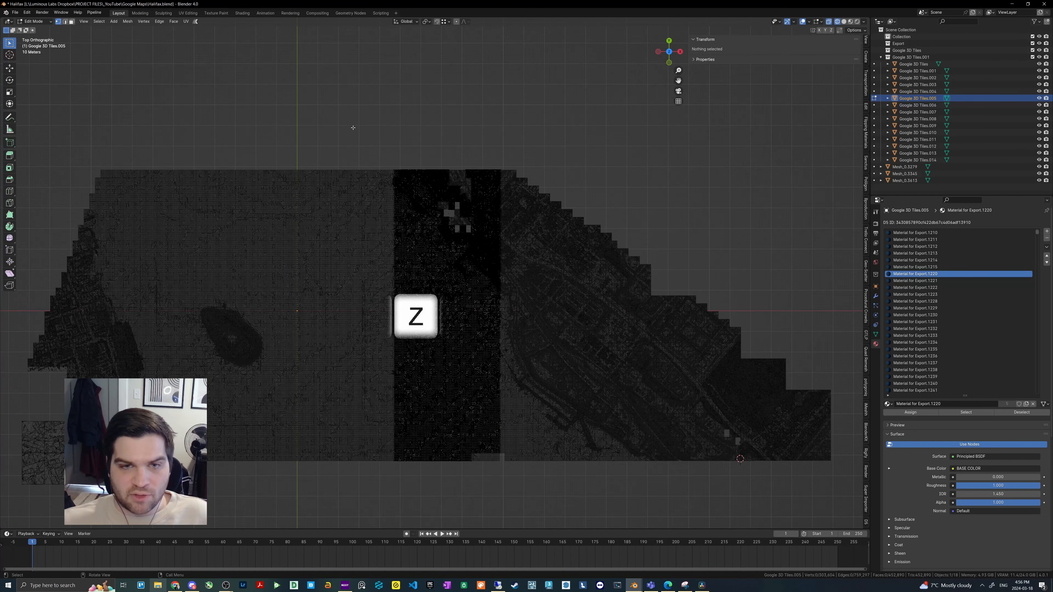
- Box-select the upper half of the strip's vertices, separate them by selection, and return to Object Mode
drag(352, 127, 519, 311)
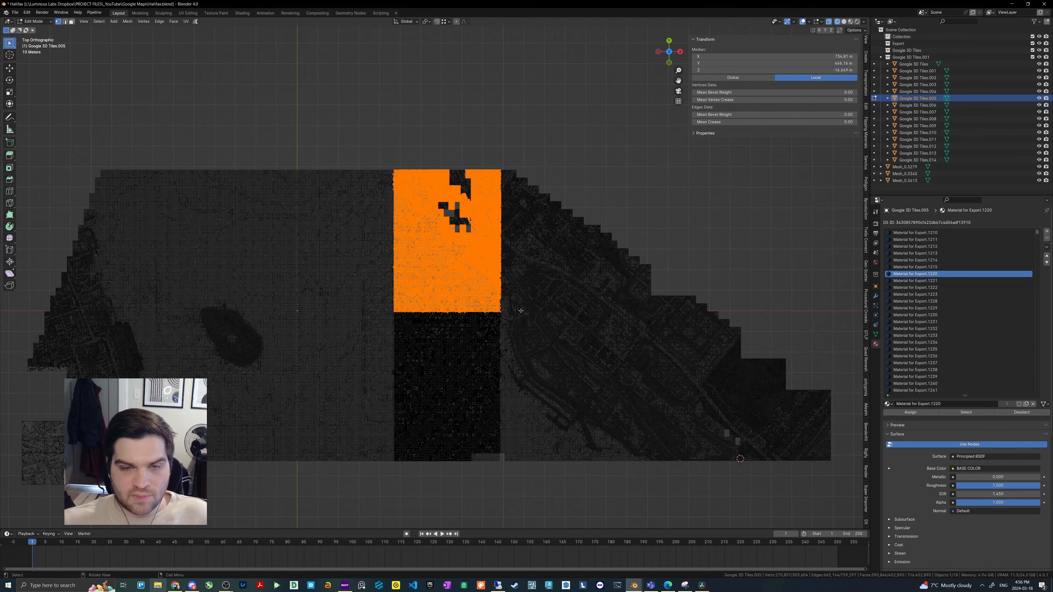
key(p)
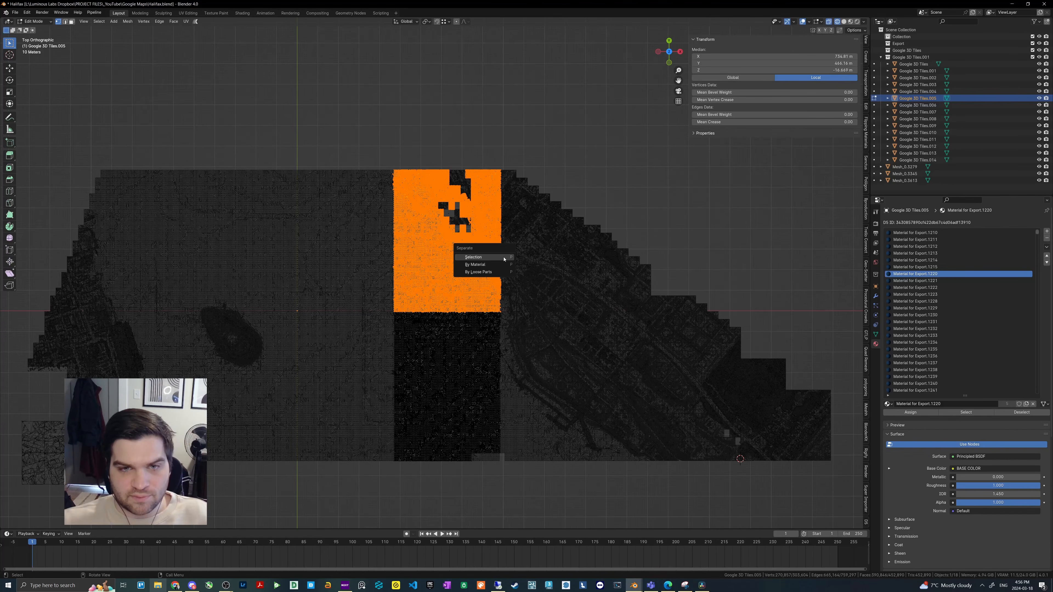
click(504, 258)
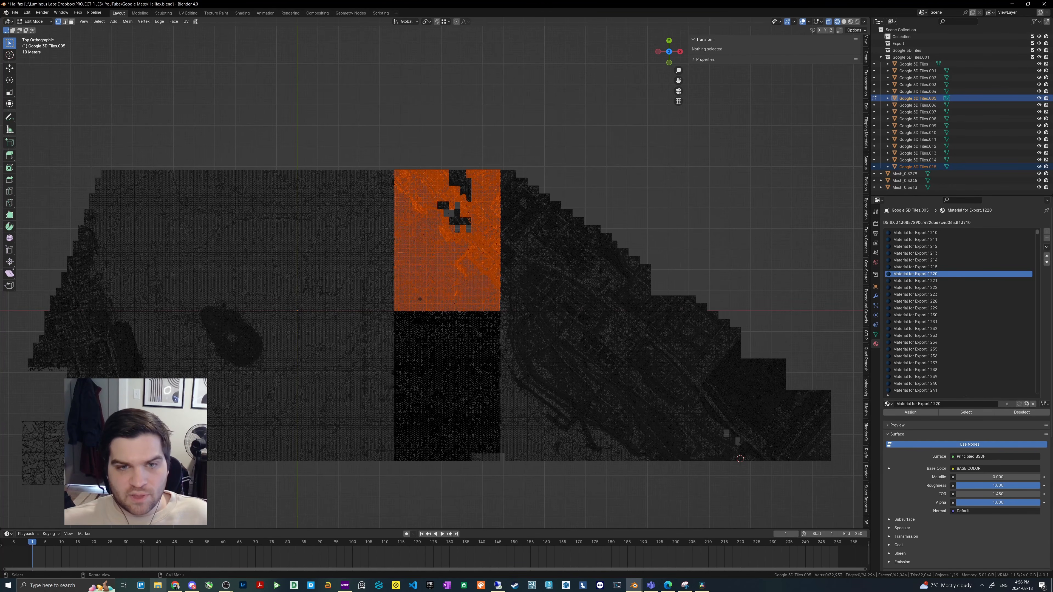
key(Tab)
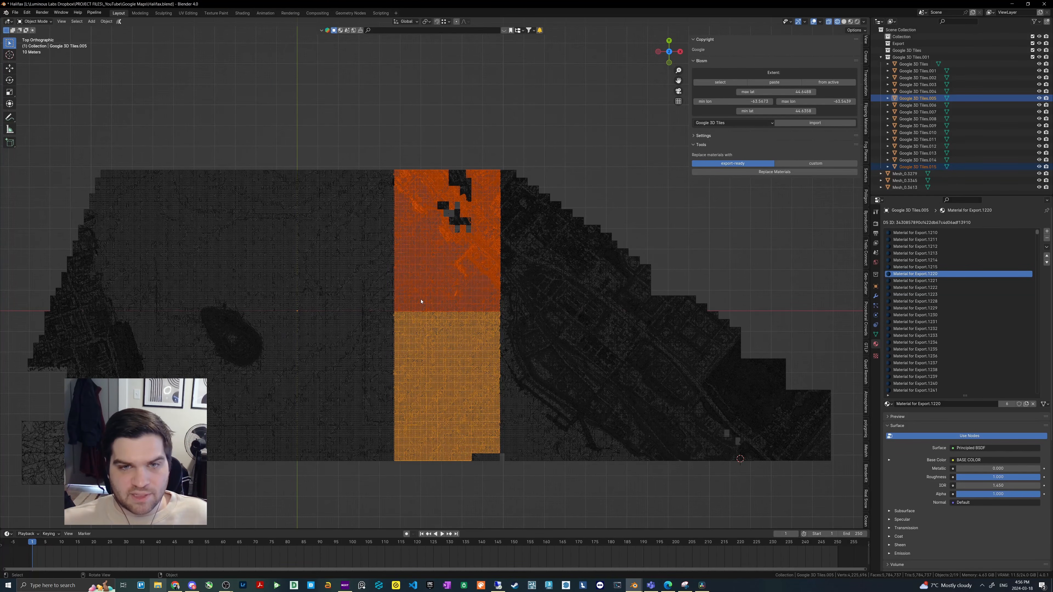
- Select the separated upper half of the strip and remove its unused material slots
click(421, 302)
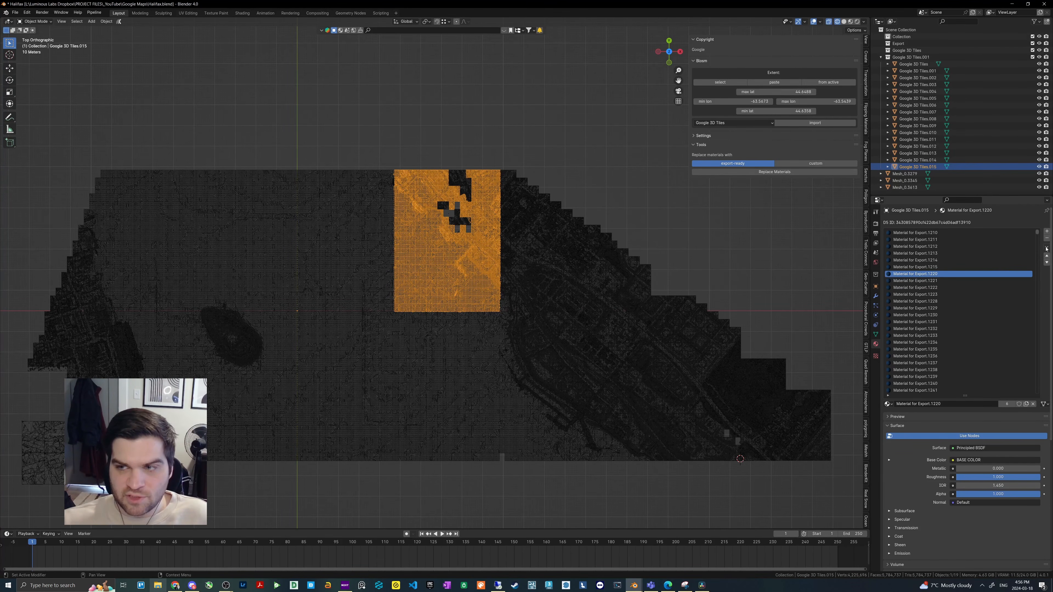
click(1047, 246)
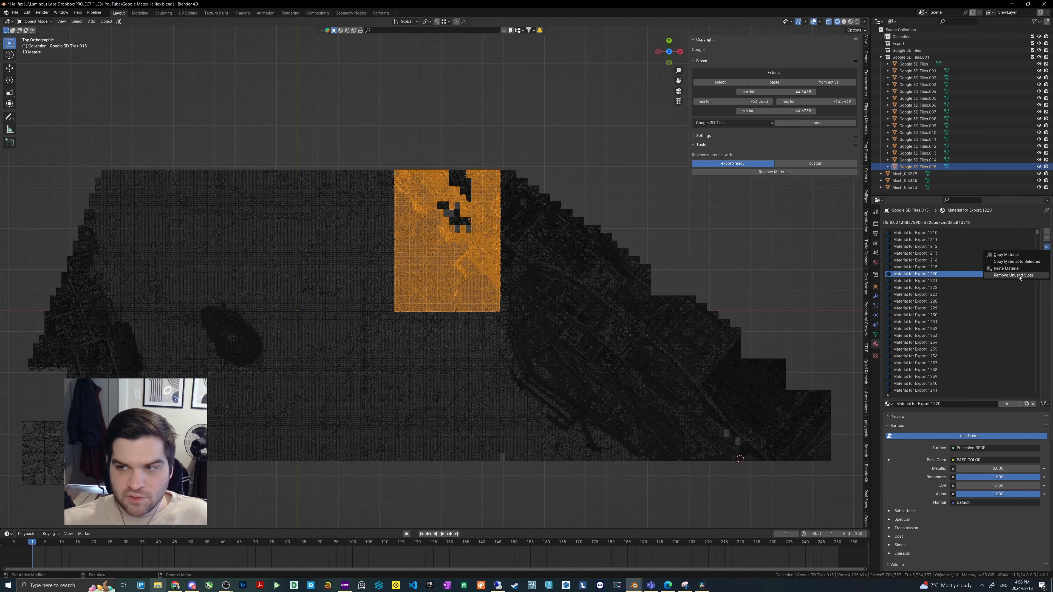
click(1020, 276)
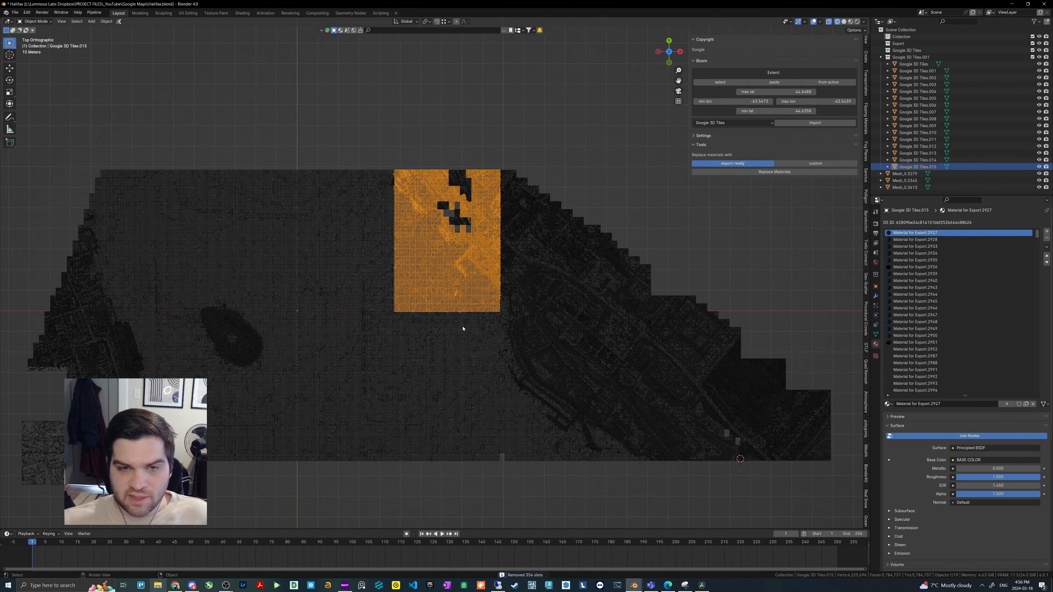
- Select the remaining lower half of the strip and remove its unused material slots
click(463, 328)
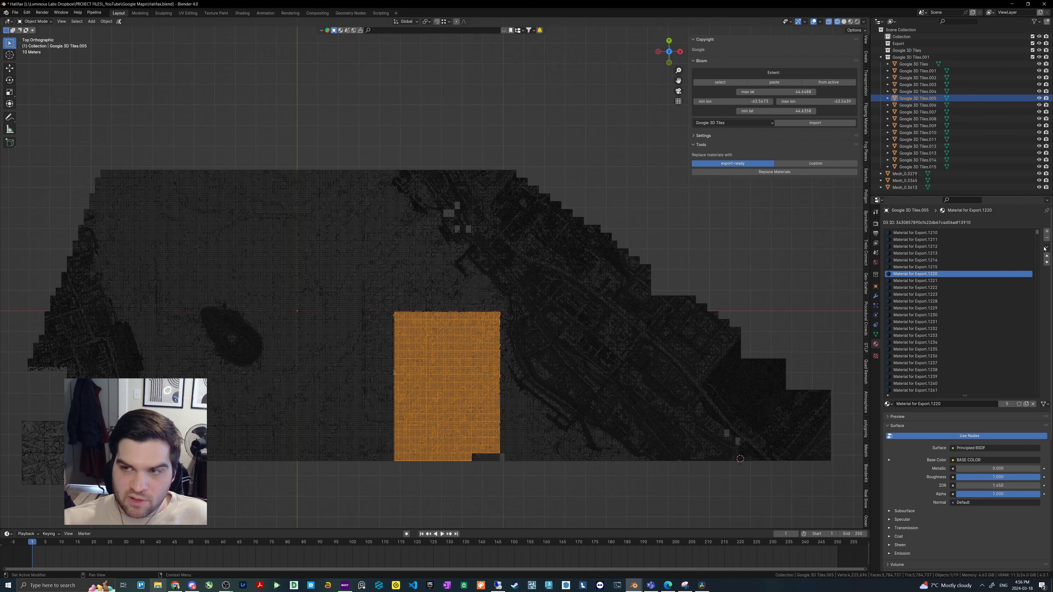
click(1045, 247)
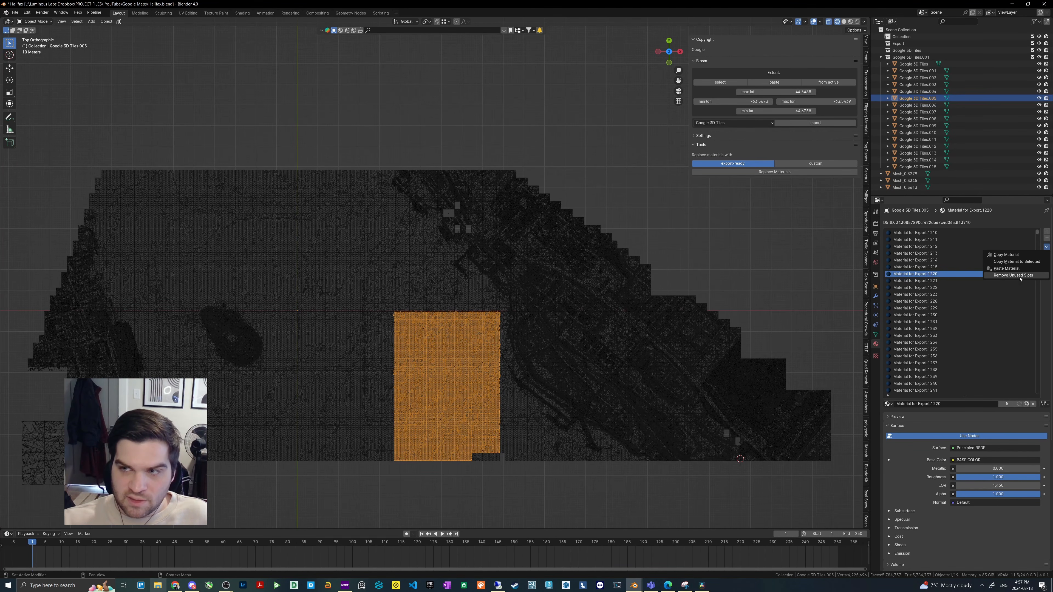
click(1019, 276)
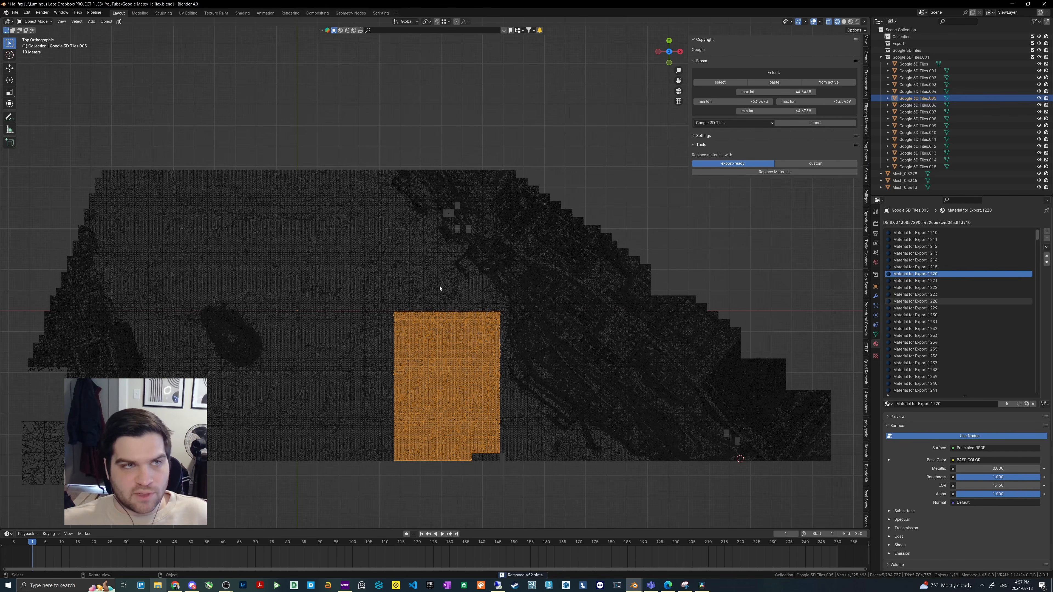
- Select the separated upper half of the strip and export it as Halifax14.fbx with Copy path mode, limited to selected objects
click(440, 289)
click(14, 13)
mouse_move(38, 117)
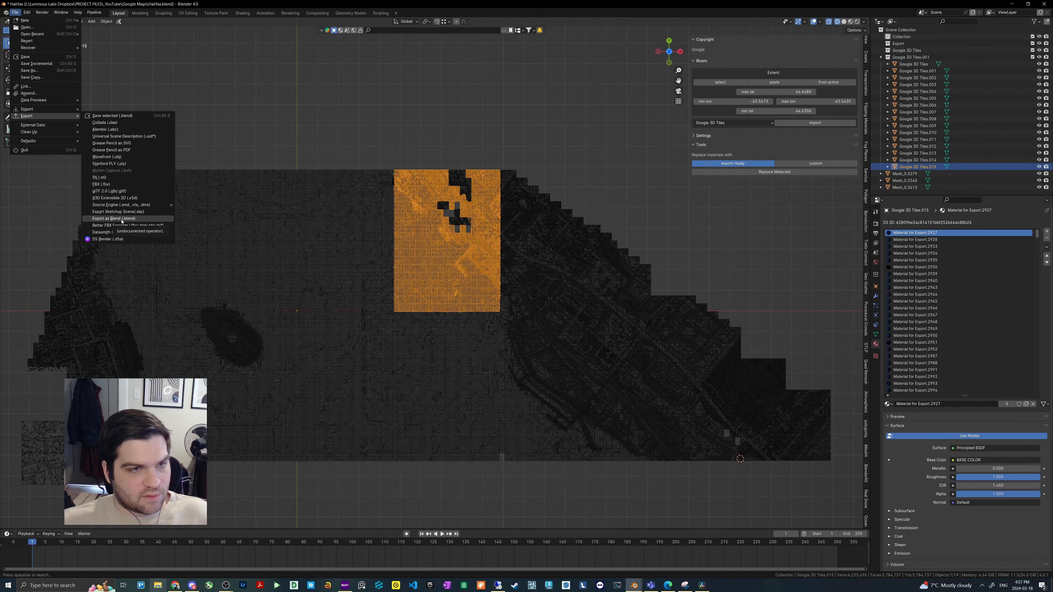
click(101, 185)
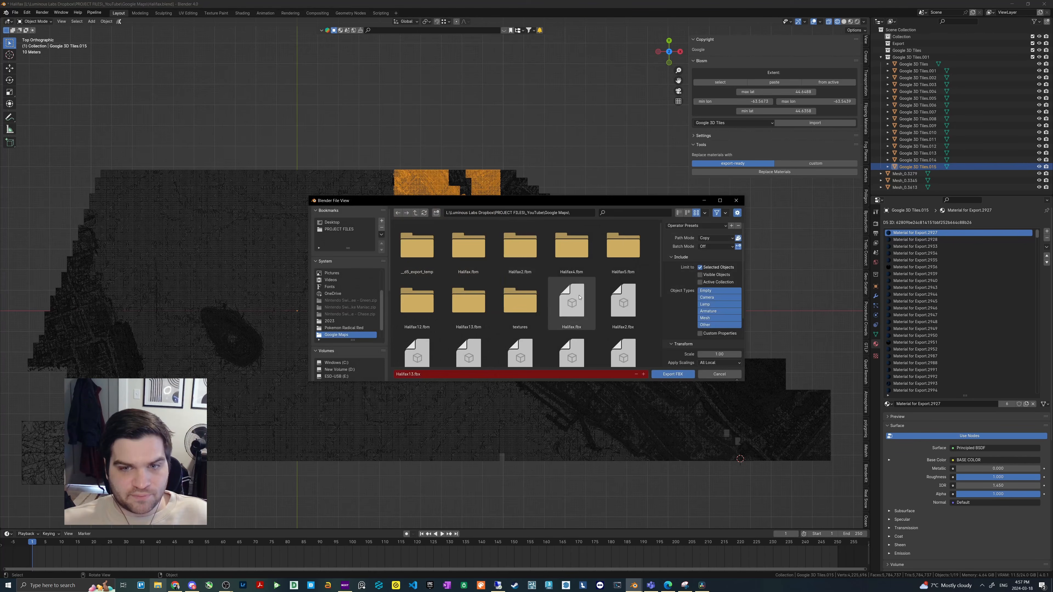
scroll(538, 315, down, 4)
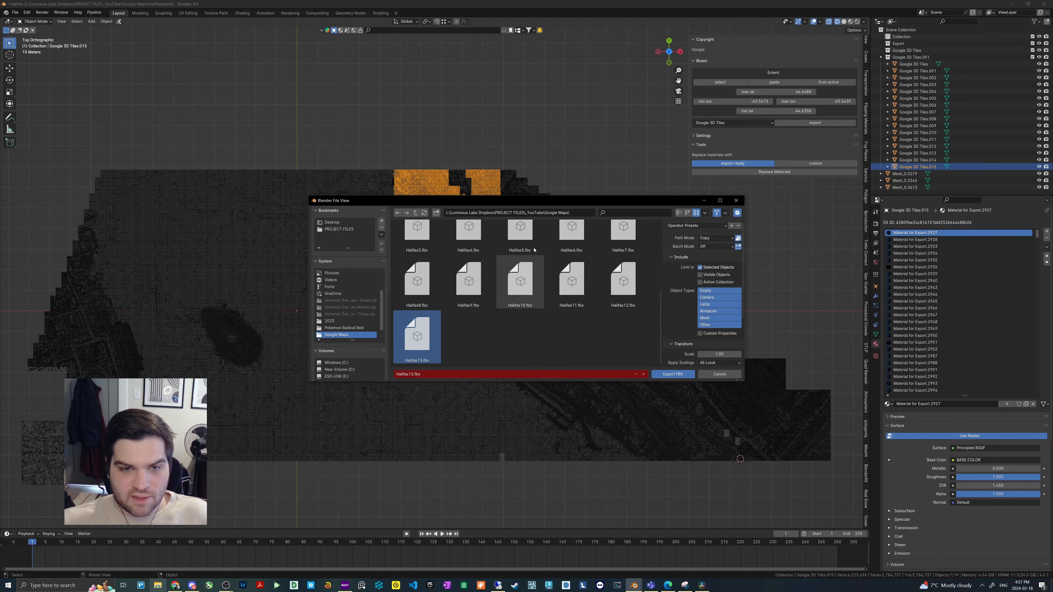
click(414, 375)
drag(414, 374, 412, 375)
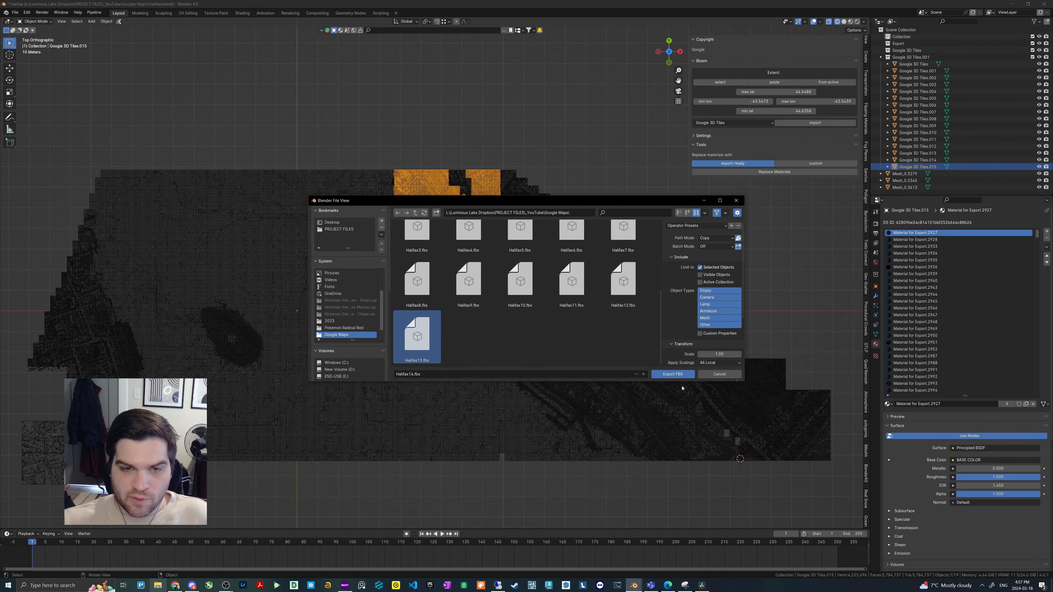
click(684, 374)
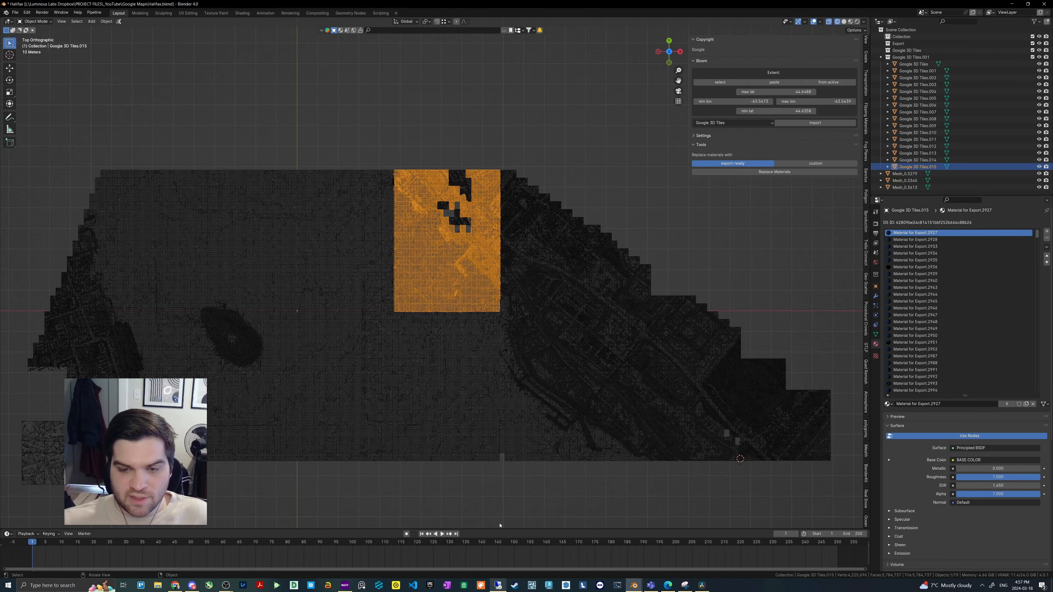
- Switch to Lumion, select the unsplit tile strip model to identify its source file, and return to Blender
click(374, 324)
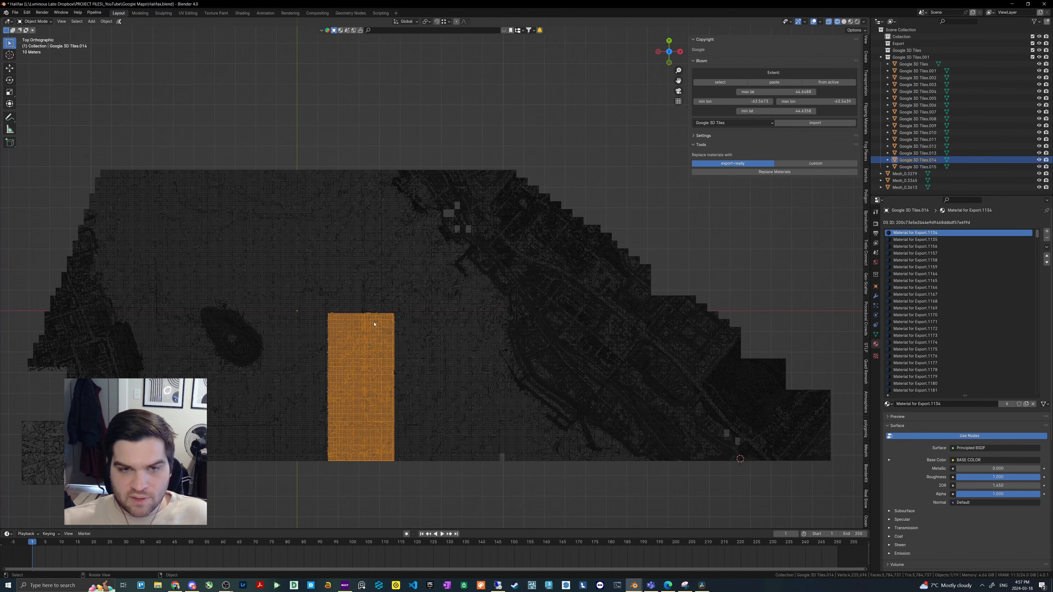
click(446, 309)
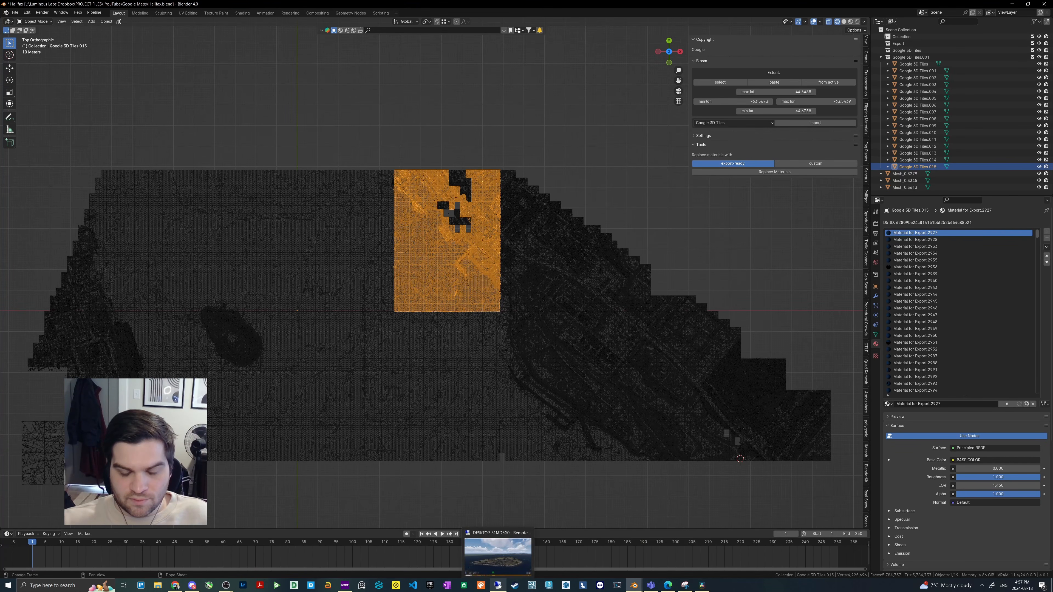
click(498, 585)
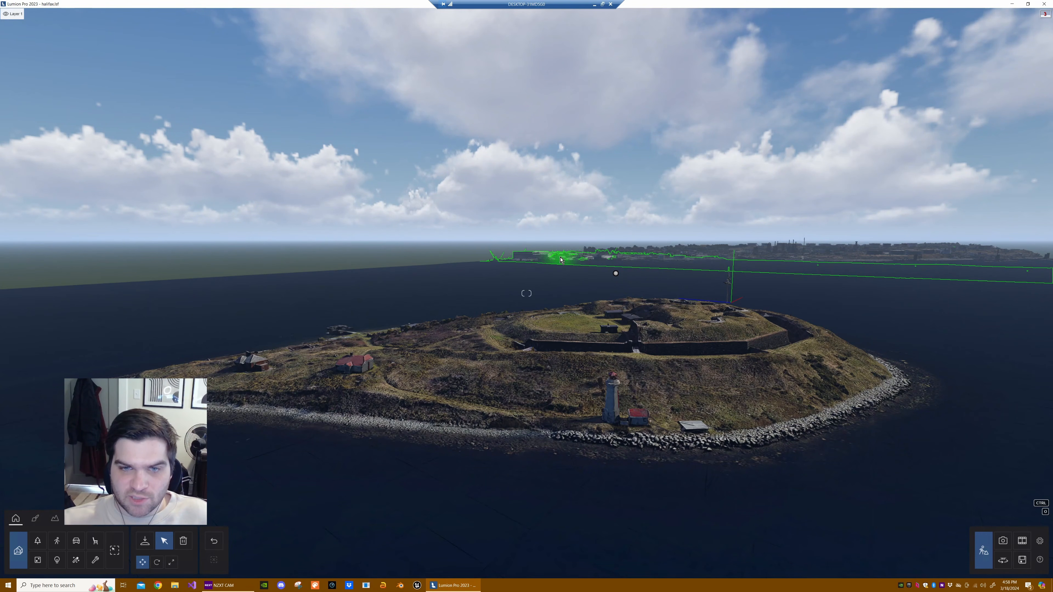
click(588, 264)
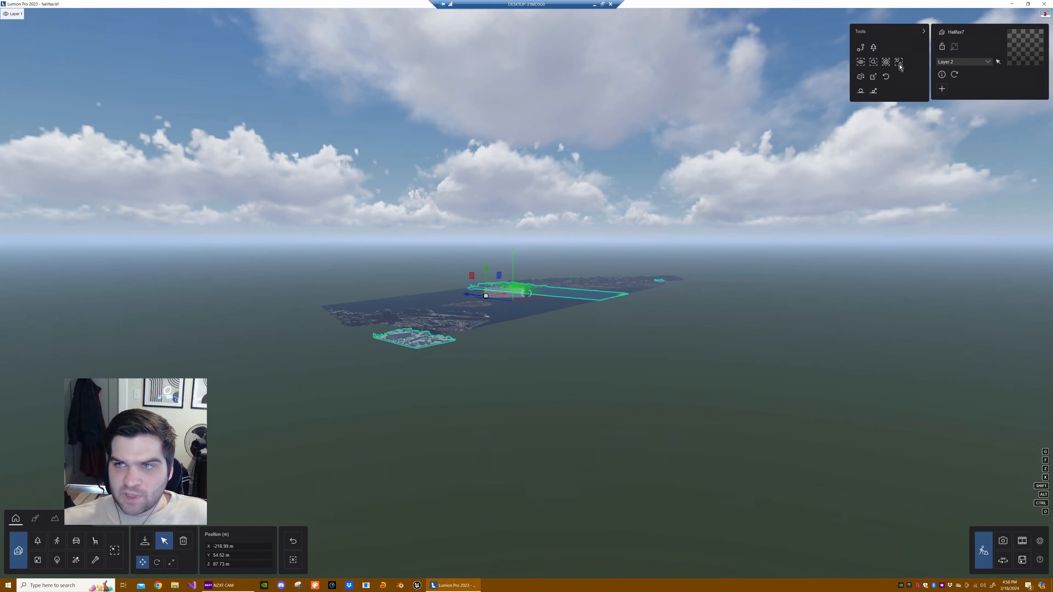
mouse_move(628, 3)
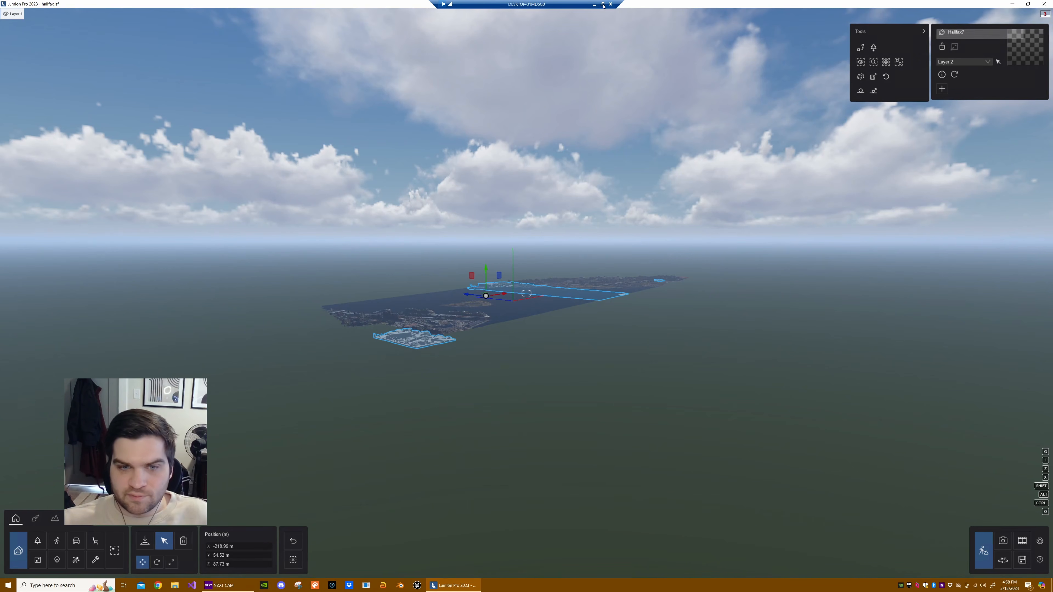
click(594, 4)
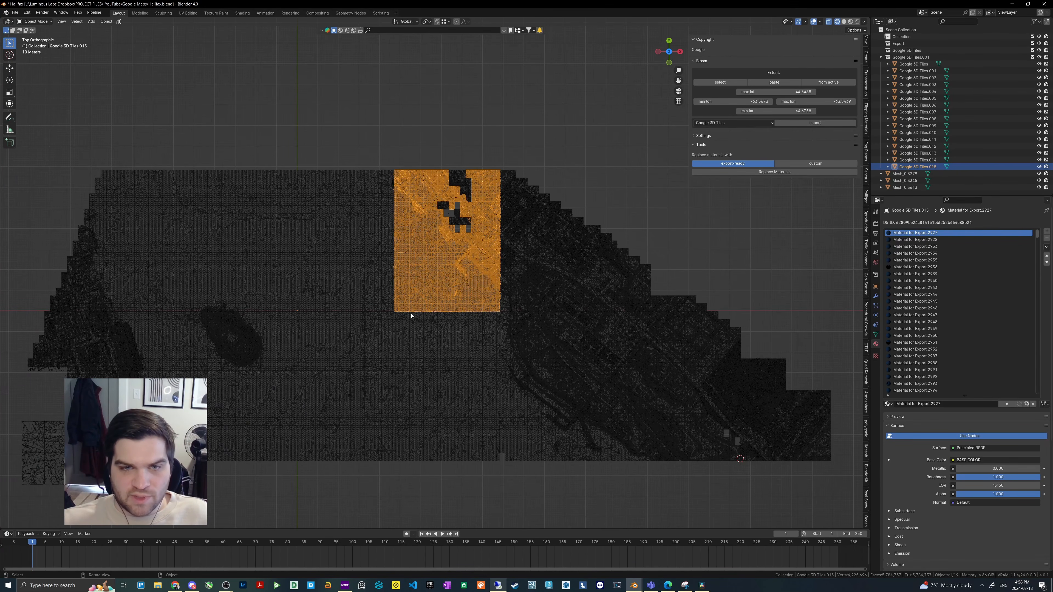
- Select the remaining lower half of the strip and export it as FBX over the existing Halifax7.fbx
click(436, 344)
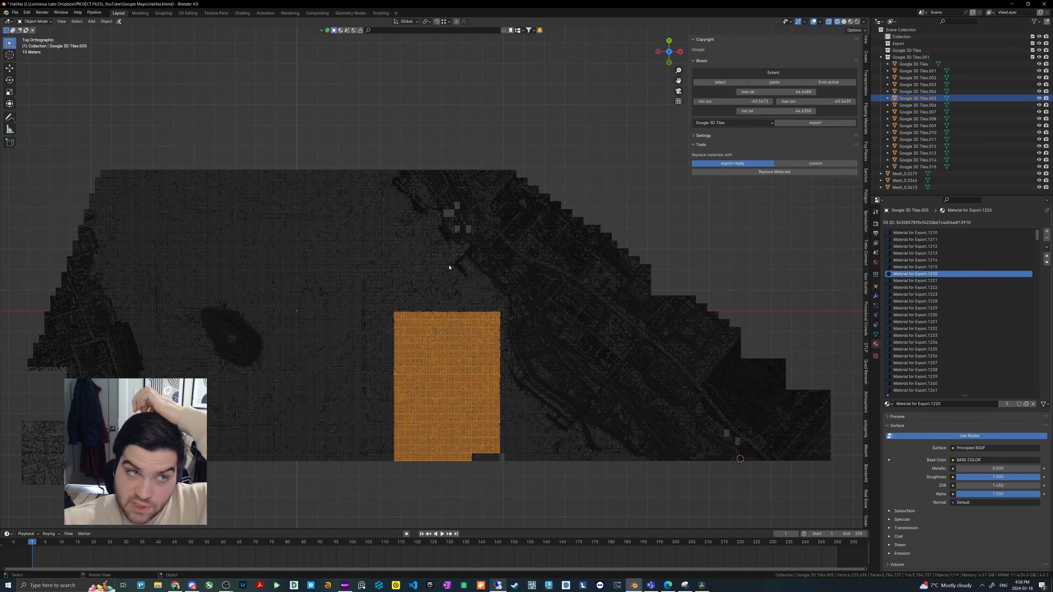
click(14, 12)
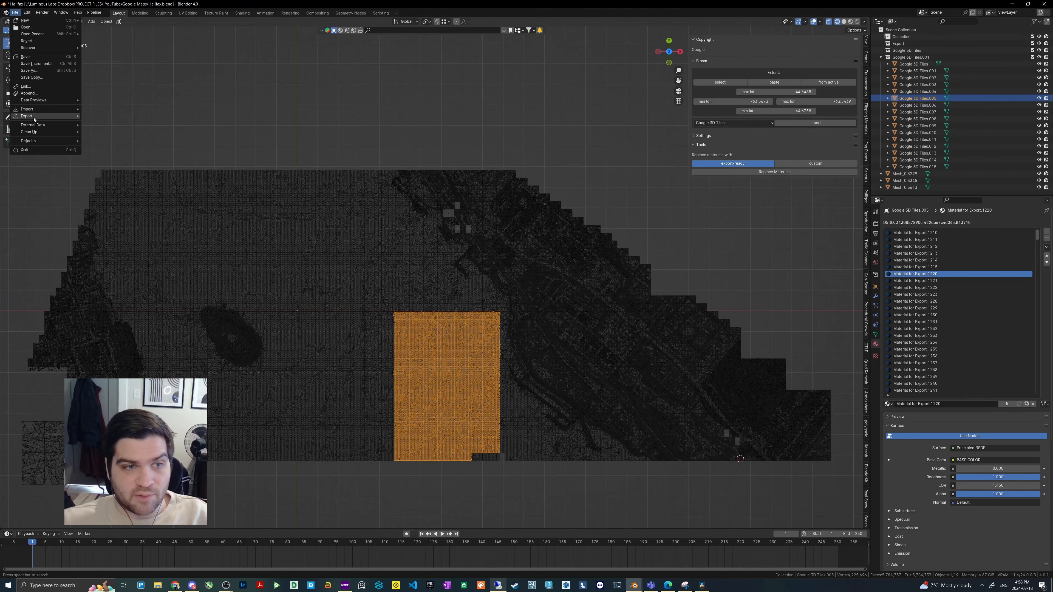
mouse_move(50, 116)
click(123, 184)
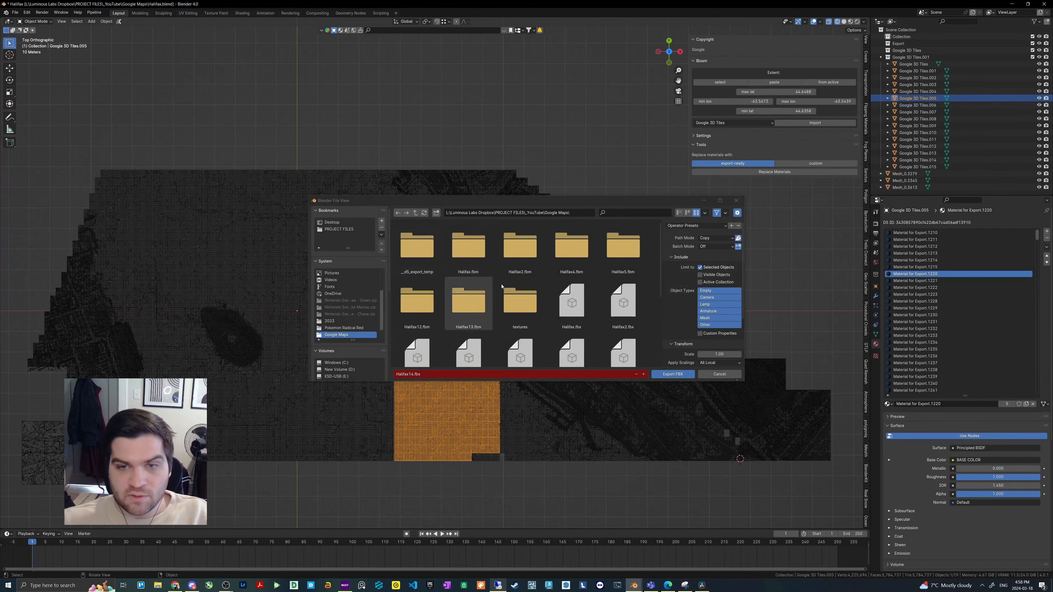
scroll(584, 297, down, 2)
double_click(623, 302)
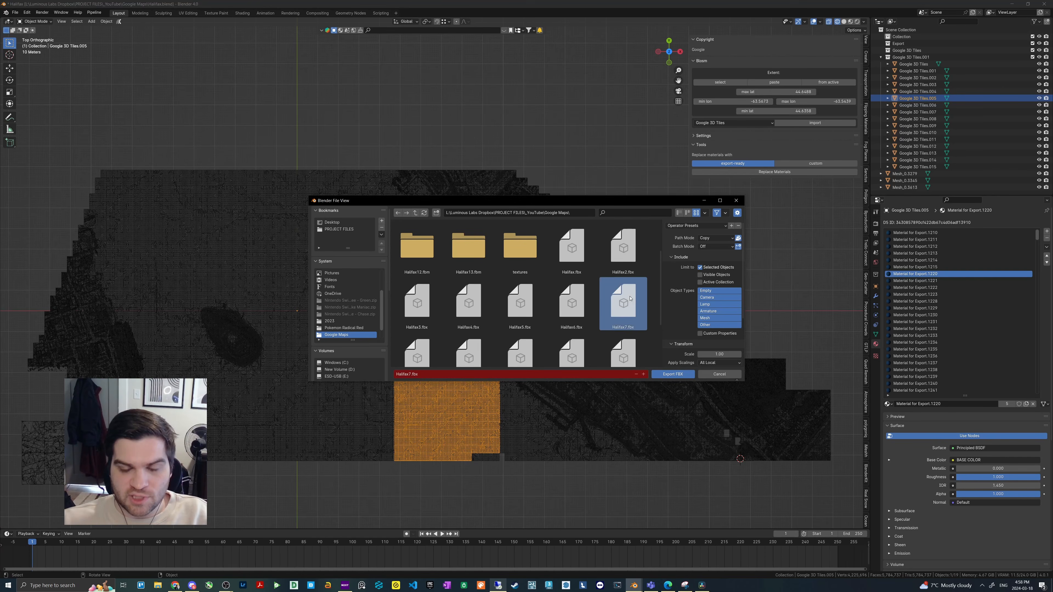
- Switch to Lumion and re-import the selected Halifax7 model from its updated file
scroll(562, 364, up, 2)
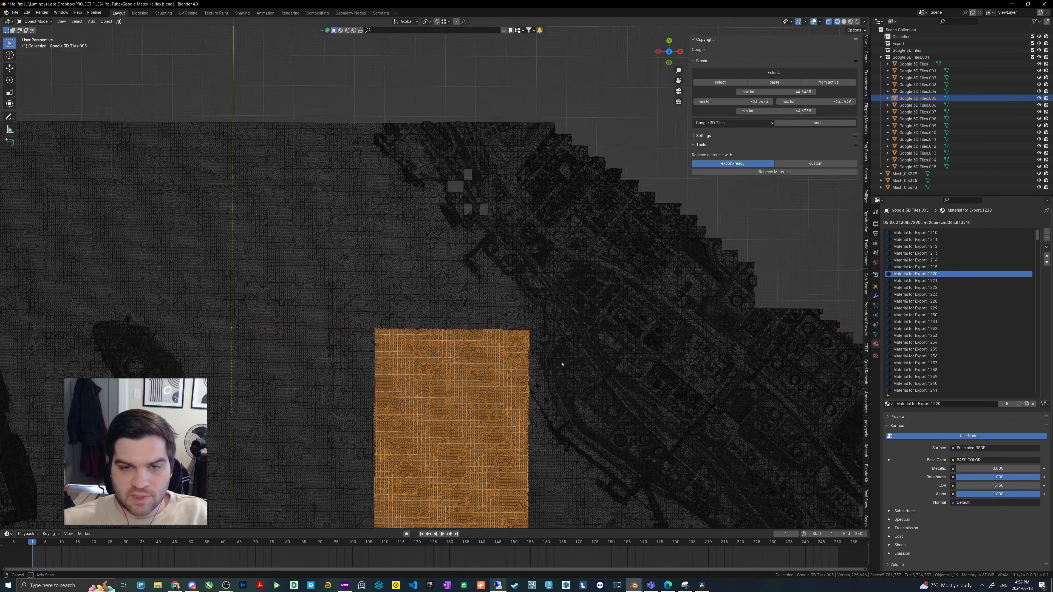
middle_drag(559, 364, 463, 289)
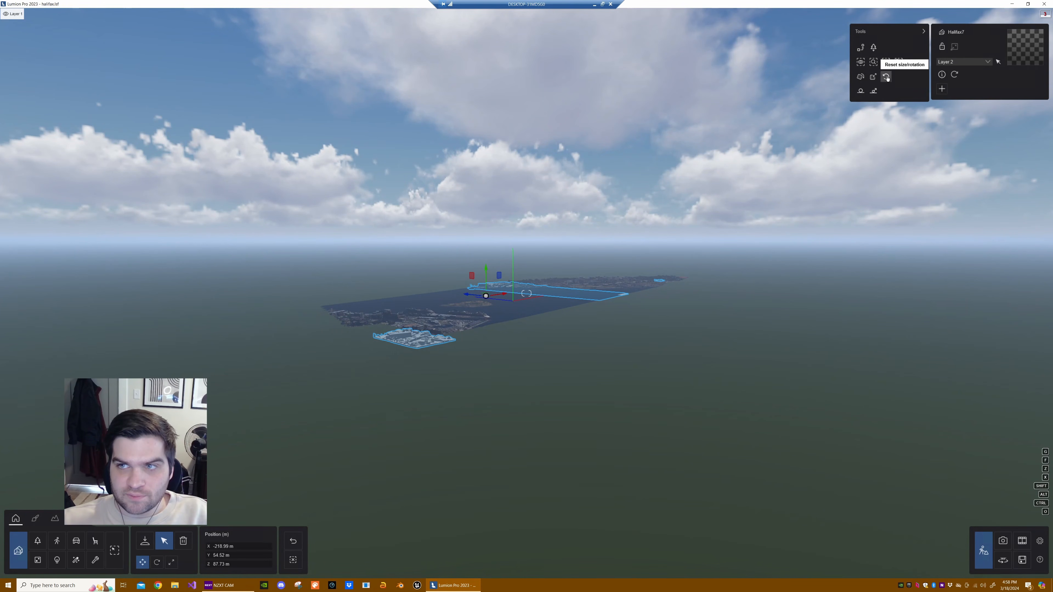
click(957, 77)
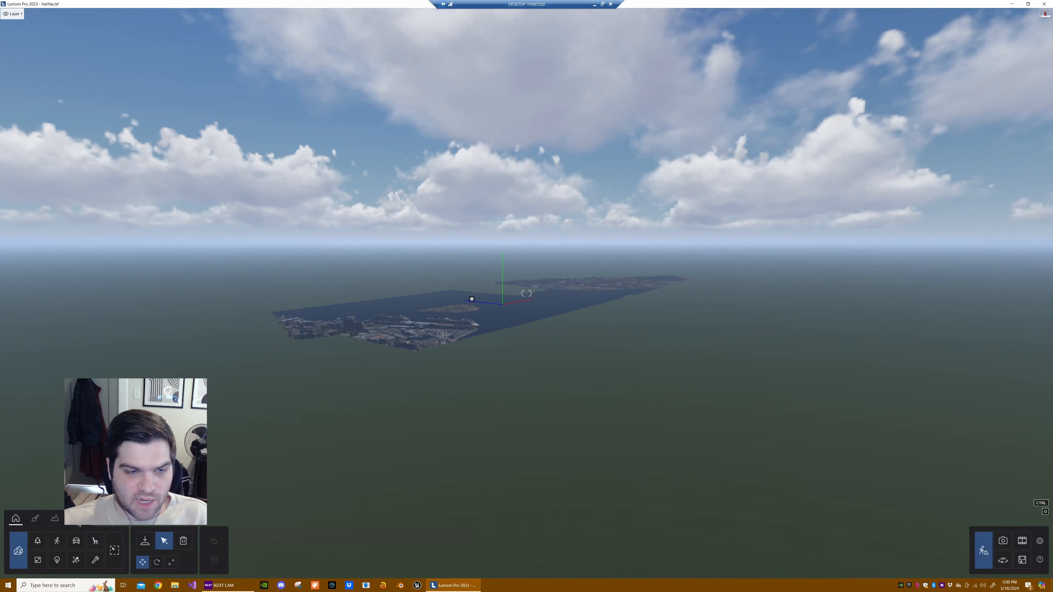
- Import Halifax14.fbx as a new model and place one copy on the water behind the island
click(146, 541)
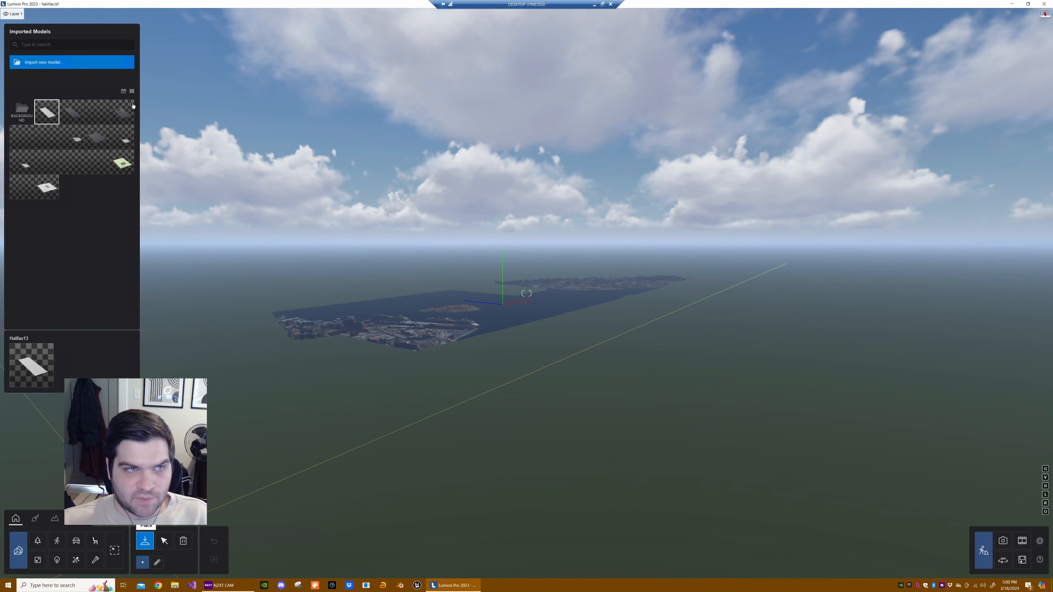
click(48, 64)
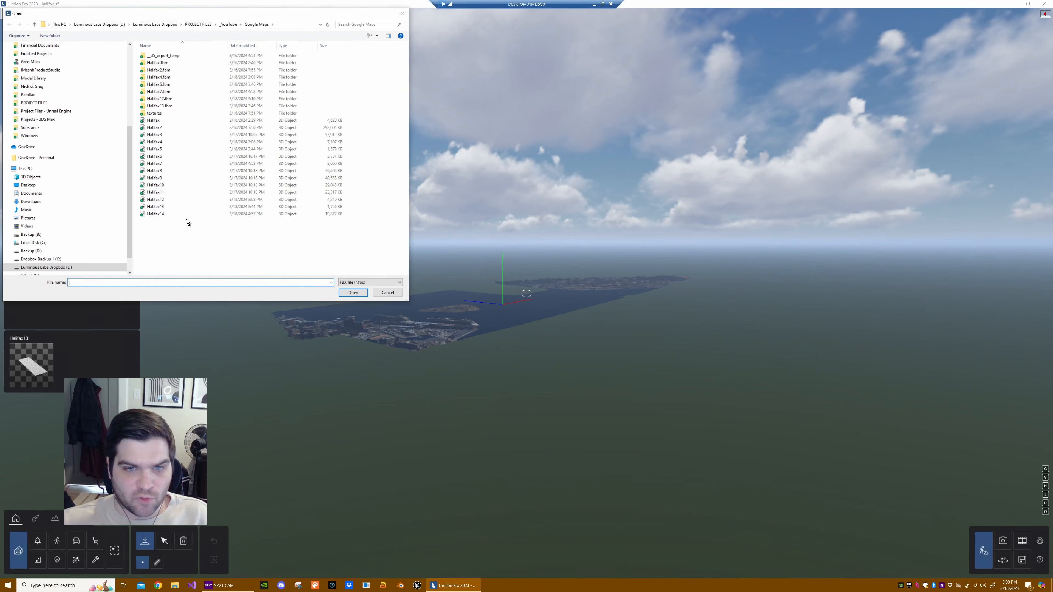
double_click(216, 214)
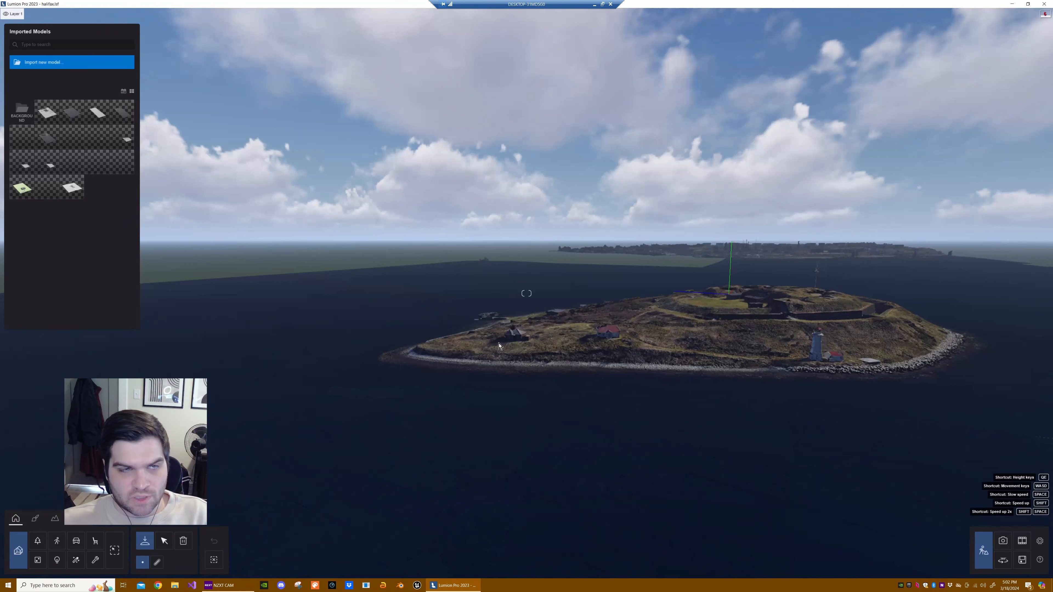
click(54, 119)
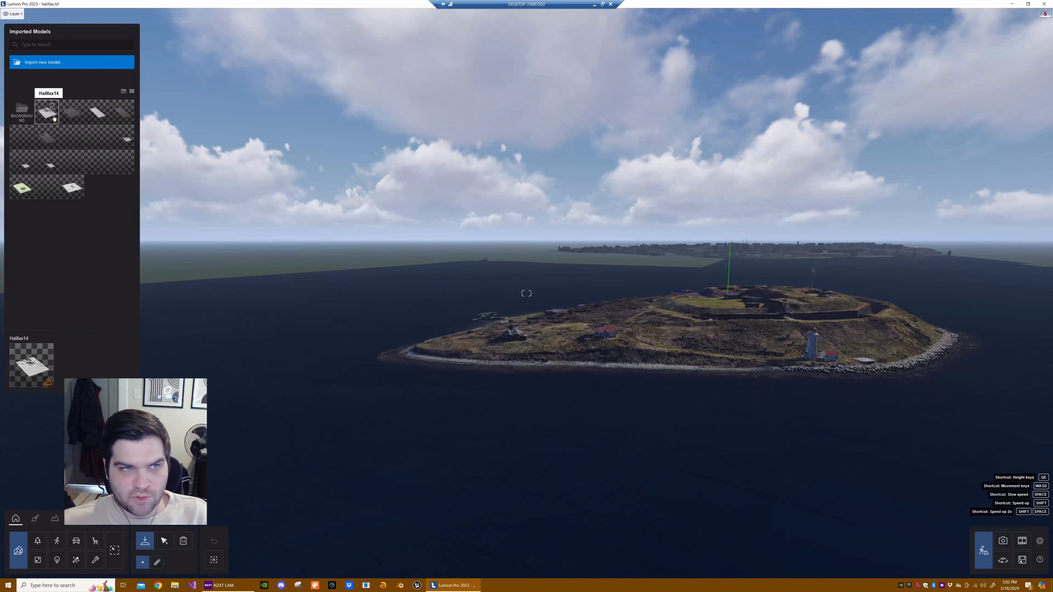
click(493, 274)
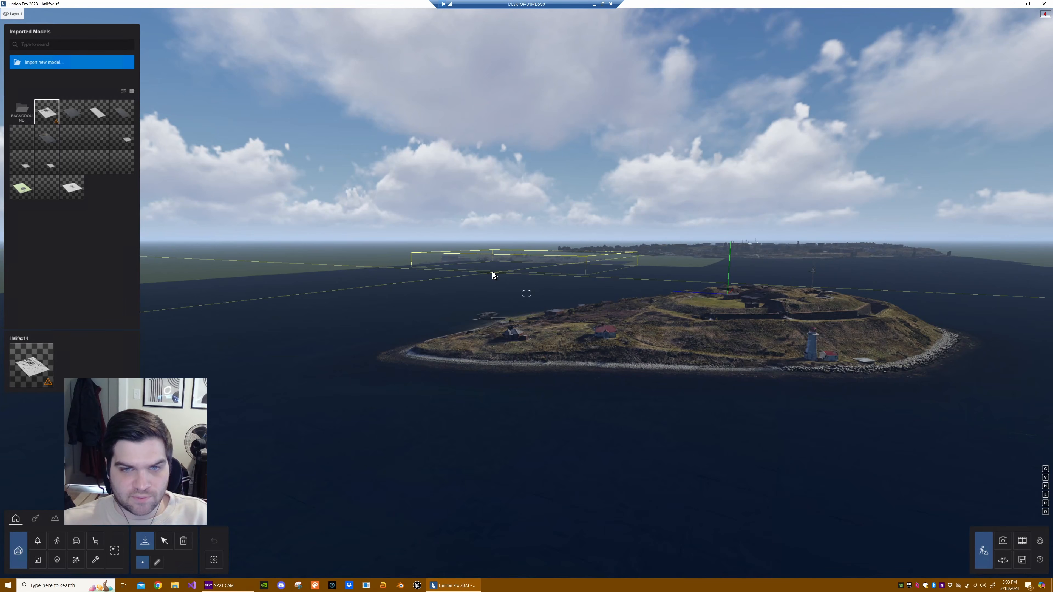
key(Escape)
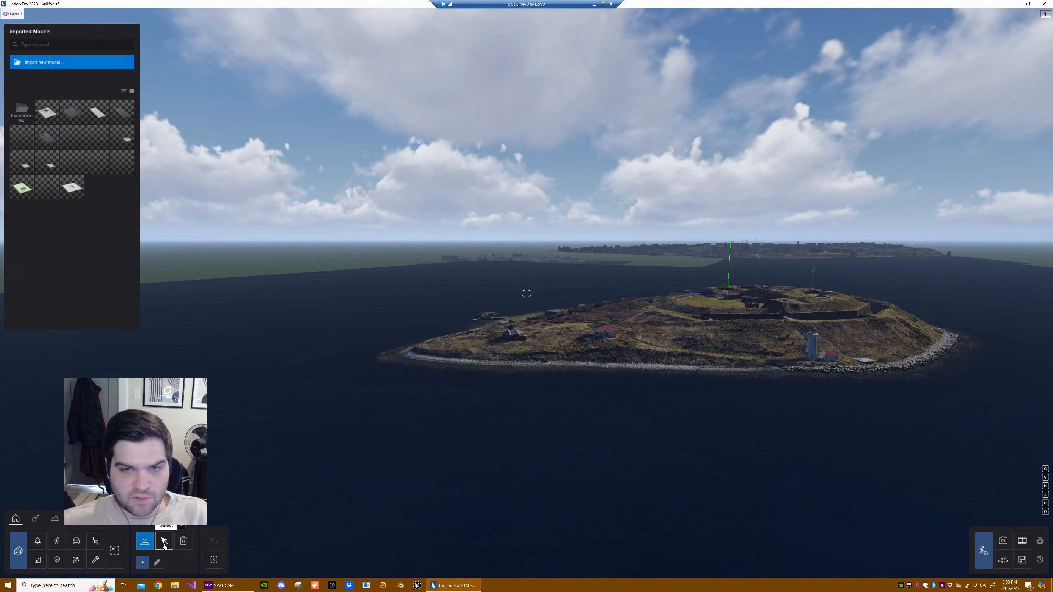
- Select all the tile models together and align their positions so Halifax14 matches the other tiles
click(164, 547)
click(645, 269)
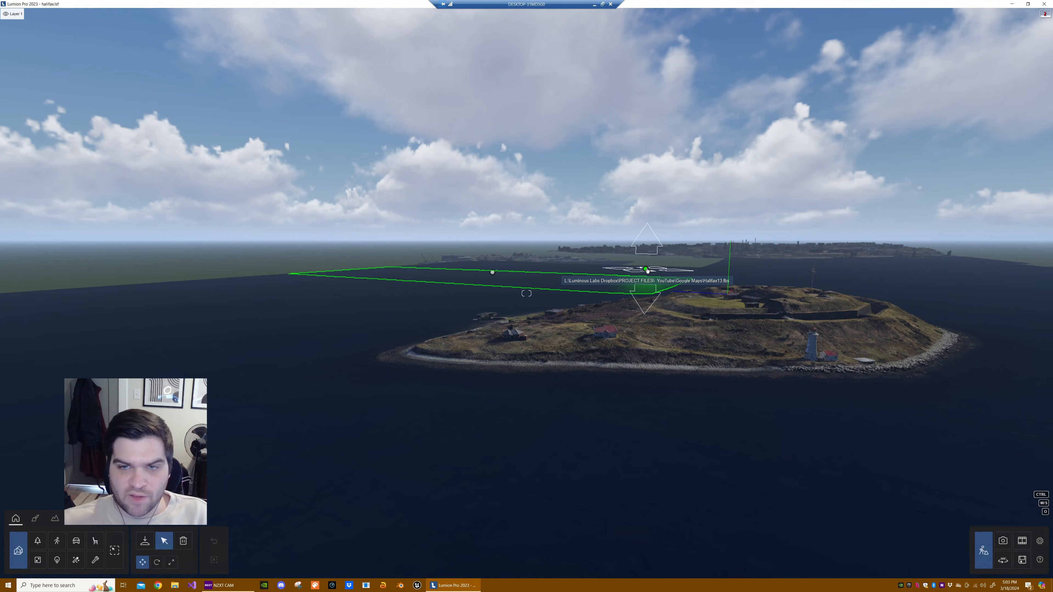
click(647, 270)
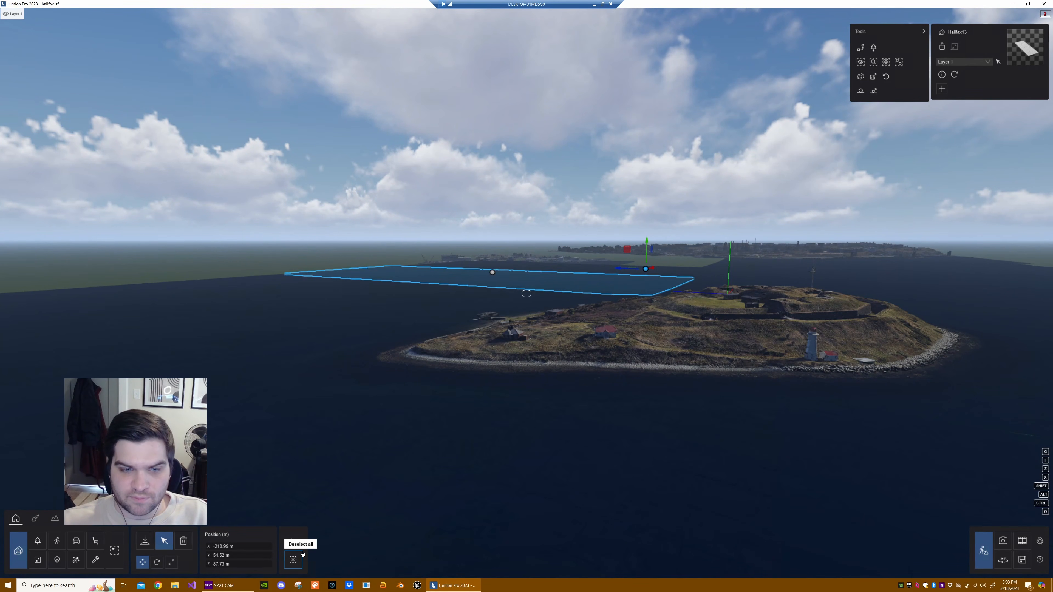
click(293, 562)
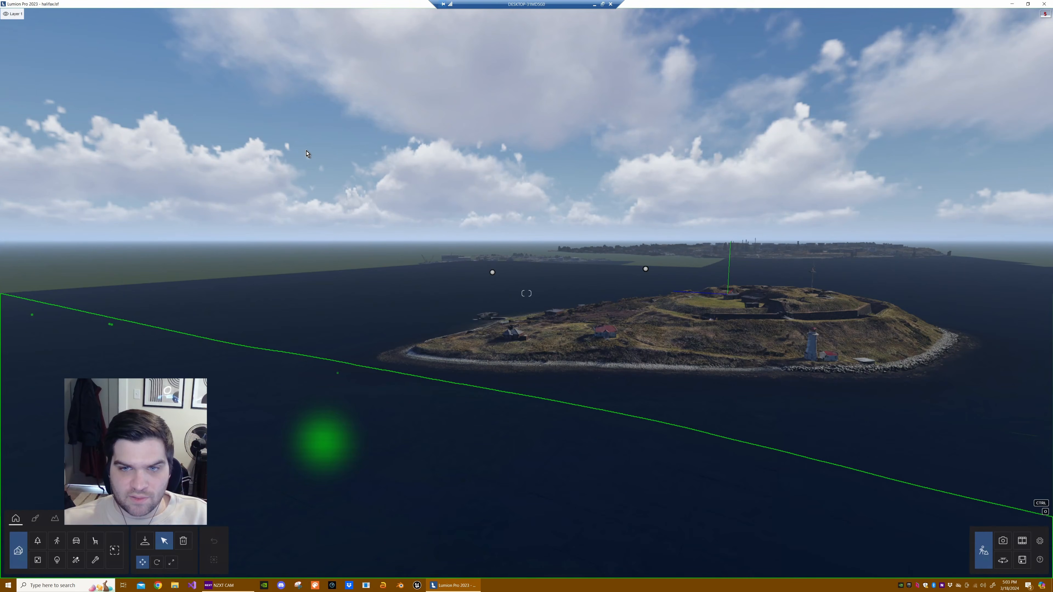
ctrl+drag(307, 154, 802, 363)
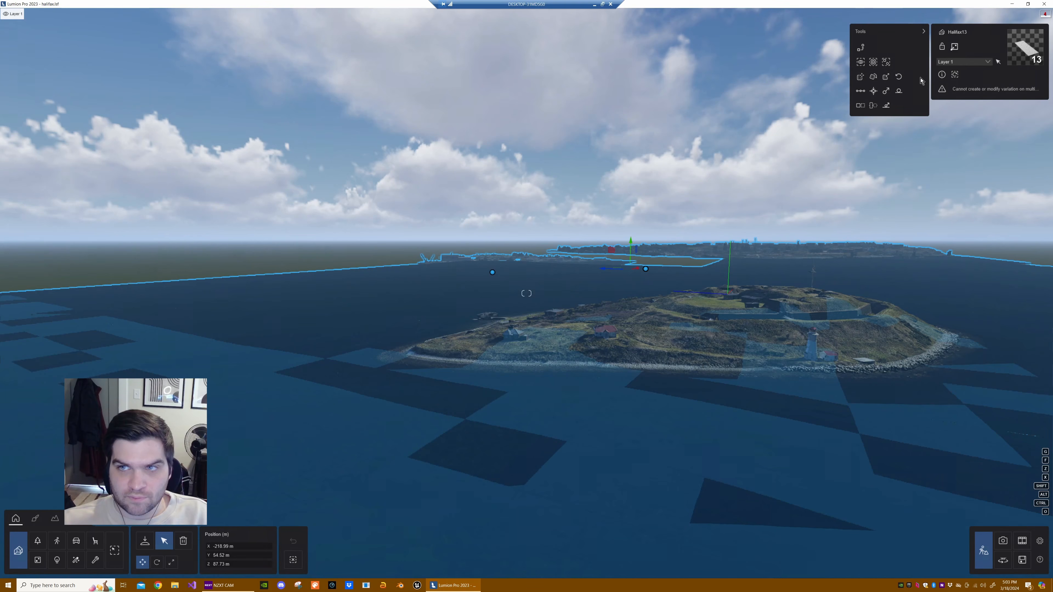
click(874, 91)
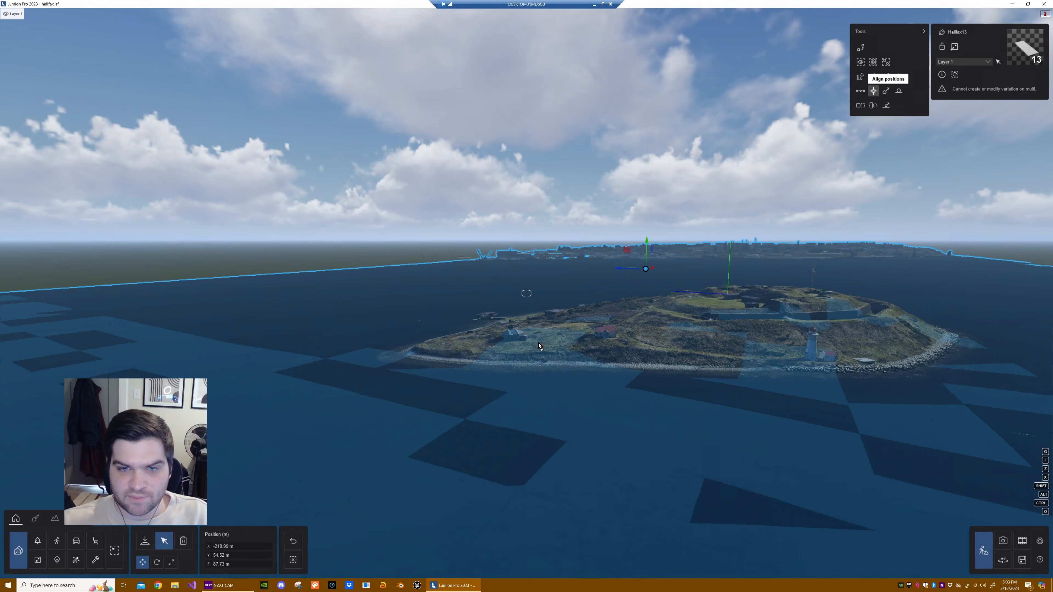
- Examine the aligned tiles around the island and harbour, and deselect all models
right_drag(538, 346, 601, 308)
key(w)
key(s)
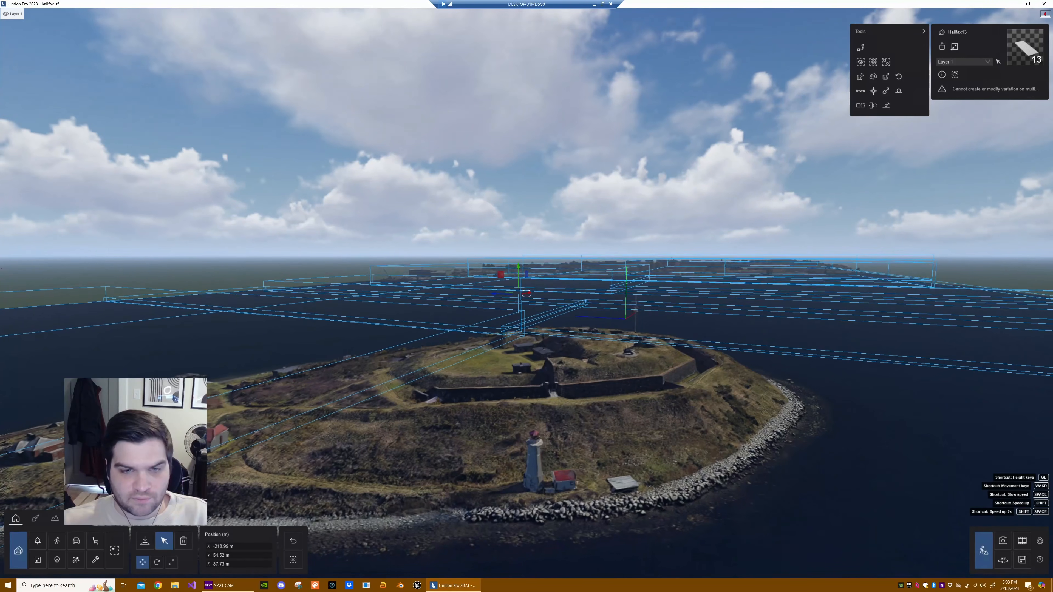
right_drag(493, 282, 480, 293)
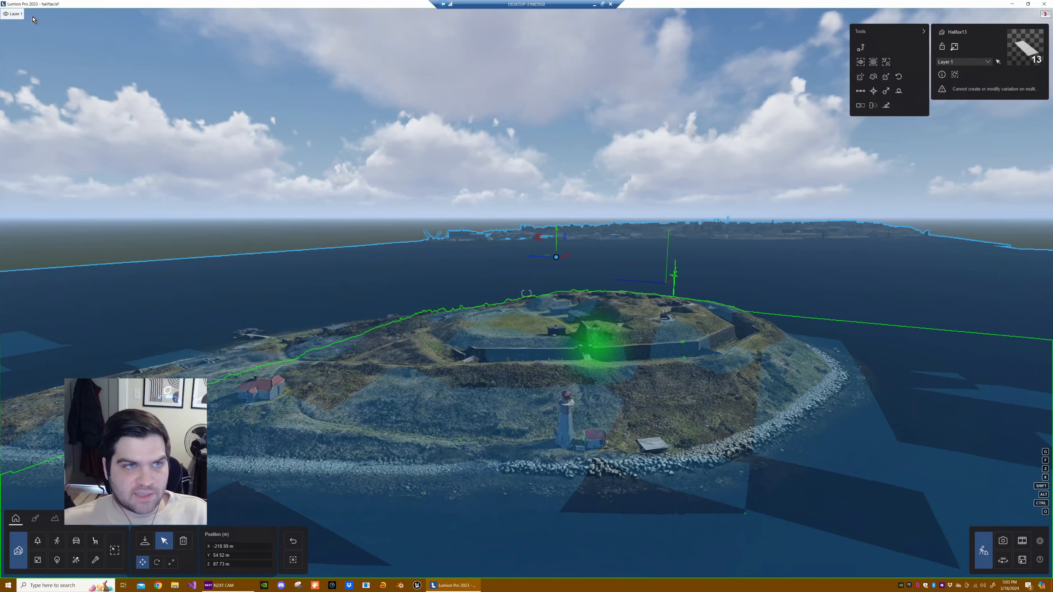
mouse_move(36, 15)
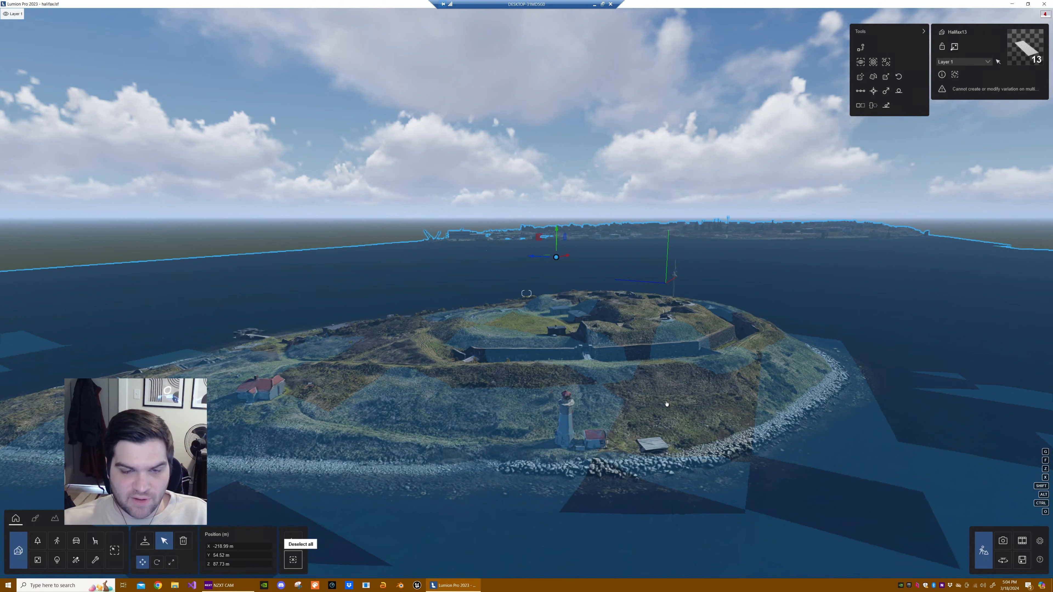
click(293, 560)
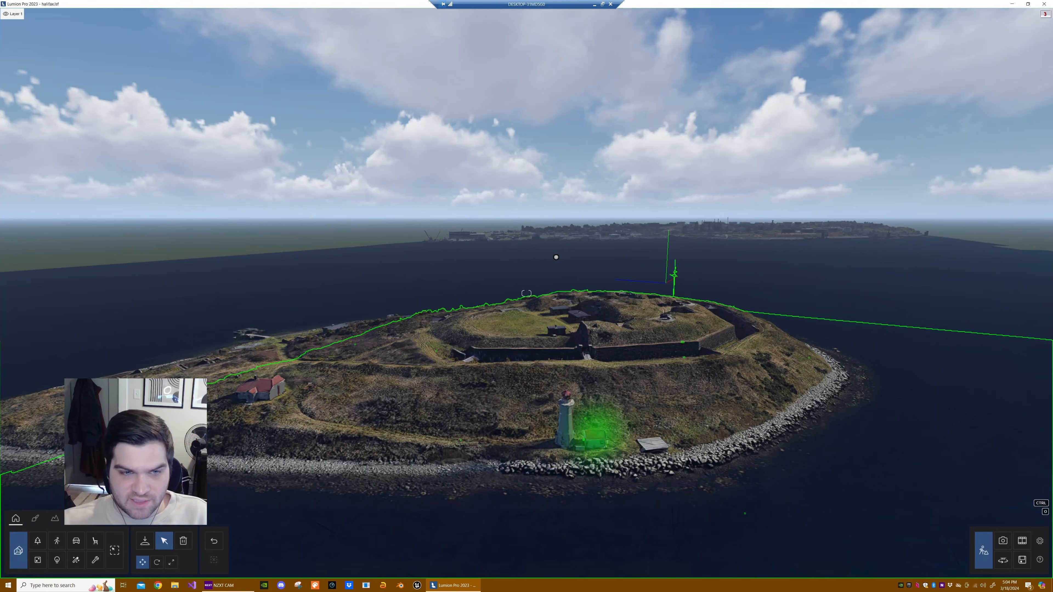
right_drag(601, 432, 614, 418)
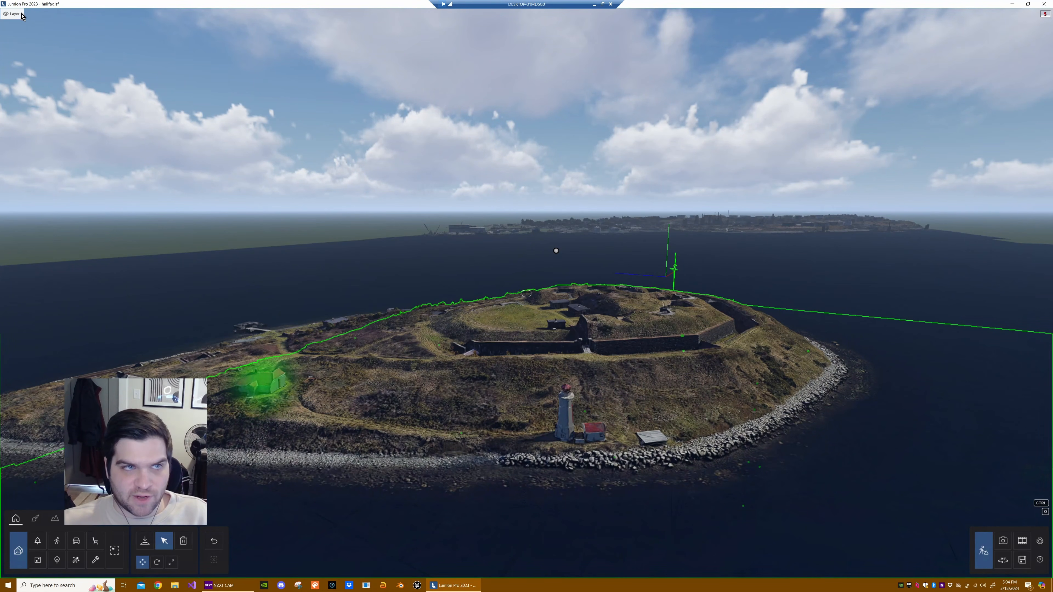
mouse_move(20, 15)
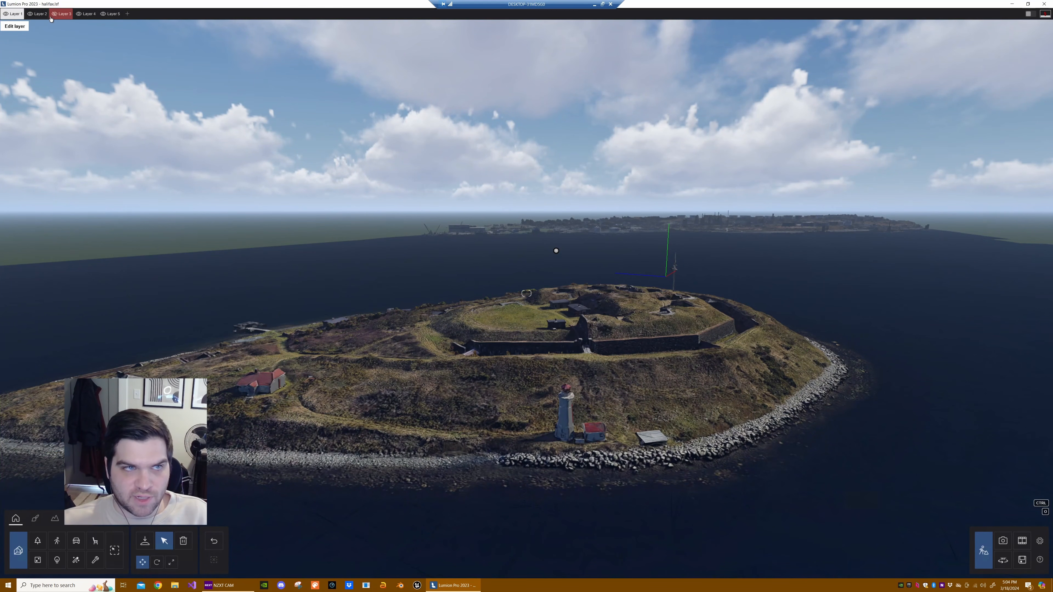
- Toggle the visibility of Layer 2 and Layer 3 to compare the coarse and detailed tiles on the island
click(30, 14)
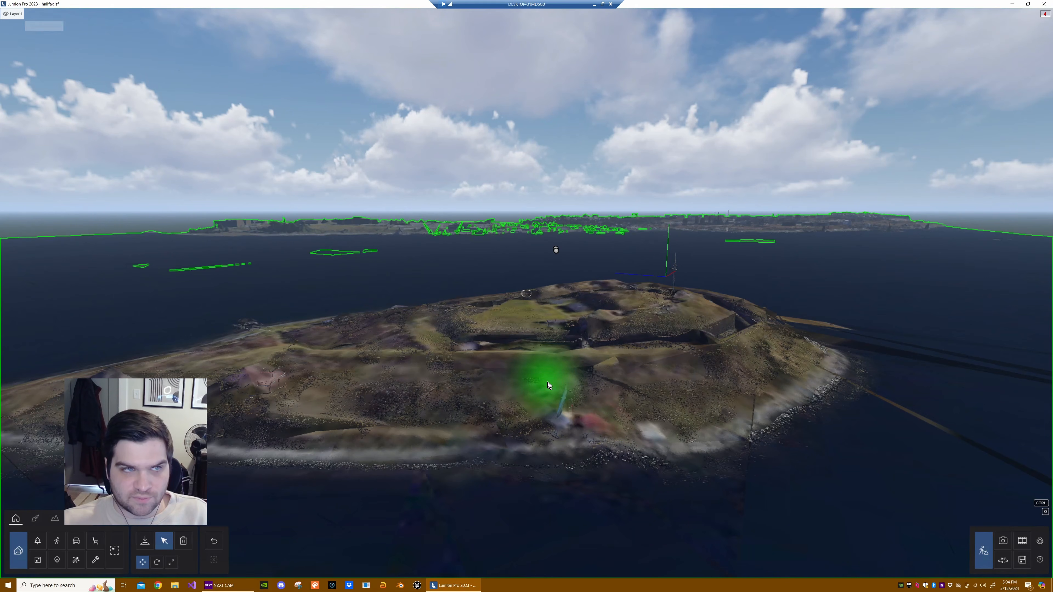
mouse_move(36, 15)
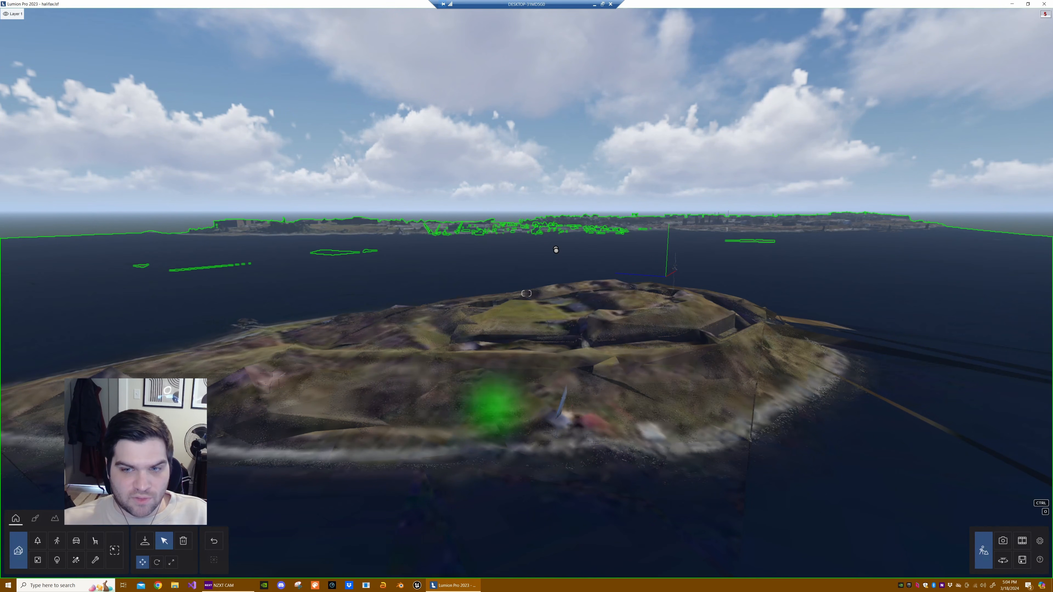
right_drag(585, 406, 923, 280)
key(s)
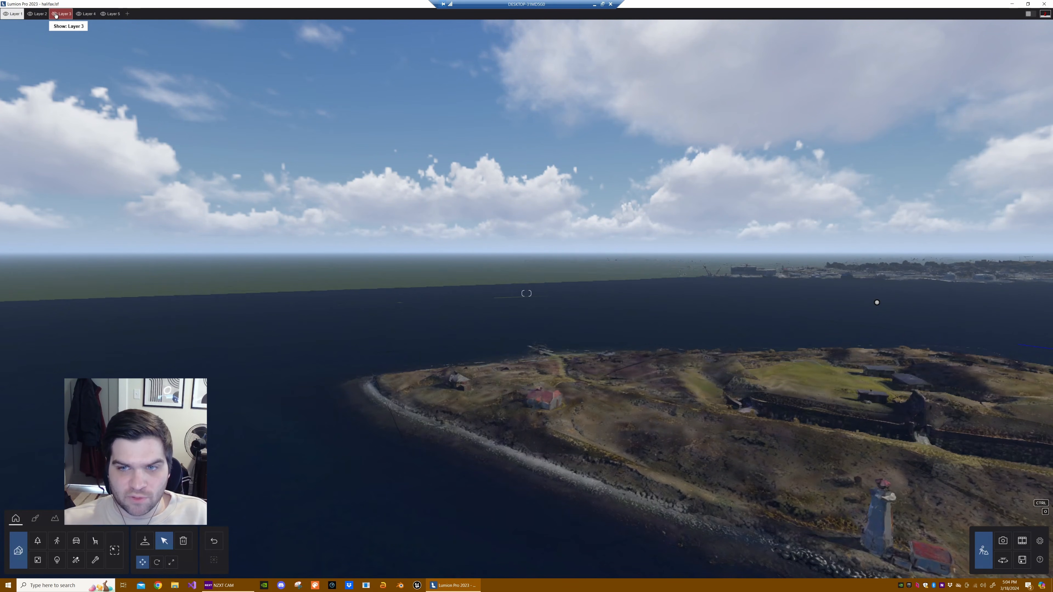
right_drag(434, 325, 635, 323)
right_drag(504, 321, 528, 320)
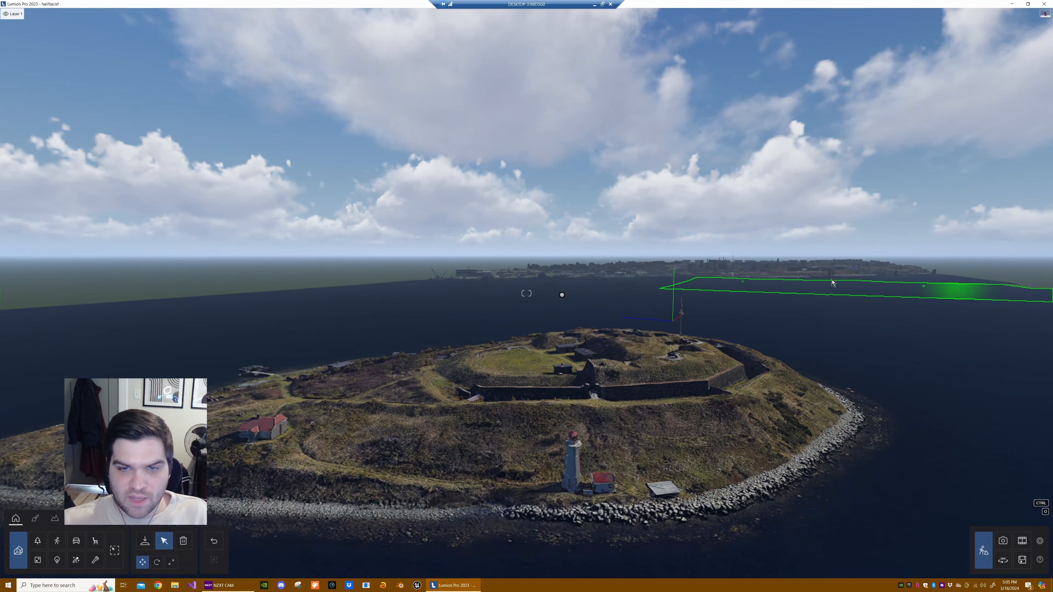
- Compare the cruise ships and waterfront buildings with Layer 3 shown and hidden
right_drag(722, 352, 612, 404)
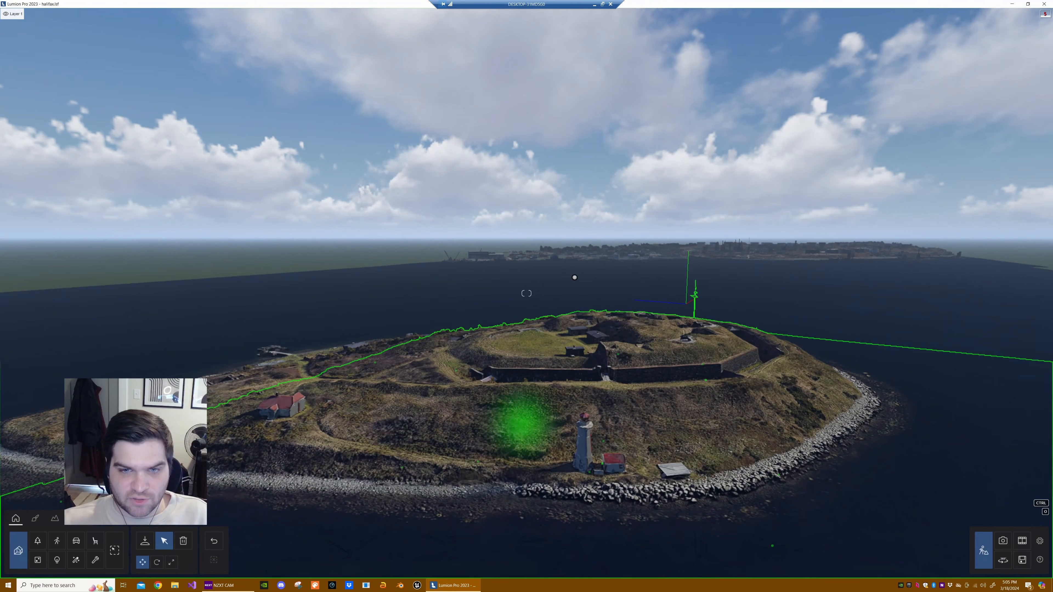
right_drag(779, 316, 647, 285)
right_drag(526, 293, 226, 305)
key(s)
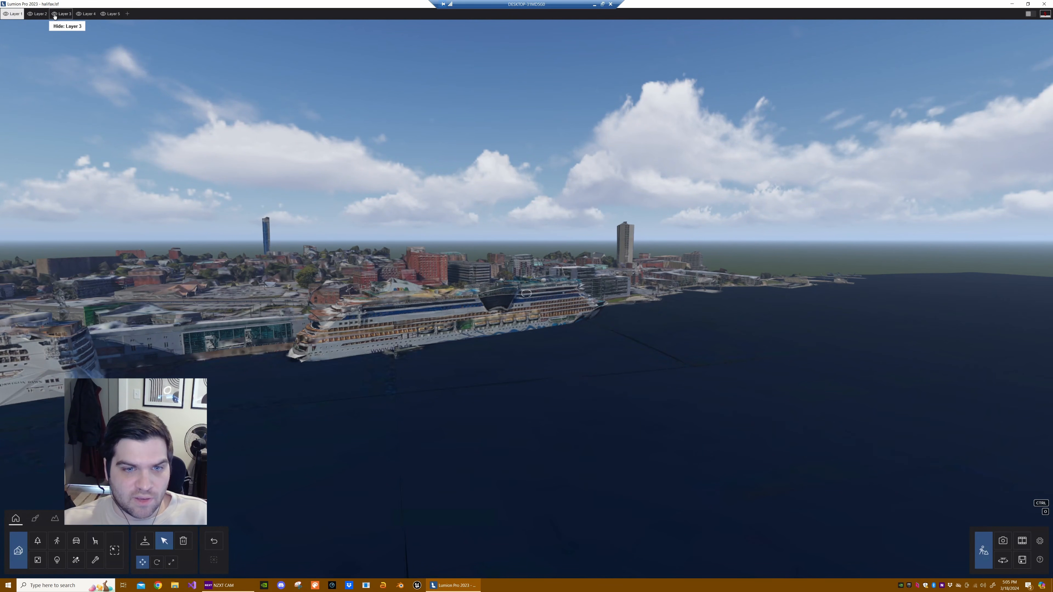
click(523, 373)
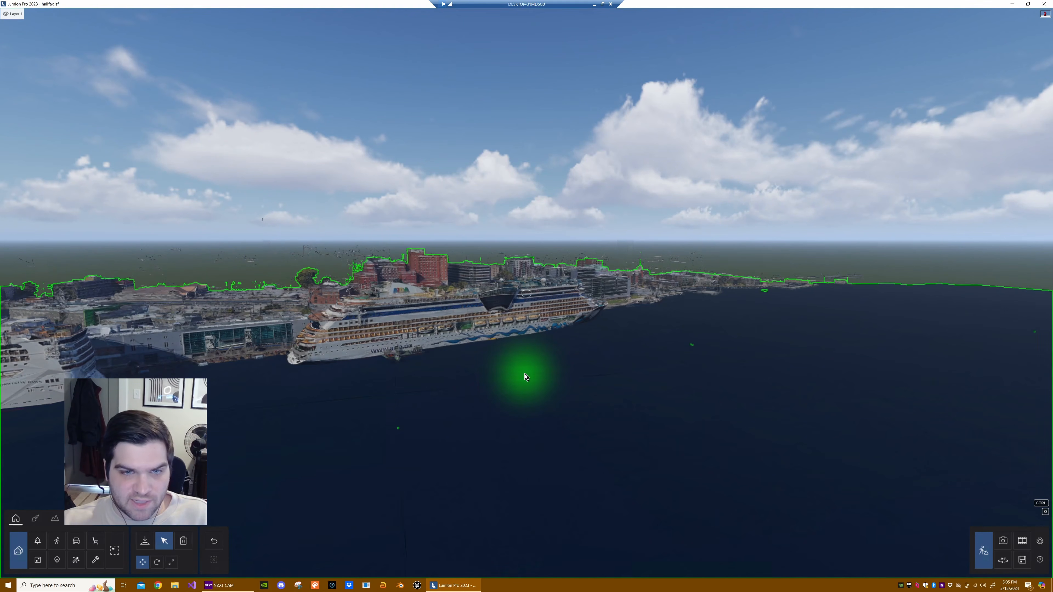
right_drag(623, 361, 501, 356)
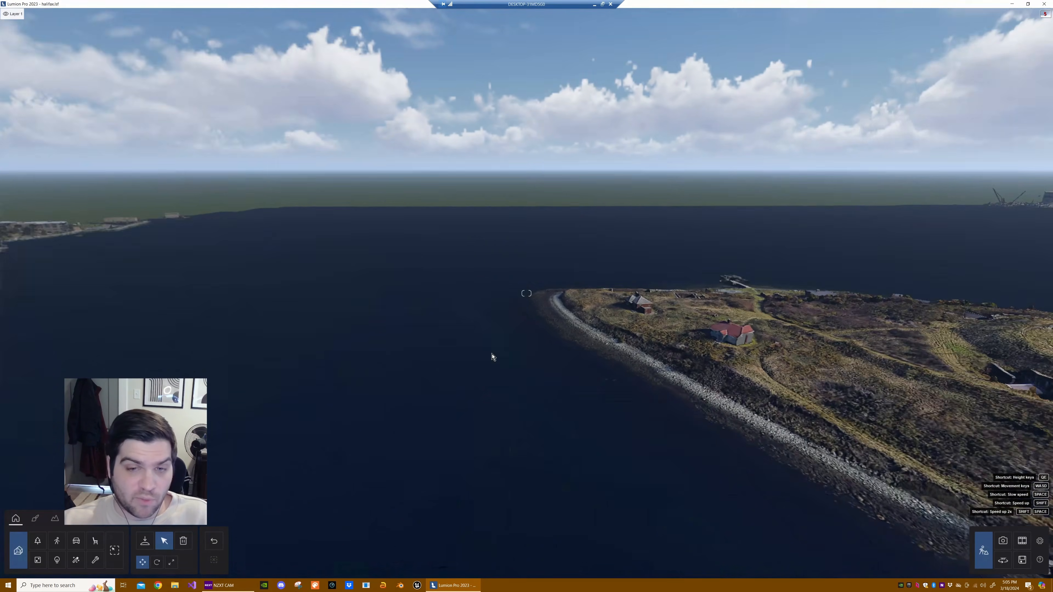
mouse_move(492, 354)
right_down()
mouse_move(518, 357)
mouse_move(504, 376)
mouse_move(507, 360)
right_up()
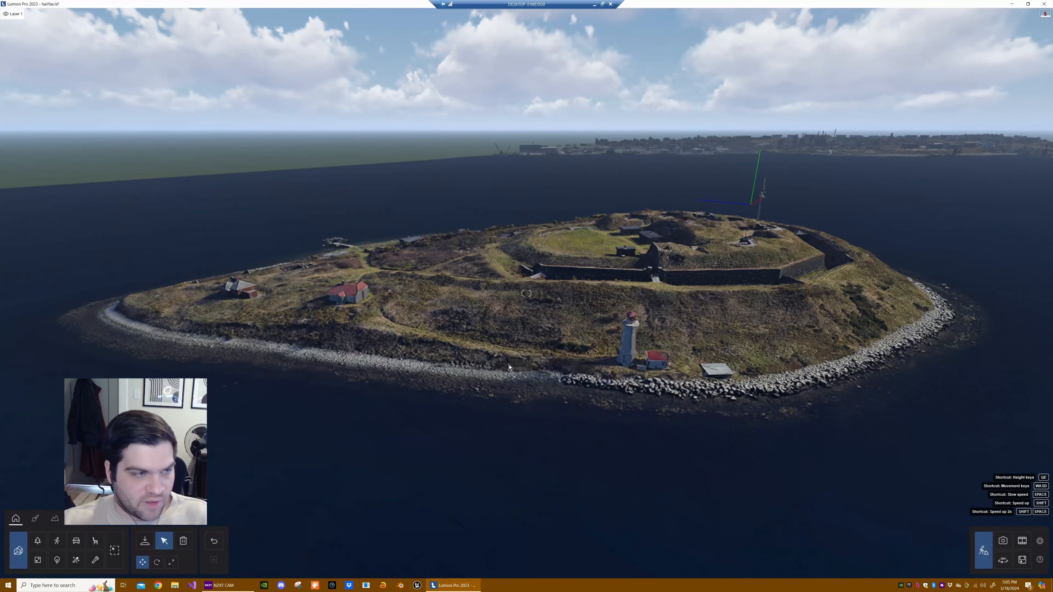
ctrl+click(508, 363)
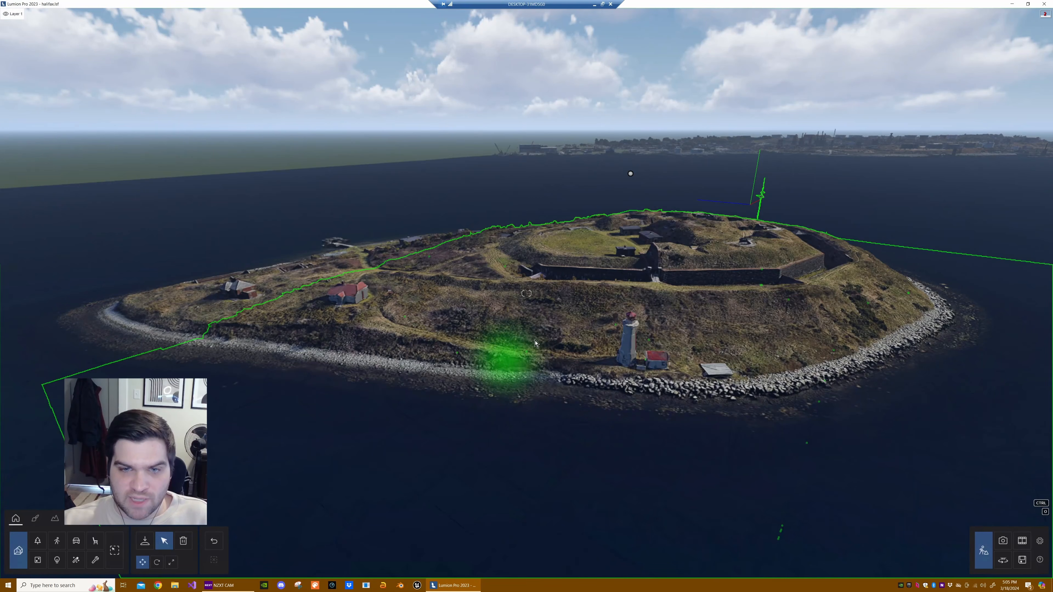
right_drag(508, 361, 672, 345)
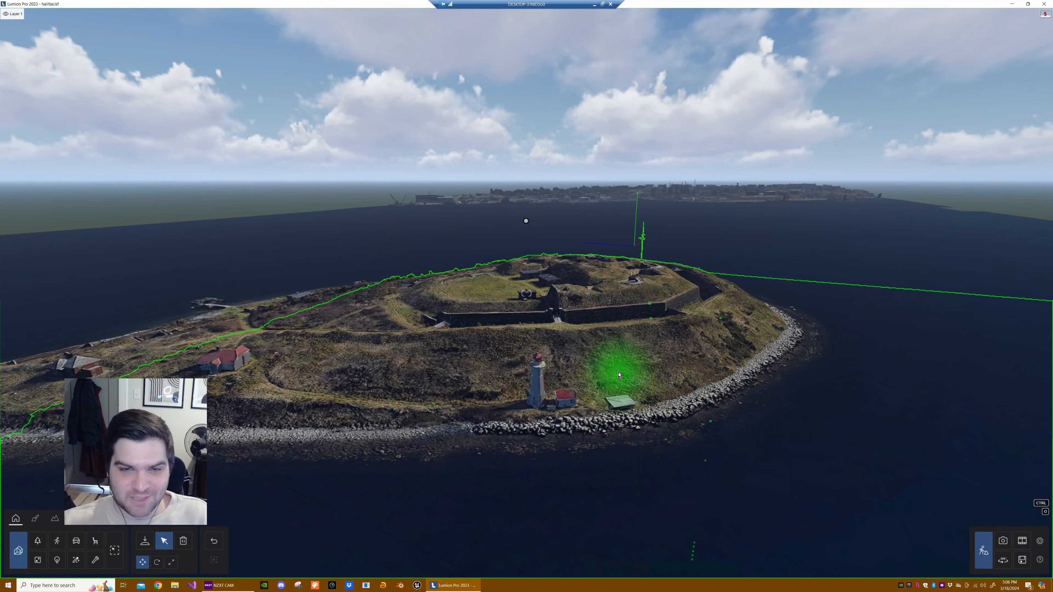
right_drag(537, 334, 495, 330)
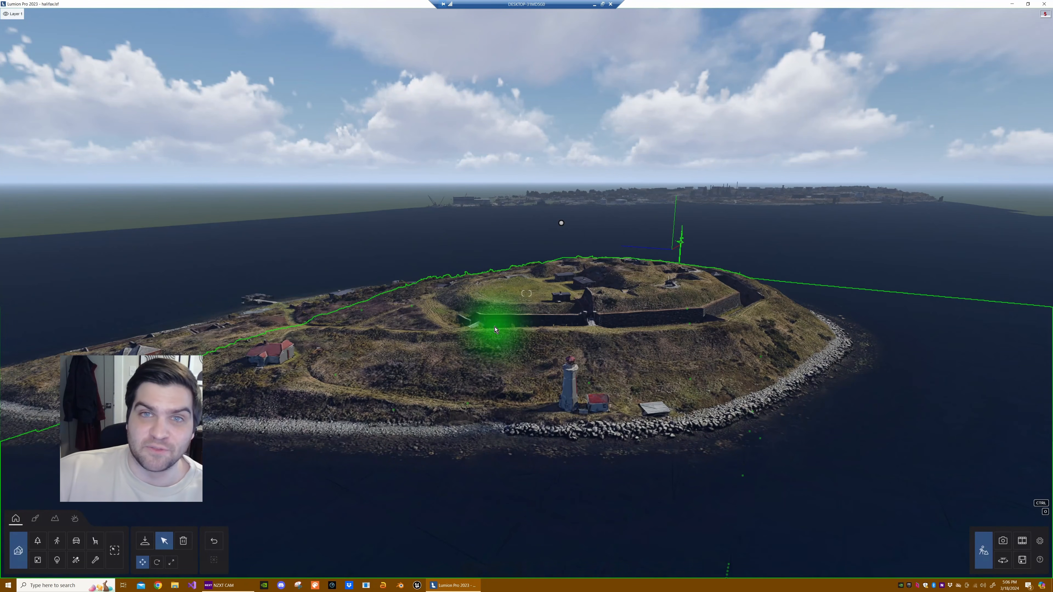